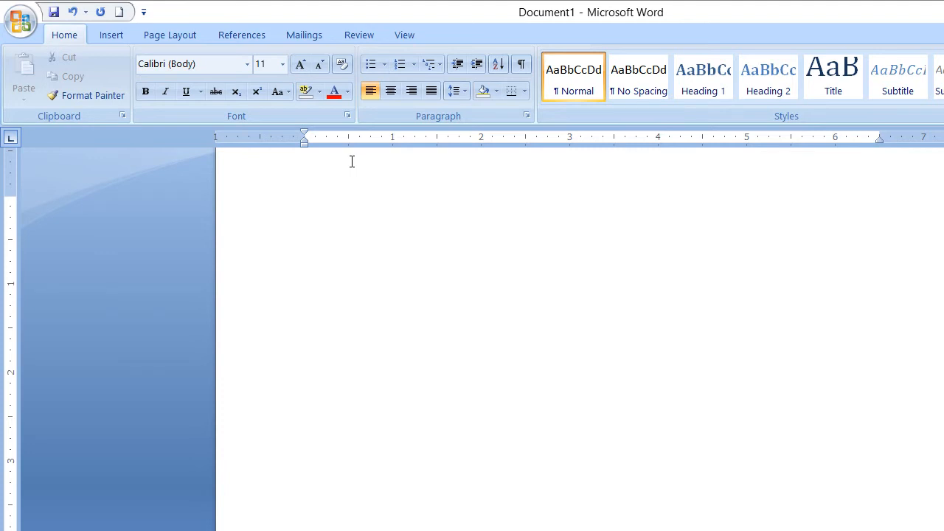
Enter the headings Cpu and Ram, each followed by three sample paragraphs generated with =rand()
{"action": "type", "text": "cp"}
{"action": "type", "text": "u "}
{"action": "type", "text": "=rand("}
{"action": "type", "text": ")"}
{"action": "key", "text": "Return"}
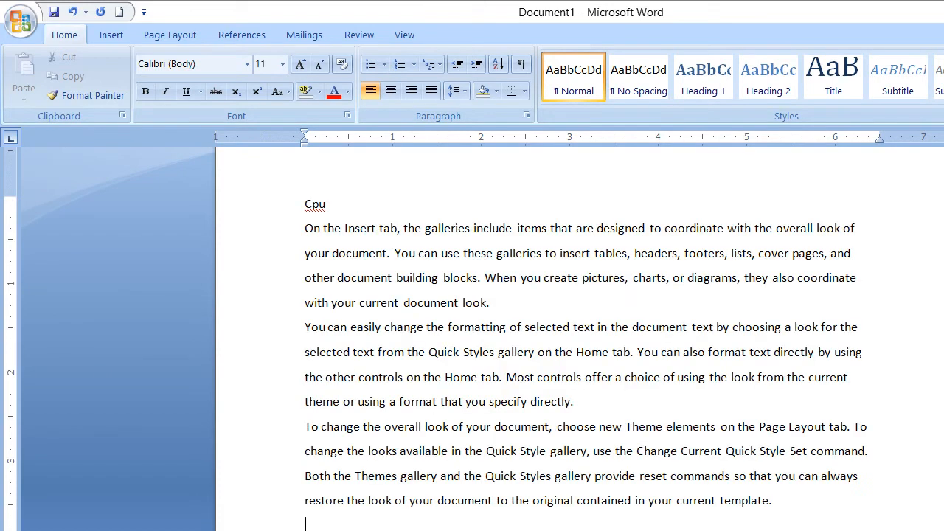
{"action": "type", "text": "ram"}
{"action": "scroll", "coordinate": [542, 339], "scroll_direction": "down", "scroll_amount": 4}
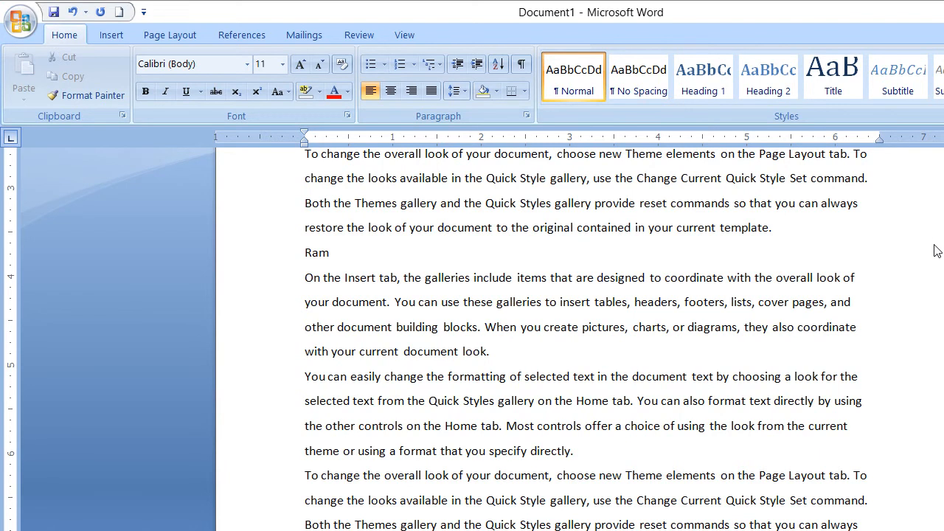
Apply the Heading 1 style to the Cpu line at the start of the document
{"action": "scroll", "coordinate": [933, 245], "scroll_direction": "up", "scroll_amount": 5}
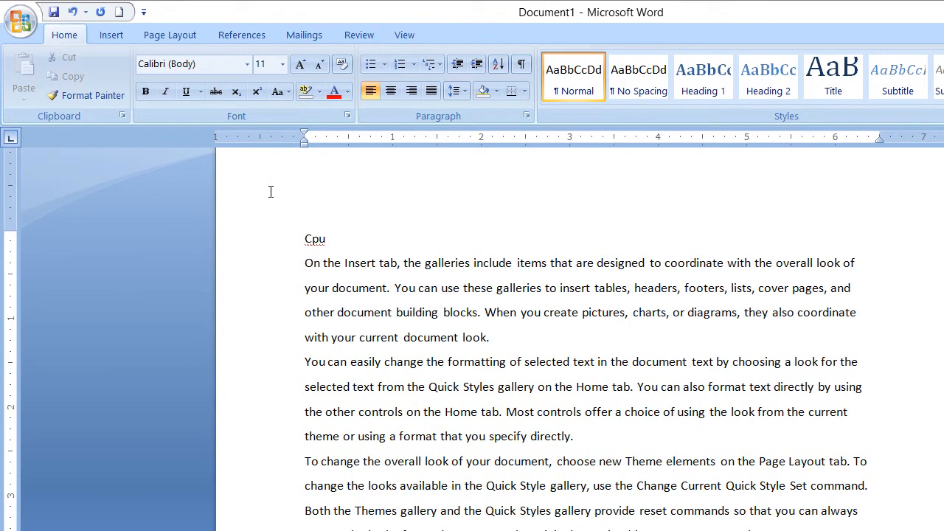
{"action": "left_click_drag", "start_coordinate": [270, 191], "coordinate": [241, 191]}
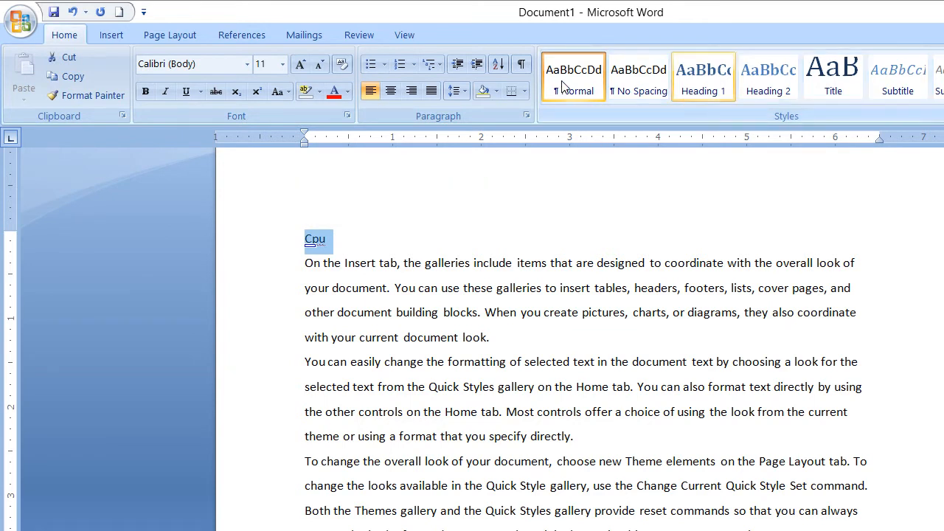
{"action": "left_click", "coordinate": [703, 73]}
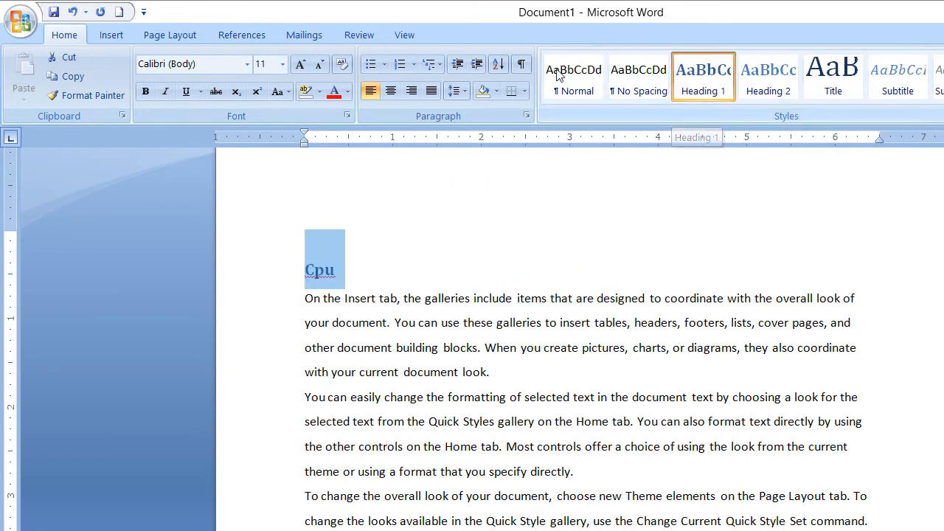
{"action": "left_click", "coordinate": [565, 322]}
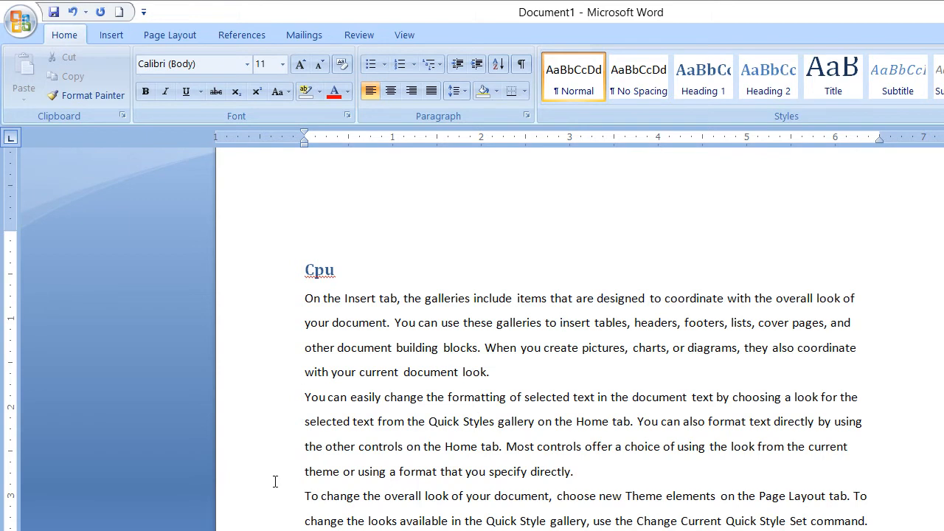
{"action": "left_click_drag", "start_coordinate": [225, 466], "coordinate": [257, 406]}
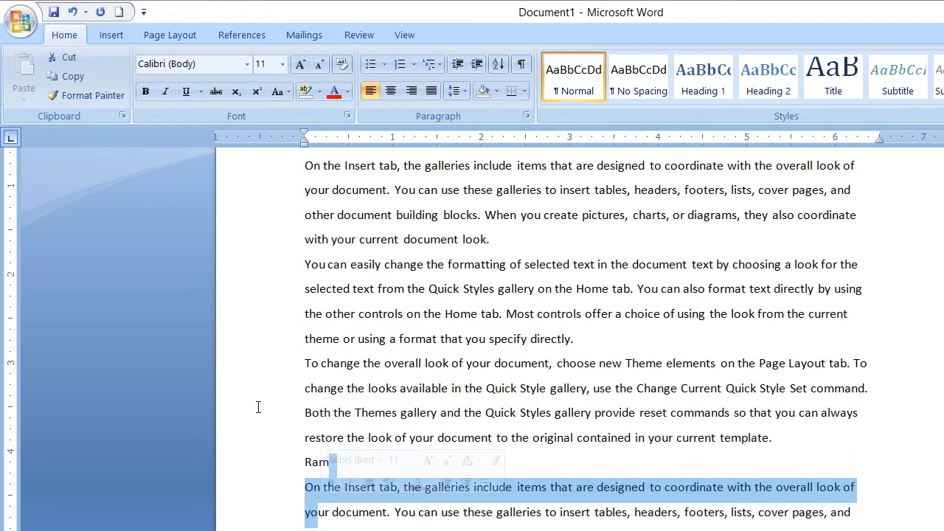
{"action": "left_click", "coordinate": [241, 361]}
{"action": "left_click_drag", "start_coordinate": [243, 370], "coordinate": [267, 369]}
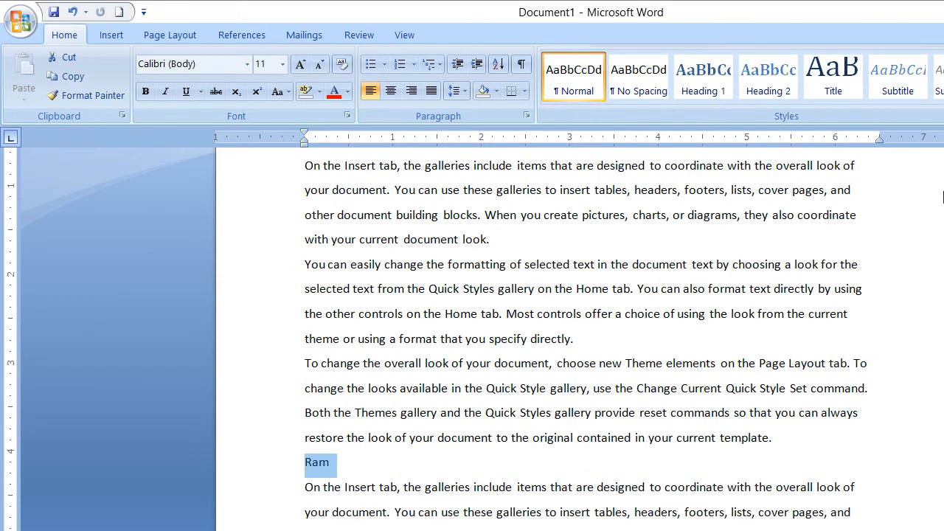
Select the three paragraphs under Cpu and preview quick styles on them, including Quote, Intense Emphasis, Emphasis, List Paragraph and Book Title
{"action": "scroll", "coordinate": [939, 199], "scroll_direction": "up", "scroll_amount": 3}
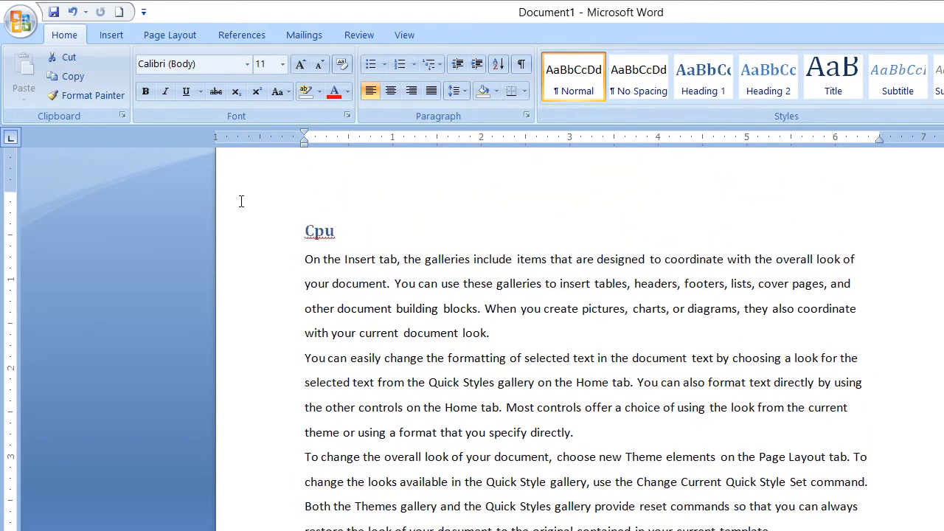
{"action": "mouse_move", "coordinate": [306, 266]}
{"action": "left_mouse_down"}
{"action": "mouse_move", "coordinate": [402, 334]}
{"action": "mouse_move", "coordinate": [396, 345]}
{"action": "mouse_move", "coordinate": [455, 410]}
{"action": "mouse_move", "coordinate": [547, 458]}
{"action": "left_mouse_up"}
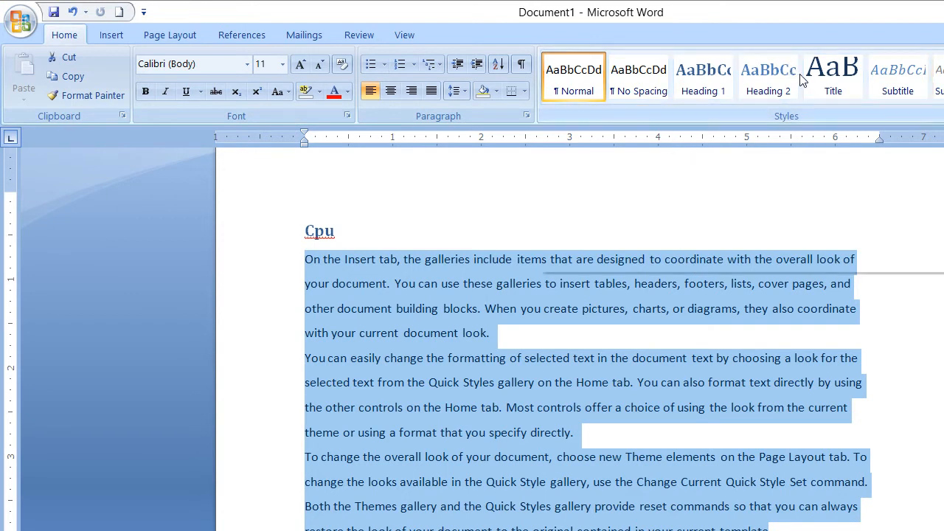
{"action": "key", "text": "alt+h"}
{"action": "key", "text": "l"}
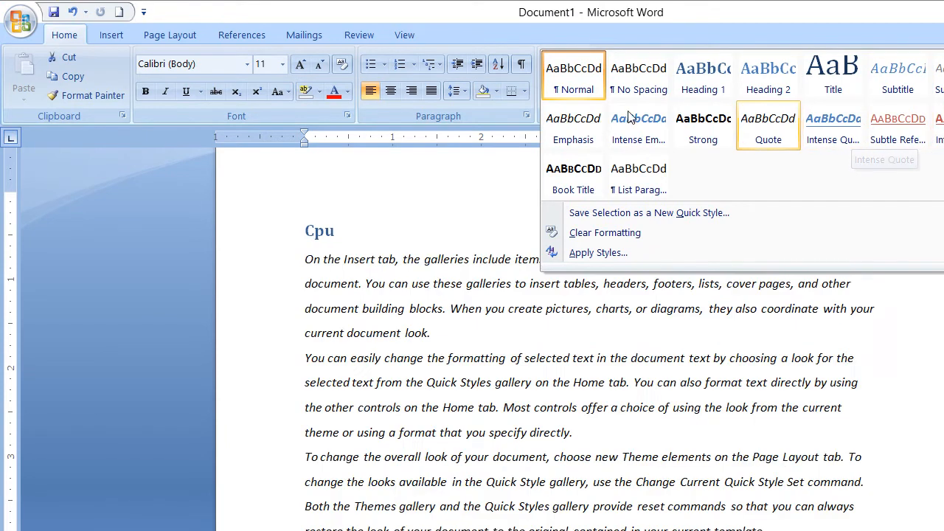
{"action": "key", "text": "Left"}
{"action": "key", "text": "Left"}
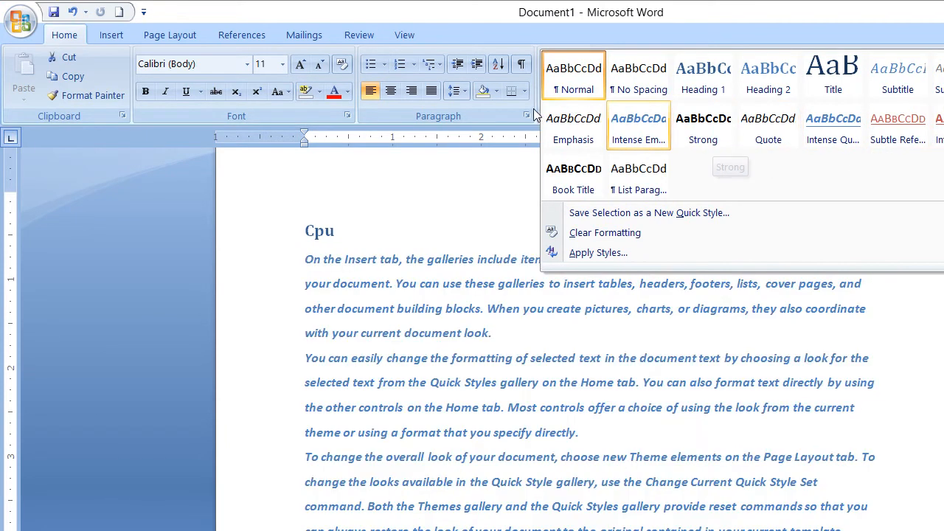
{"action": "key", "text": "Left"}
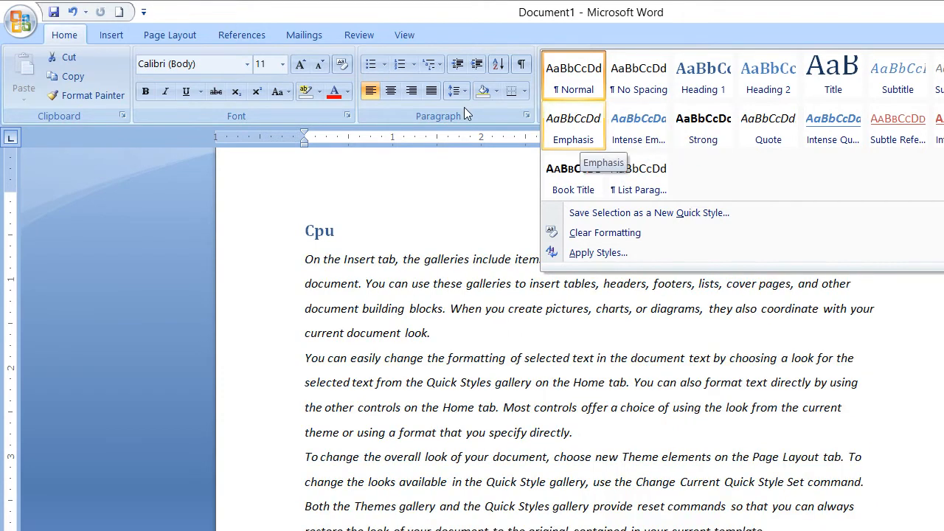
{"action": "key", "text": "Right"}
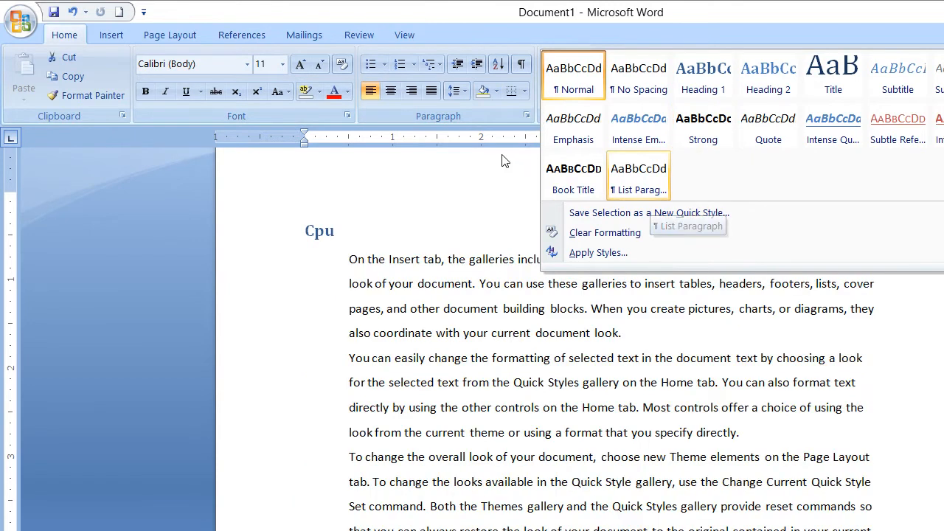
{"action": "key", "text": "Left"}
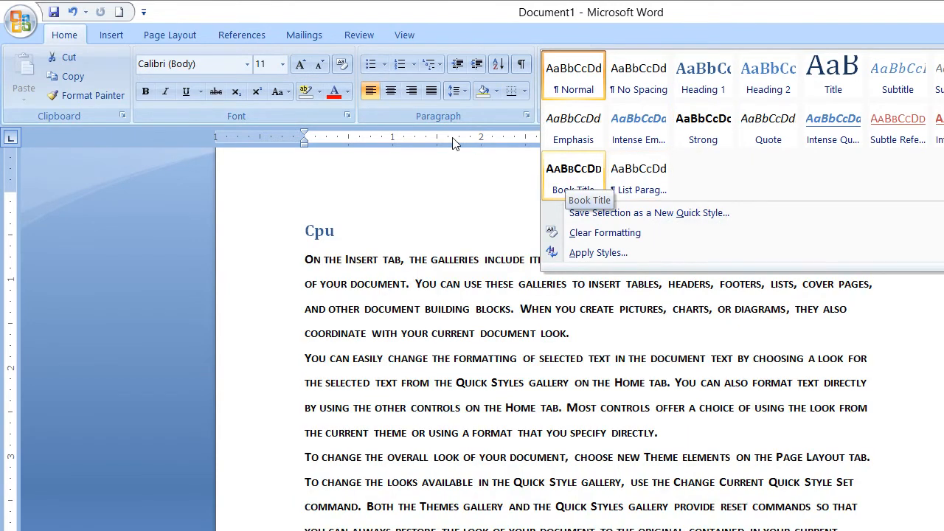
{"action": "key", "text": "Down"}
{"action": "key", "text": "Down"}
{"action": "key", "text": "Up"}
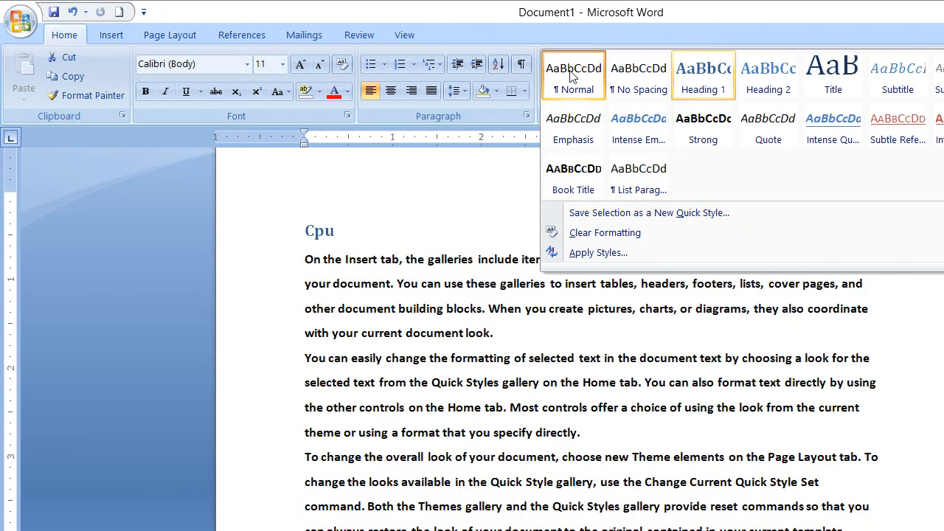
Apply Heading 1 to the selected Cpu paragraphs and save their formatting as a new quick style named Style1
{"action": "left_click", "coordinate": [702, 73]}
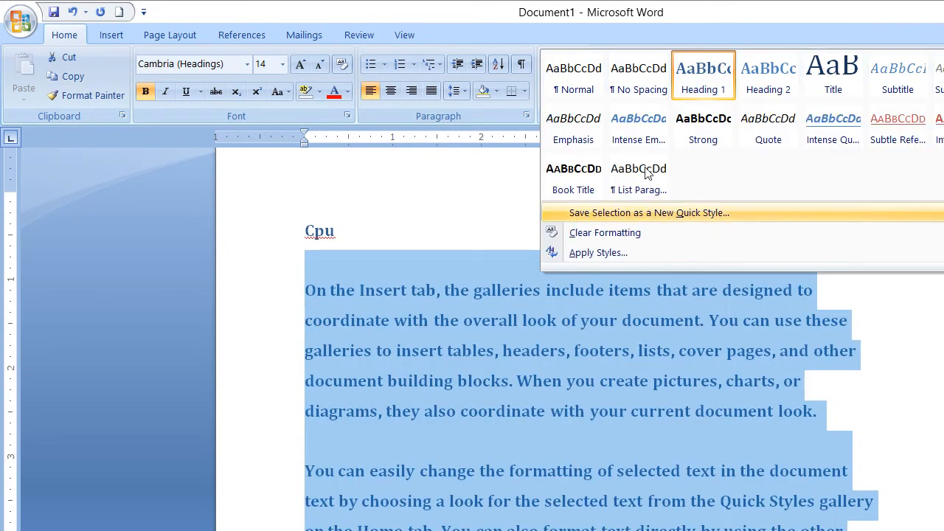
{"action": "left_click", "coordinate": [649, 212]}
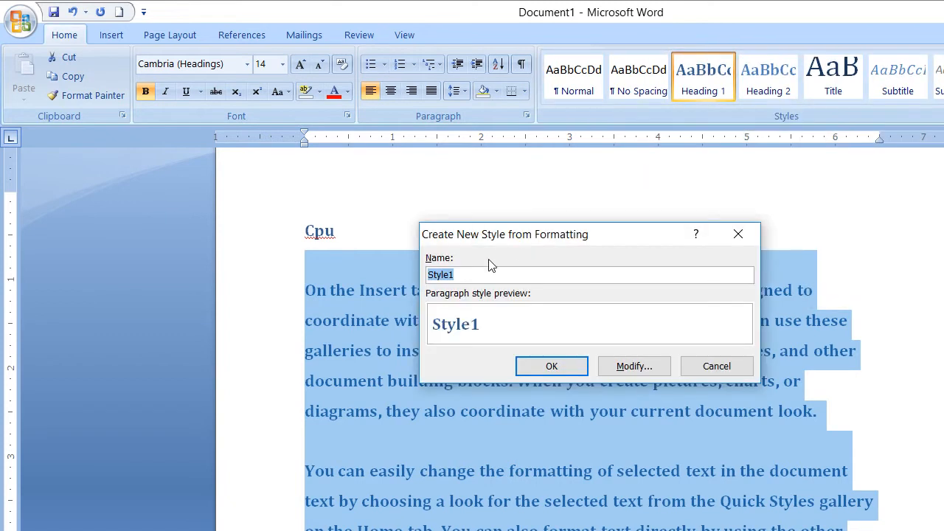
{"action": "key", "text": "Return"}
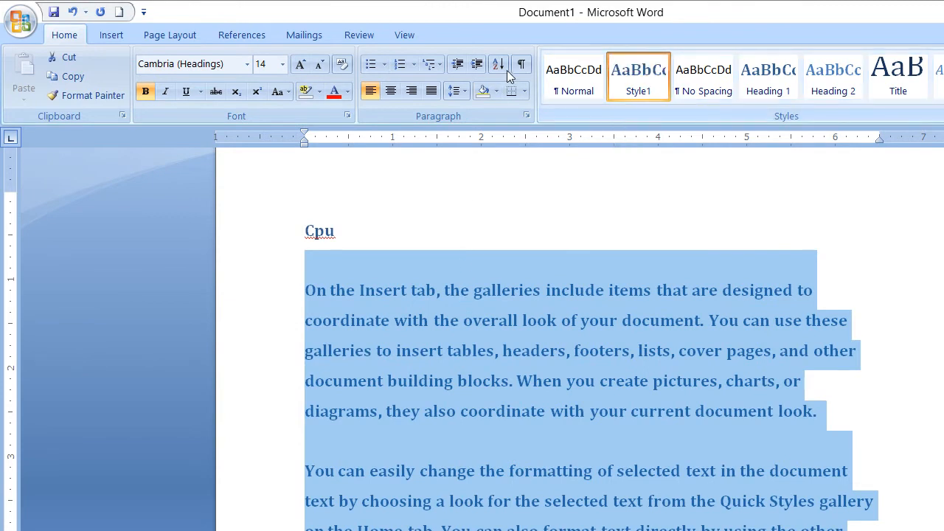
{"action": "left_click", "coordinate": [428, 163]}
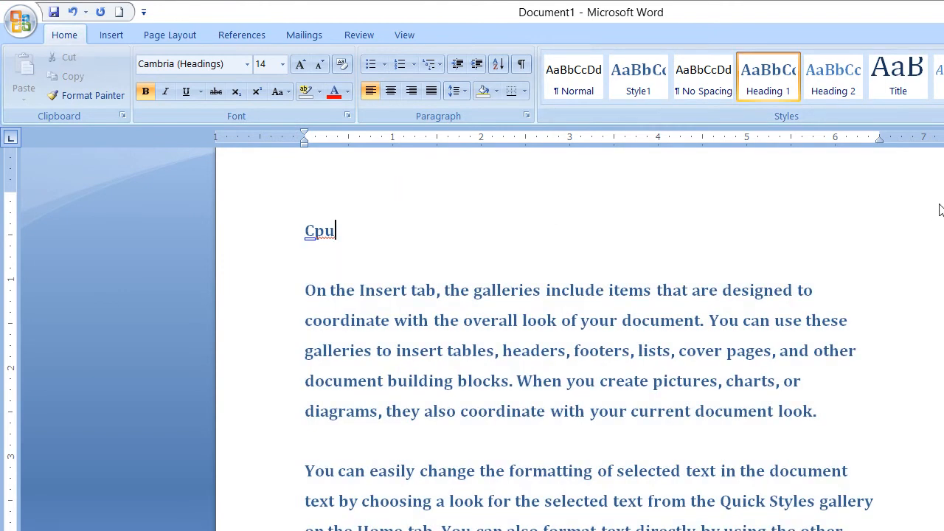
Apply the Style1 quick style to the first paragraph under Ram and to the two paragraphs that follow it
{"action": "scroll", "coordinate": [938, 243], "scroll_direction": "down", "scroll_amount": 5}
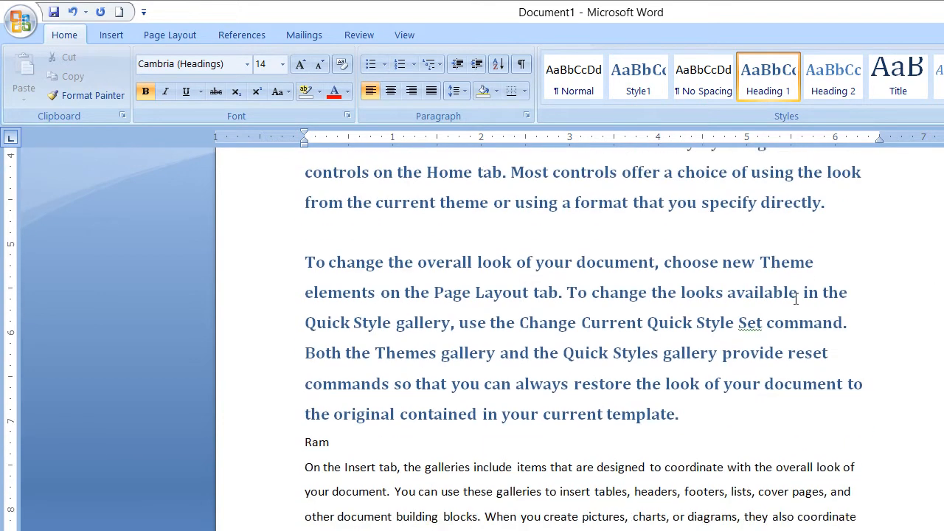
{"action": "triple_click", "coordinate": [244, 379]}
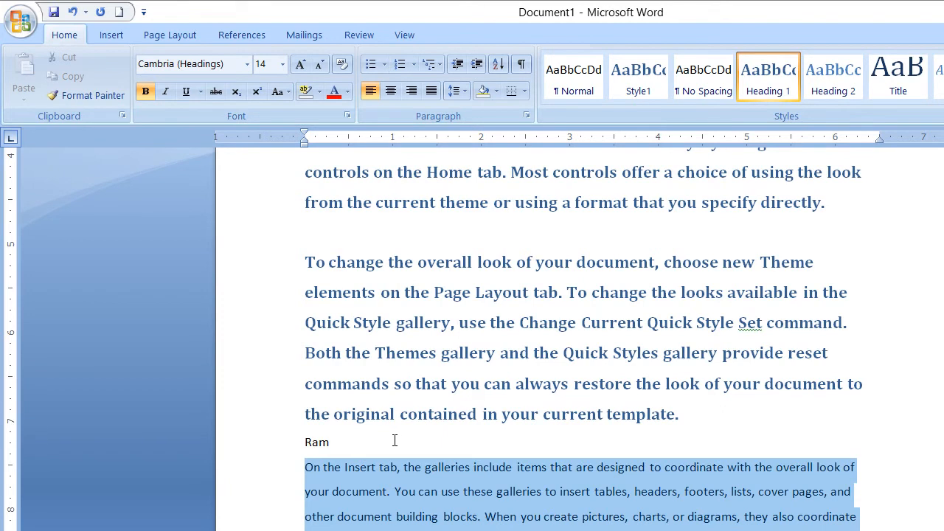
{"action": "key", "text": "ctrl+1"}
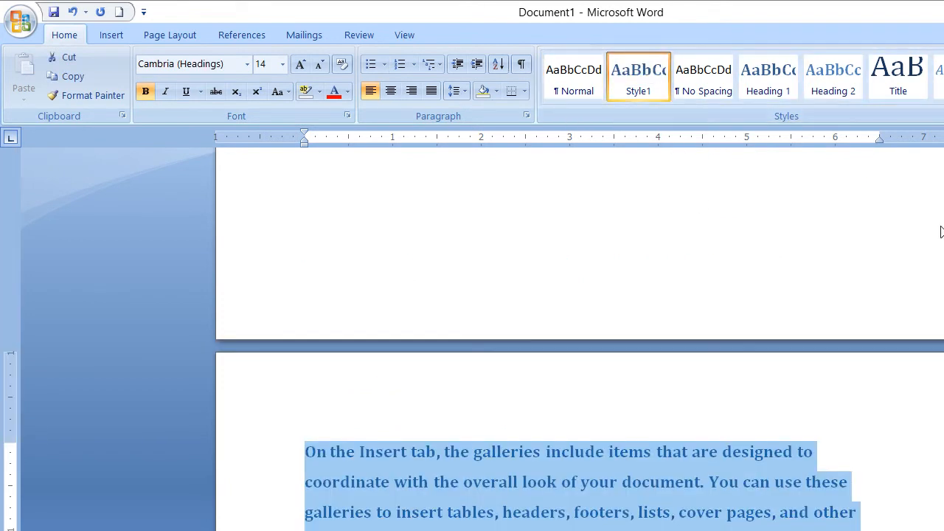
{"action": "scroll", "coordinate": [940, 273], "scroll_direction": "down", "scroll_amount": 6}
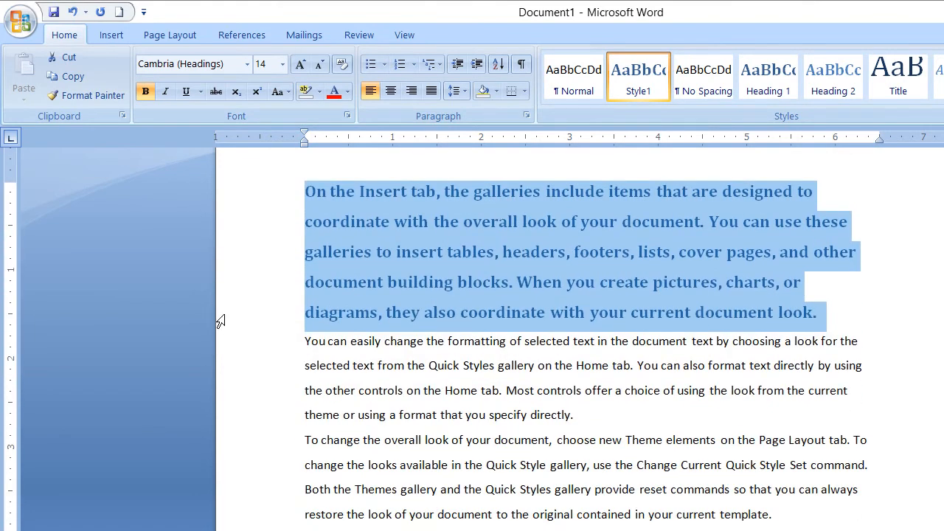
{"action": "left_click_drag", "start_coordinate": [305, 341], "coordinate": [779, 516]}
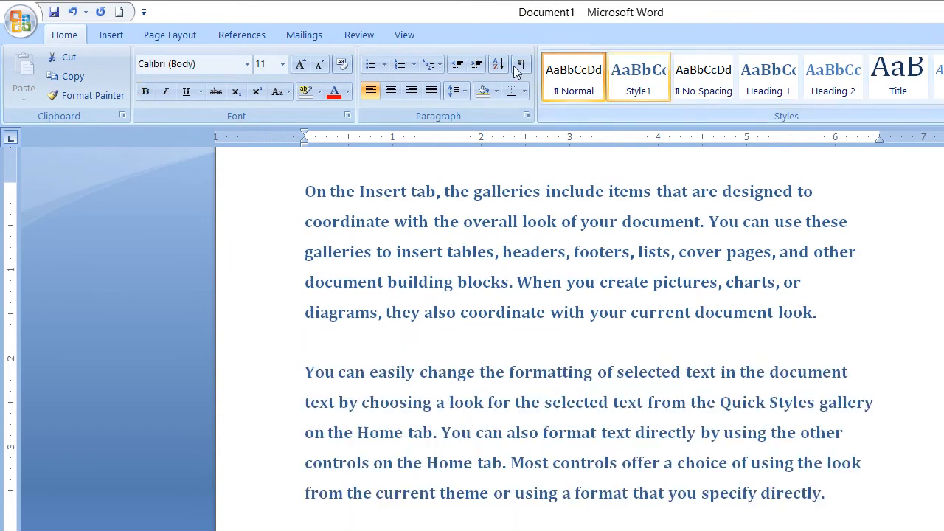
{"action": "left_click", "coordinate": [638, 73]}
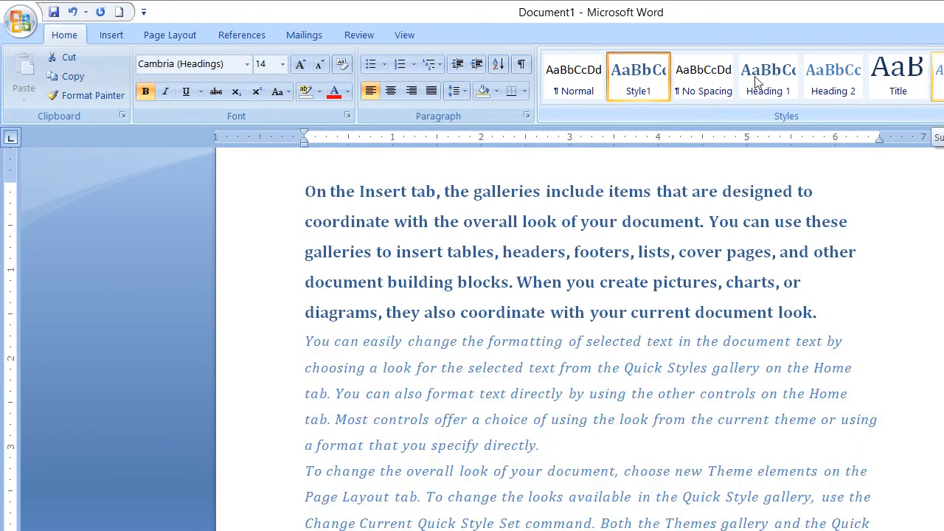
Clear the formatting of the last two paragraphs under Ram, as well as that of the first one
{"action": "left_click", "coordinate": [802, 74]}
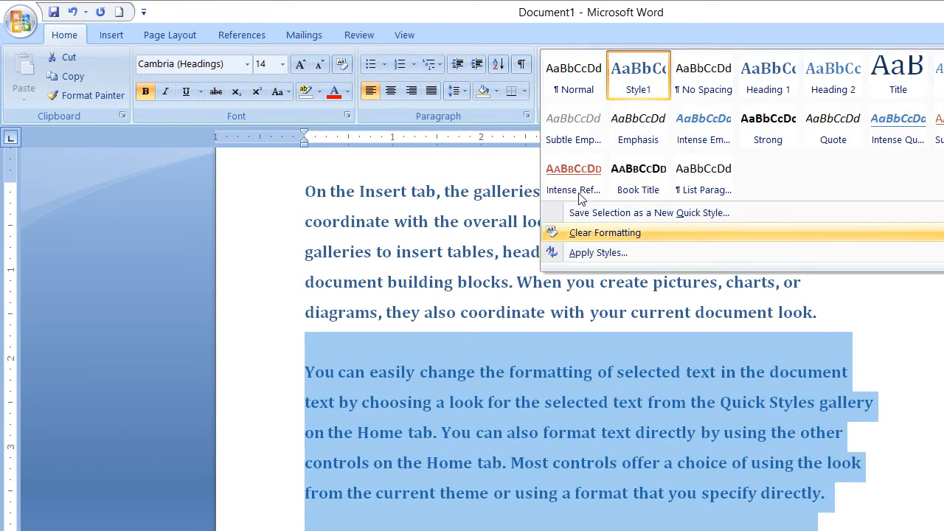
{"action": "left_click", "coordinate": [596, 232]}
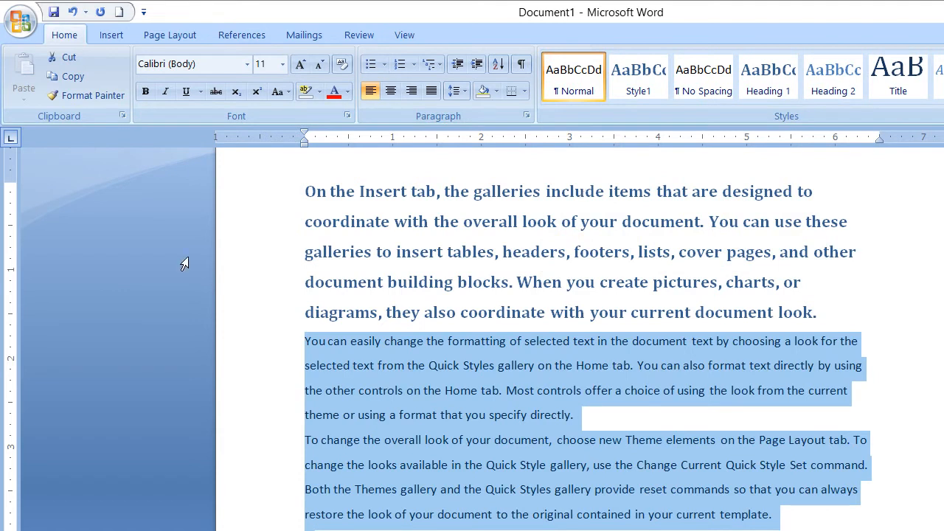
{"action": "left_click", "coordinate": [277, 281]}
{"action": "left_click_drag", "start_coordinate": [237, 150], "coordinate": [670, 246]}
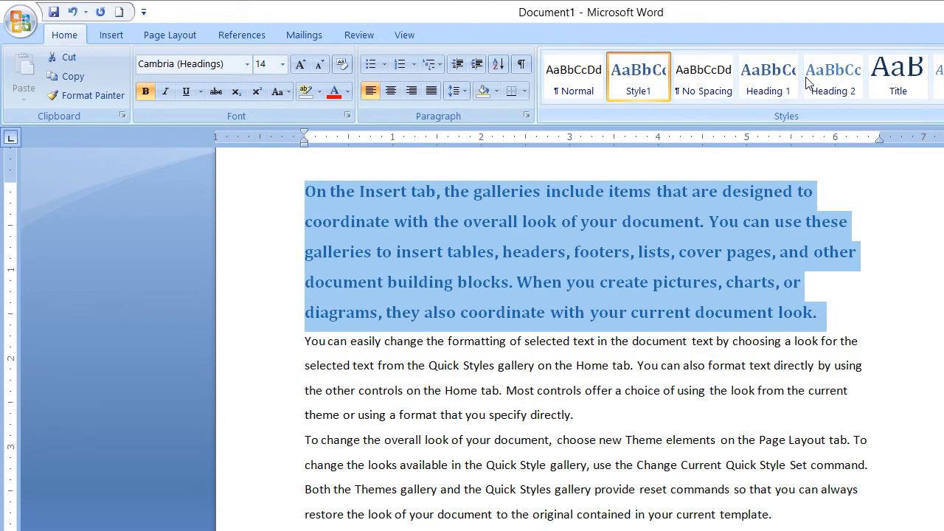
{"action": "left_click", "coordinate": [943, 96]}
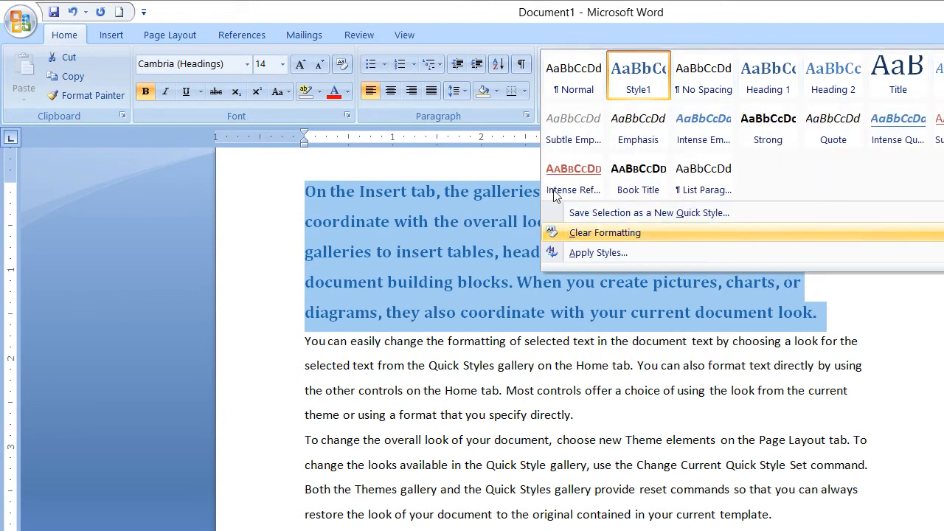
{"action": "left_click", "coordinate": [682, 233]}
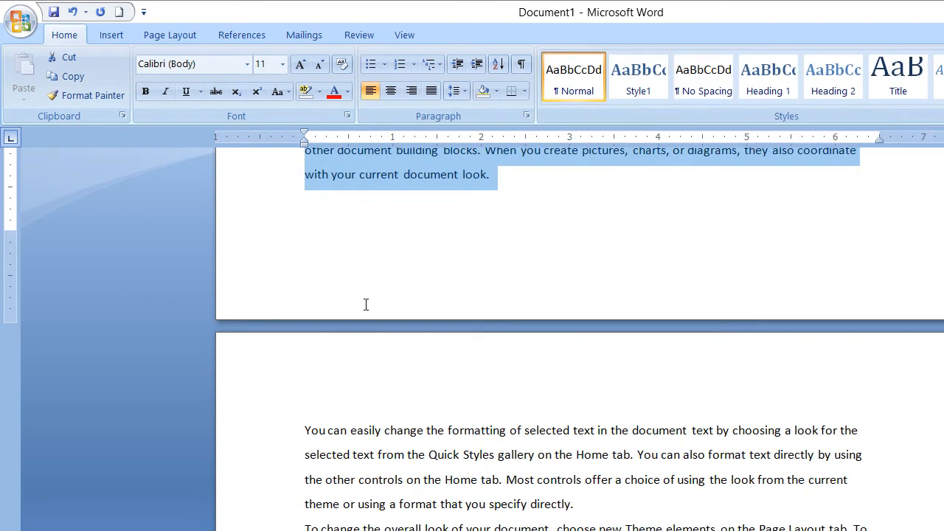
{"action": "left_click_drag", "start_coordinate": [245, 339], "coordinate": [489, 508]}
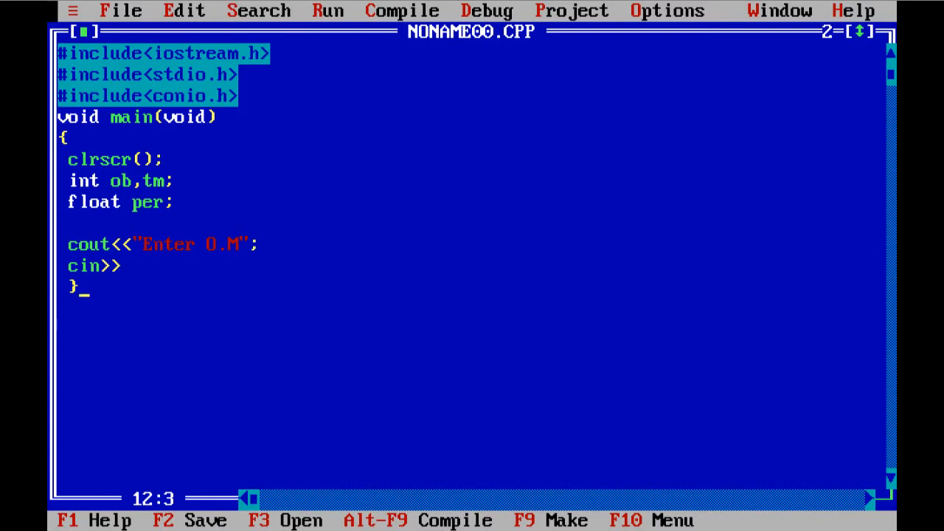
{"action": "key", "text": "alt+F4"}
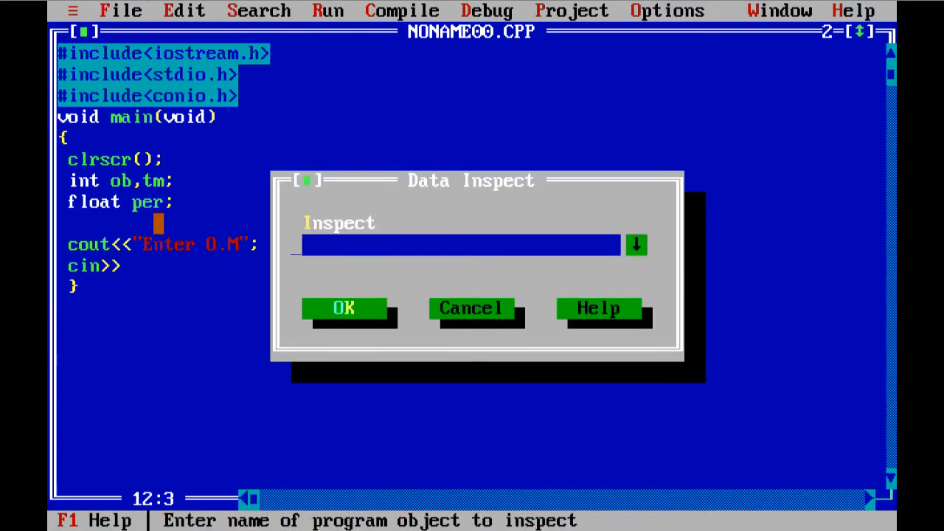
{"action": "left_click", "coordinate": [313, 308]}
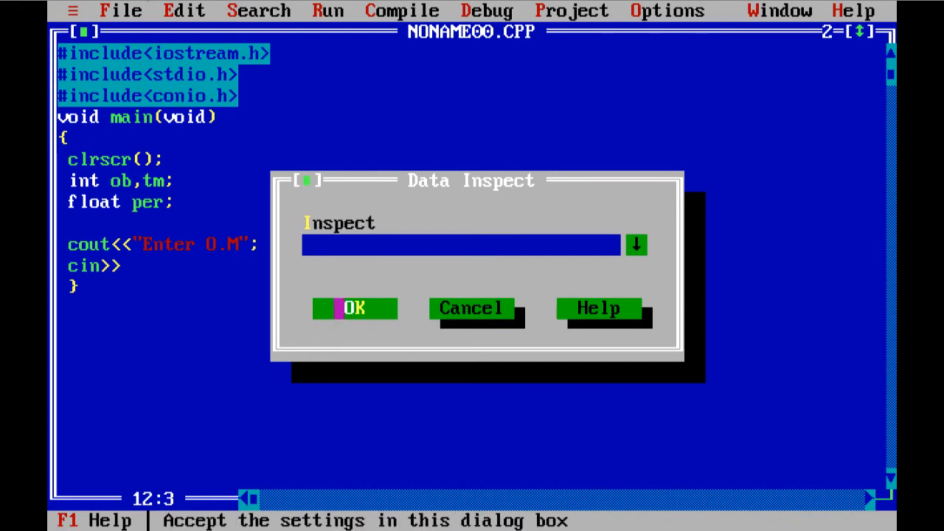
{"action": "left_click", "coordinate": [483, 308]}
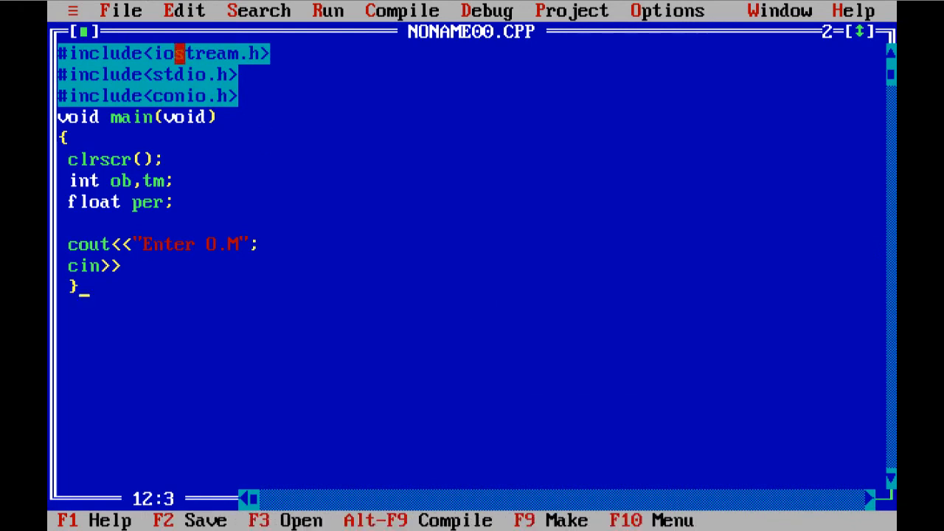
{"action": "left_click", "coordinate": [106, 10]}
{"action": "left_click", "coordinate": [127, 266]}
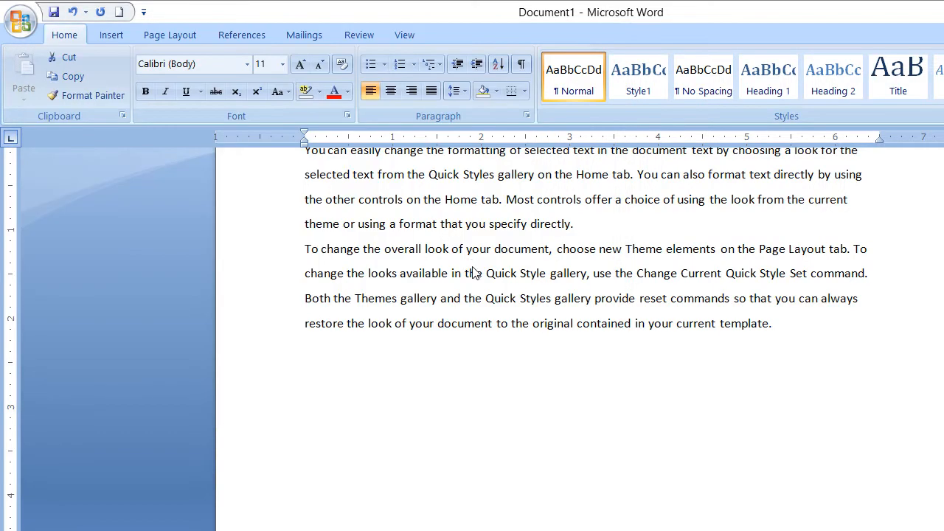
Select the whole document and set its style to Heading 1 with Apply Styles
{"action": "key", "text": "ctrl+a"}
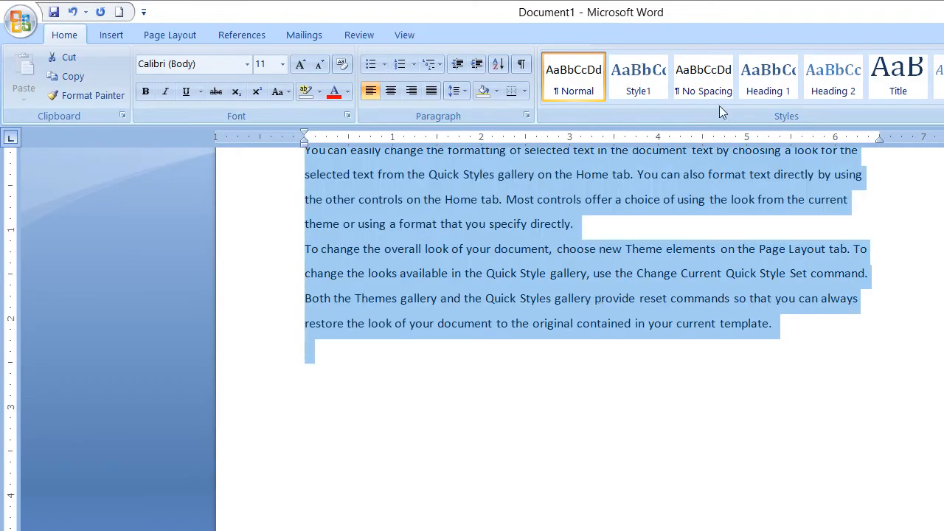
{"action": "left_click", "coordinate": [803, 74]}
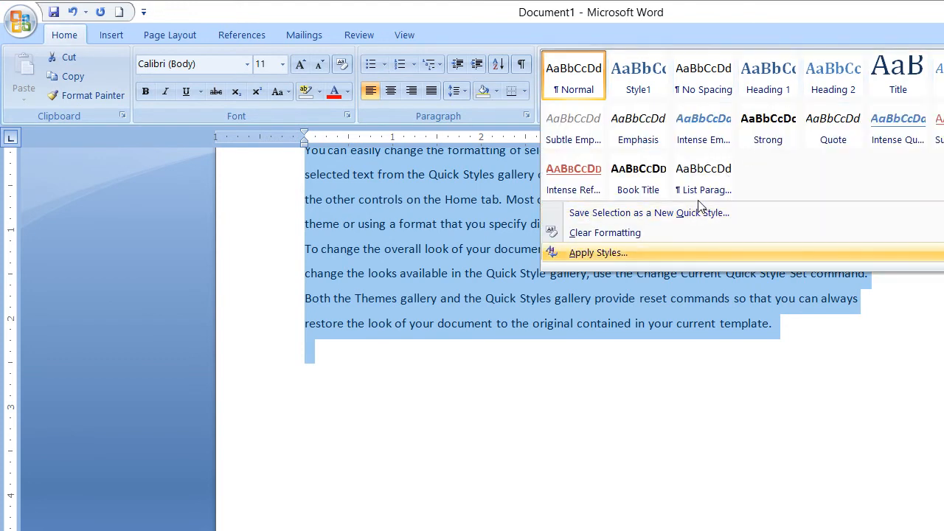
{"action": "left_click", "coordinate": [698, 252]}
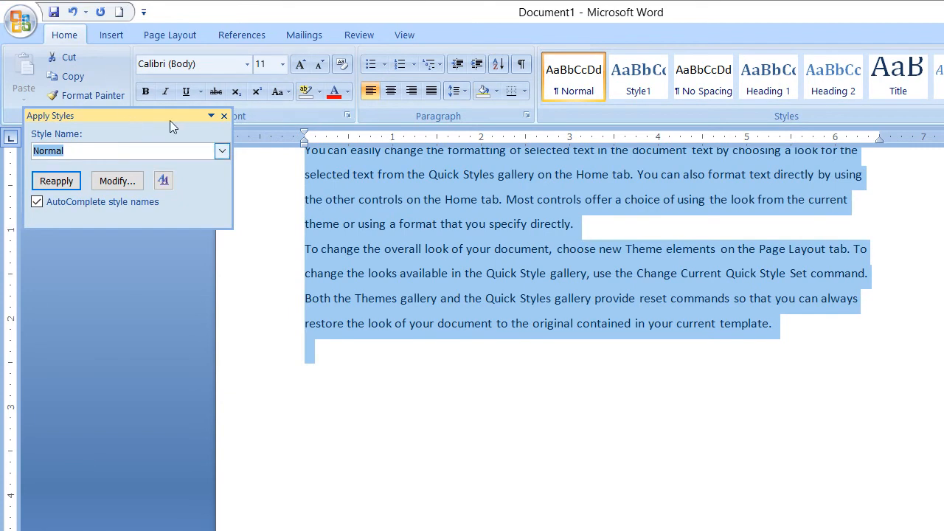
{"action": "left_click", "coordinate": [222, 150]}
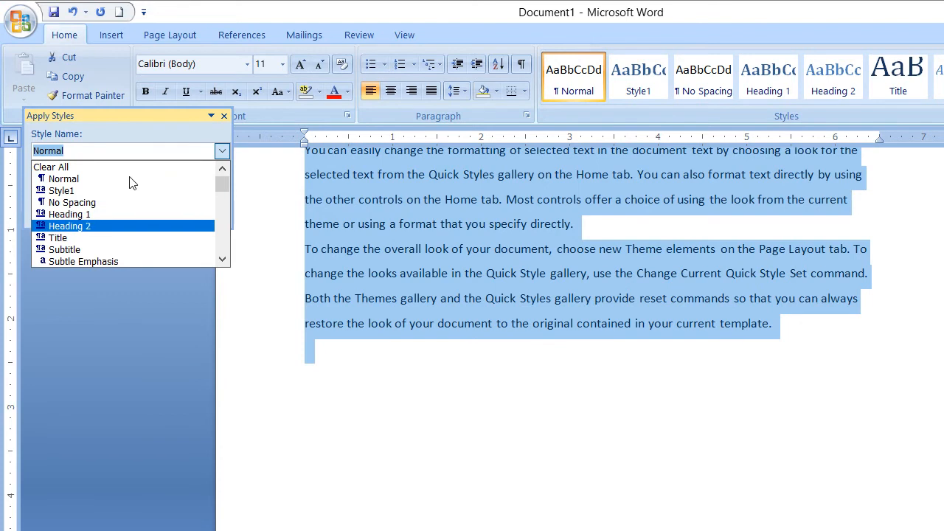
{"action": "left_click", "coordinate": [133, 214]}
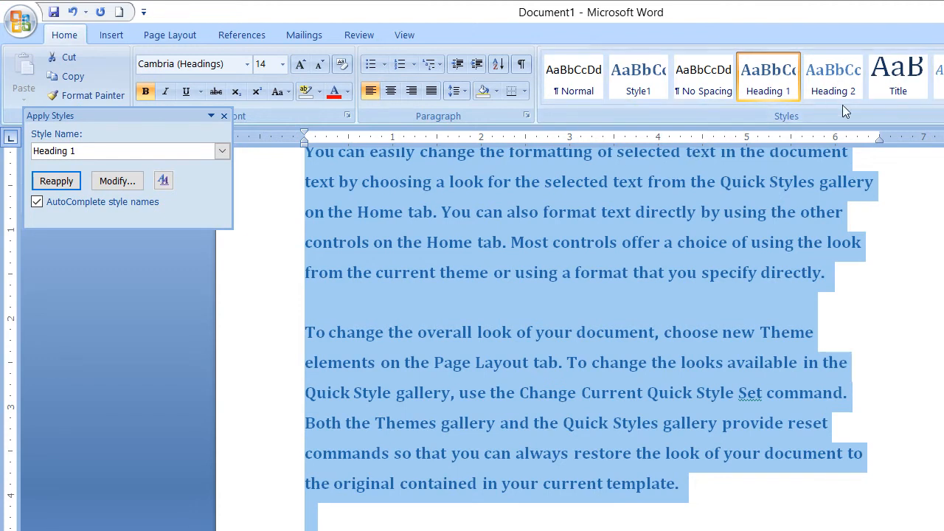
Look through the built-in theme colours and preview theme fonts such as Aspect on the document without applying any, and deselect the text
{"action": "mouse_move", "coordinate": [843, 101]}
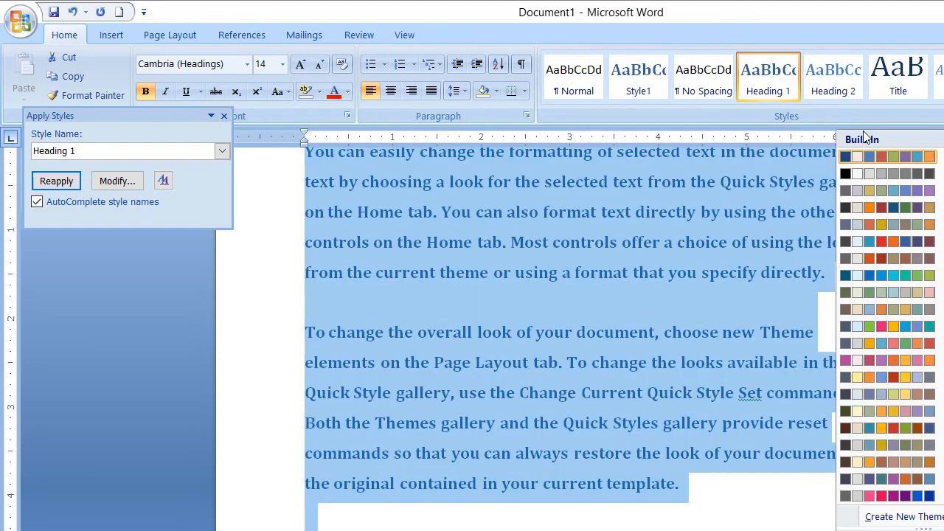
{"action": "mouse_move", "coordinate": [862, 131]}
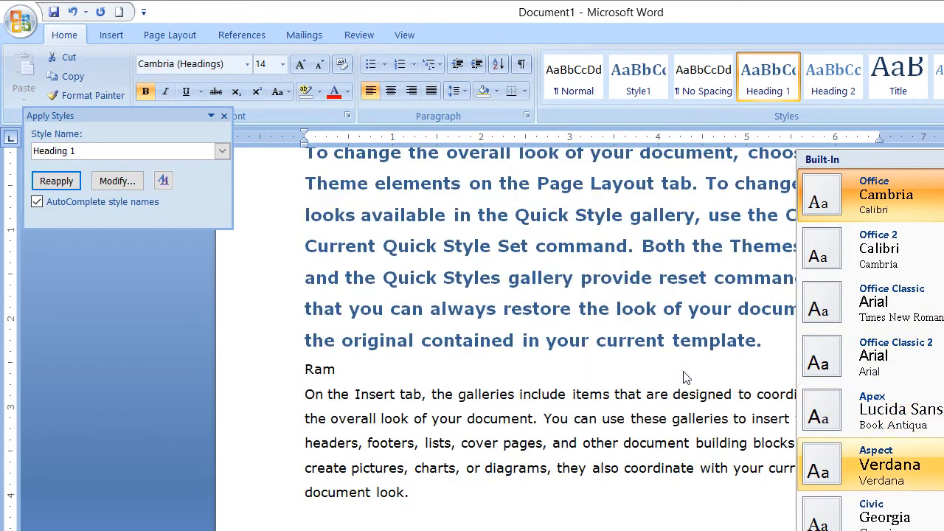
{"action": "key", "text": "Up"}
{"action": "key", "text": "Up"}
{"action": "key", "text": "Up"}
{"action": "key", "text": "Up"}
{"action": "key", "text": "Up"}
{"action": "key", "text": "Down"}
{"action": "key", "text": "Down"}
{"action": "key", "text": "Down"}
{"action": "key", "text": "Down"}
{"action": "key", "text": "Down"}
{"action": "key", "text": "Down"}
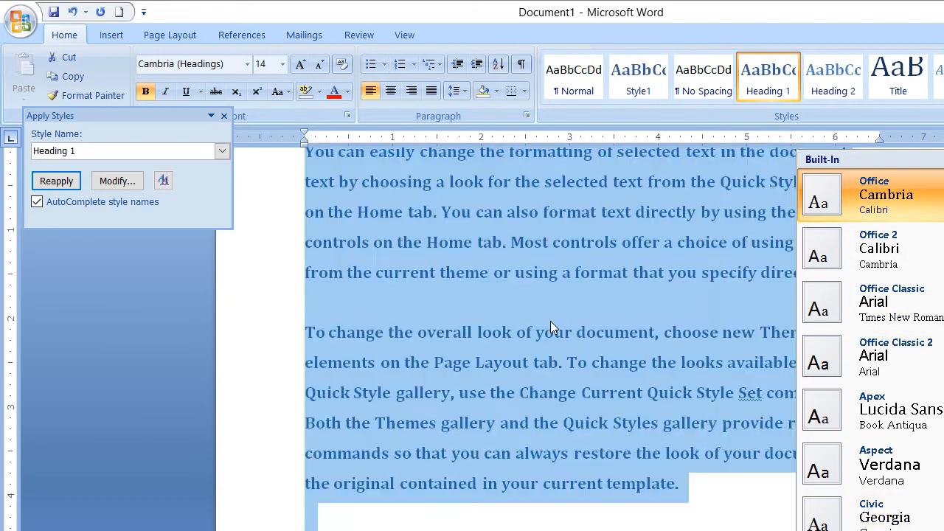
{"action": "key", "text": "Escape"}
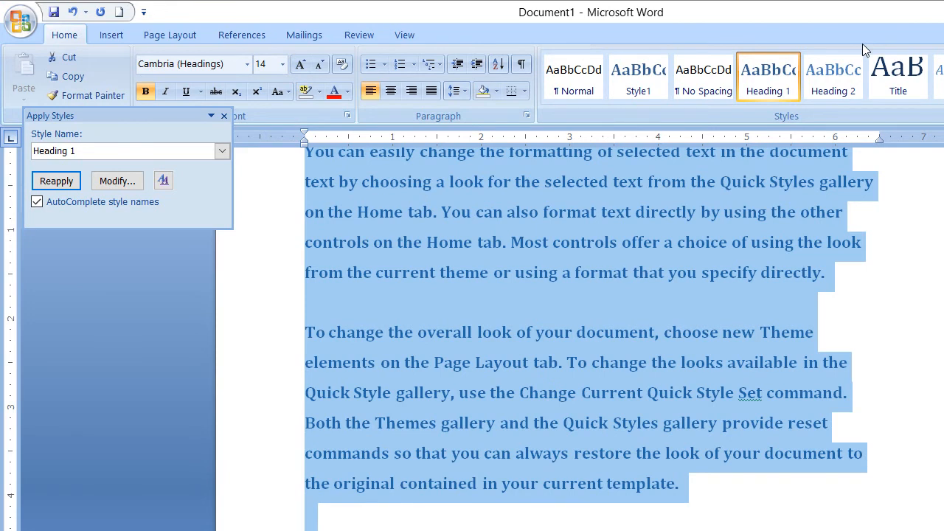
{"action": "left_click", "coordinate": [694, 217]}
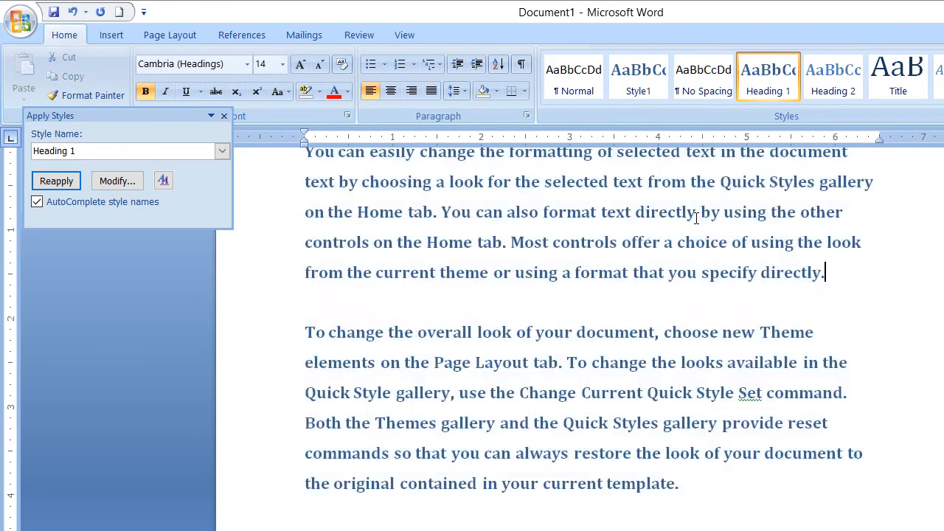
Create a new blank document and fill it with sample paragraphs using =rand()
{"action": "key", "text": "ctrl+n"}
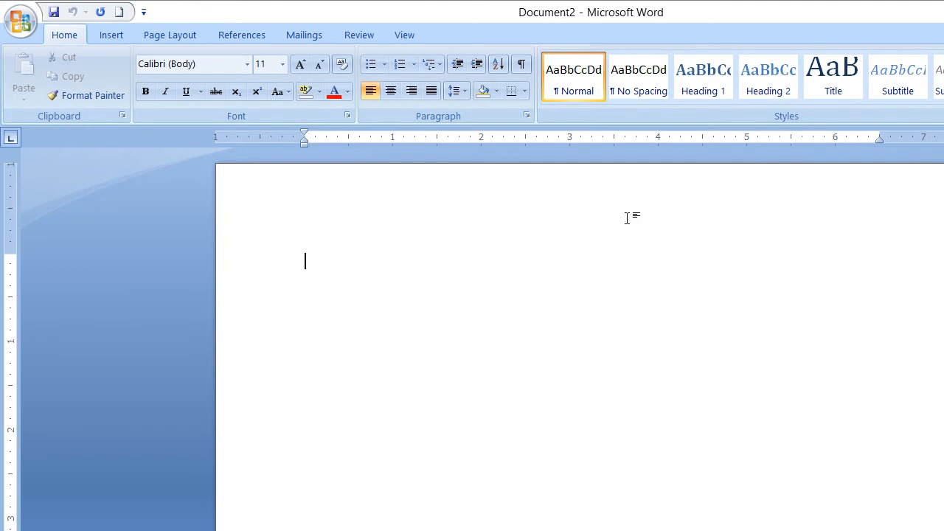
{"action": "type", "text": "=rand()"}
{"action": "key", "text": "Return"}
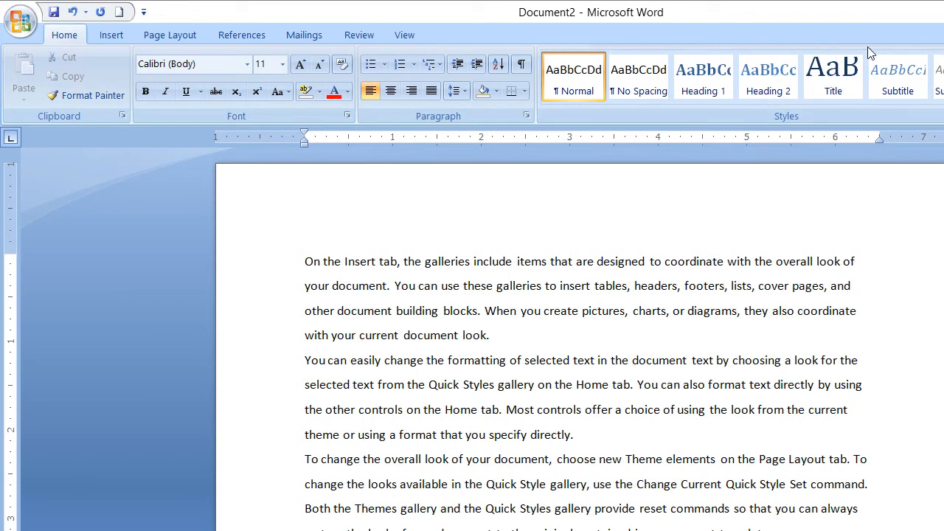
Search the document for "on" and step through its successive occurrences
{"action": "key", "text": "ctrl+f"}
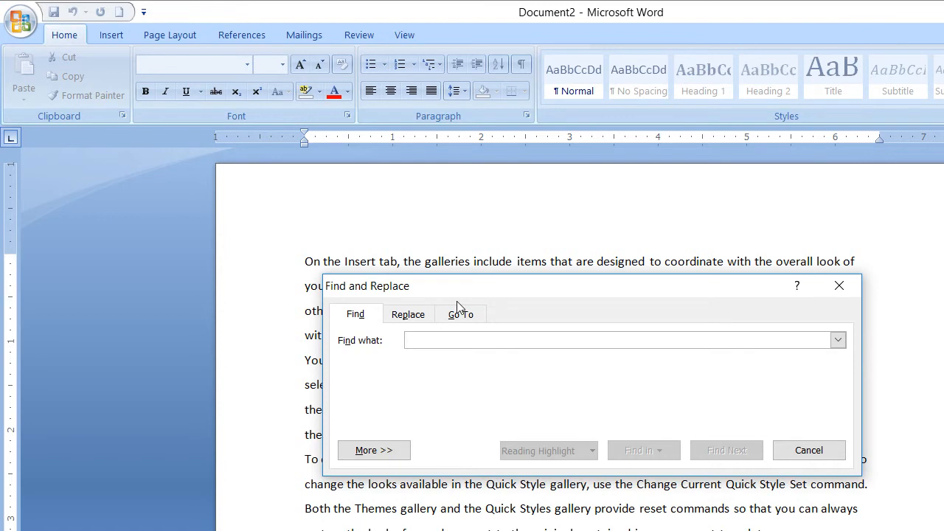
{"action": "type", "text": "on"}
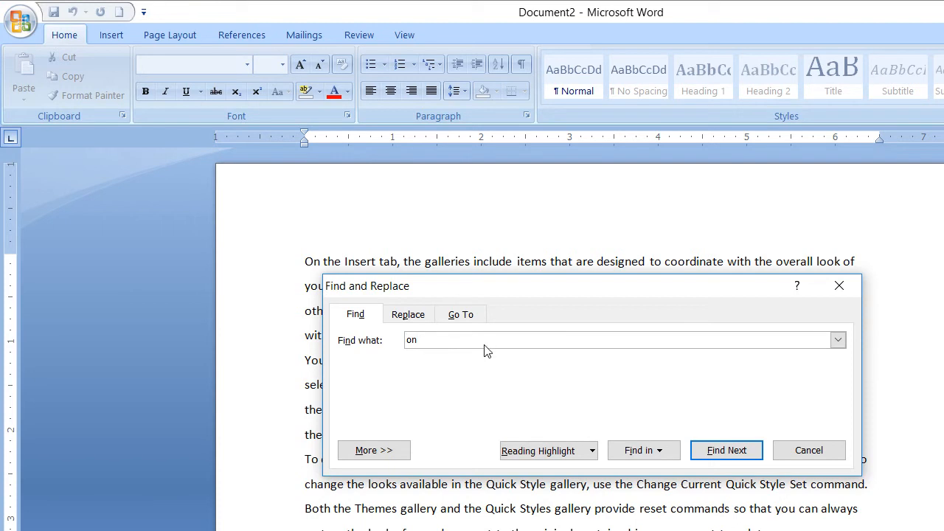
{"action": "key", "text": "Tab"}
{"action": "key", "text": "Return"}
{"action": "key", "text": "Return"}
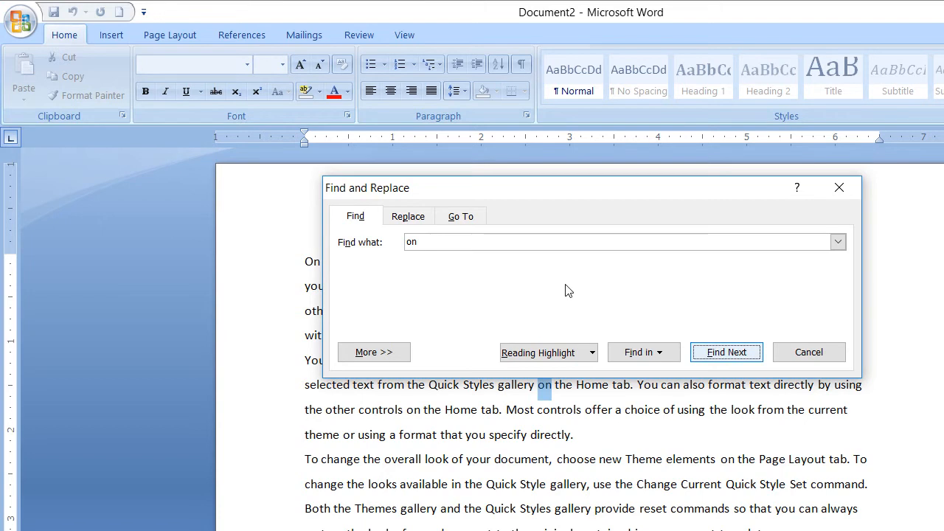
{"action": "key", "text": "Return"}
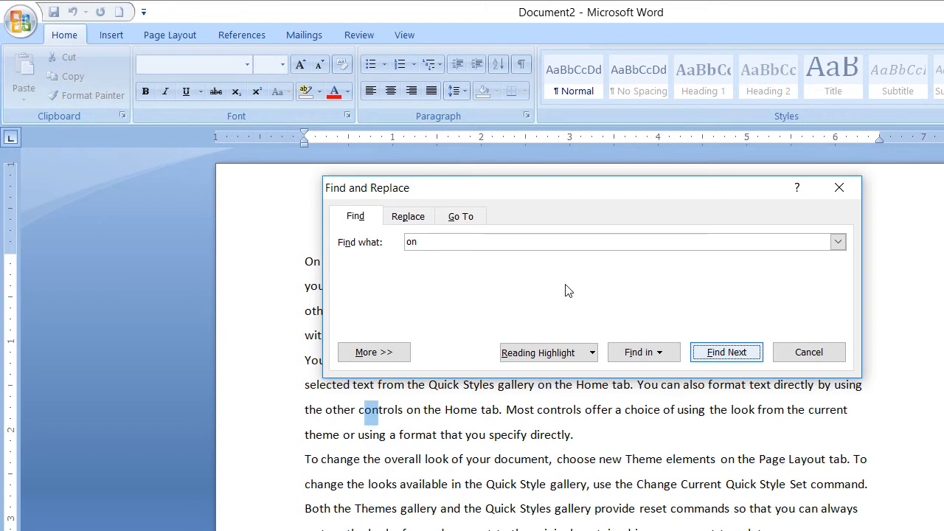
{"action": "key", "text": "Return"}
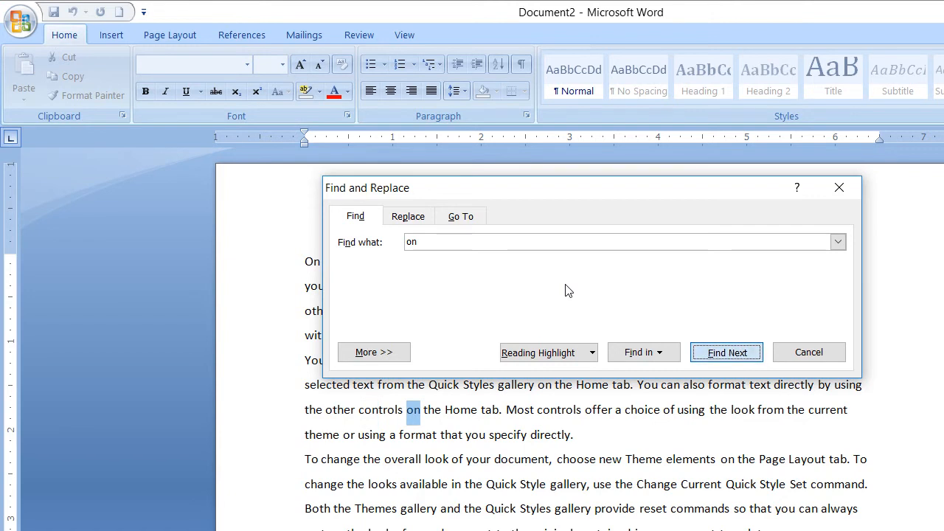
{"action": "key", "text": "Return"}
{"action": "key", "text": "Return"}
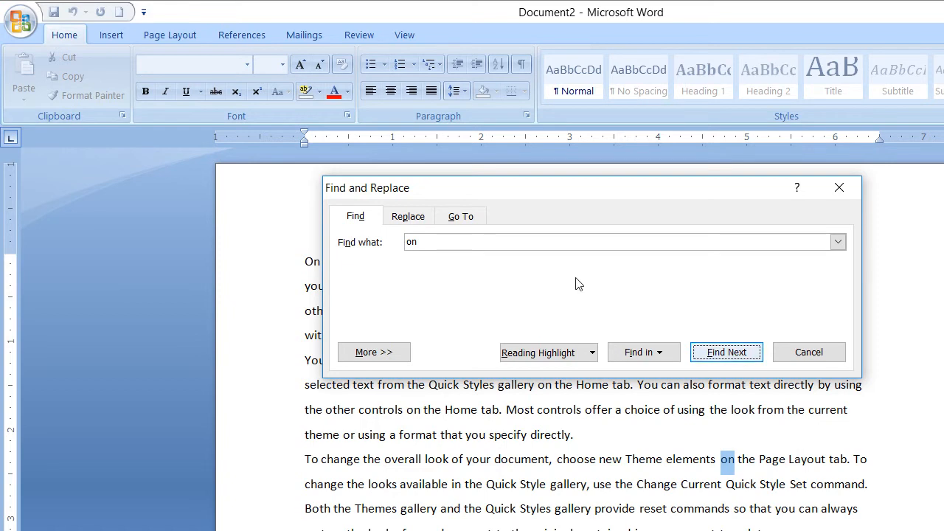
{"action": "key", "text": "Return"}
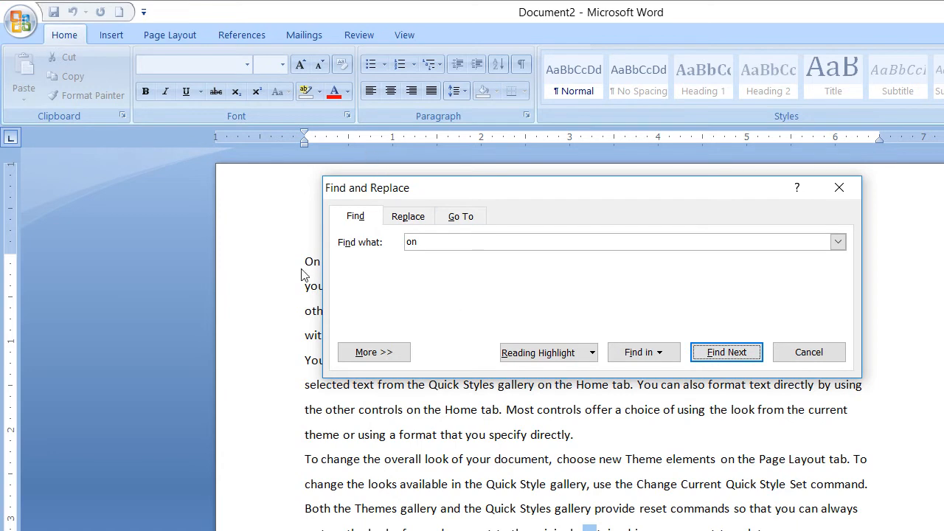
Show the additional search options, enable Match case, and continue the search for "on" to its end
{"action": "key", "text": "alt+m"}
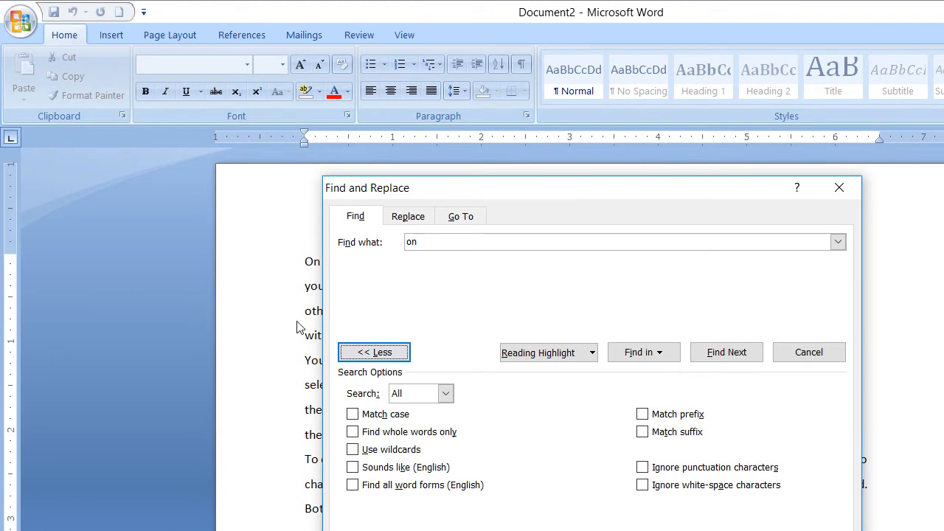
{"action": "key", "text": "alt+h"}
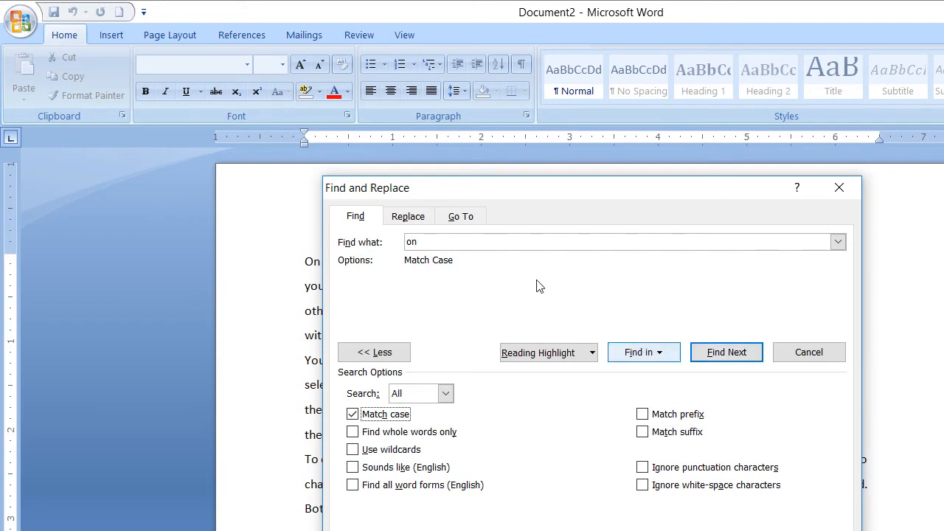
{"action": "key", "text": "Return"}
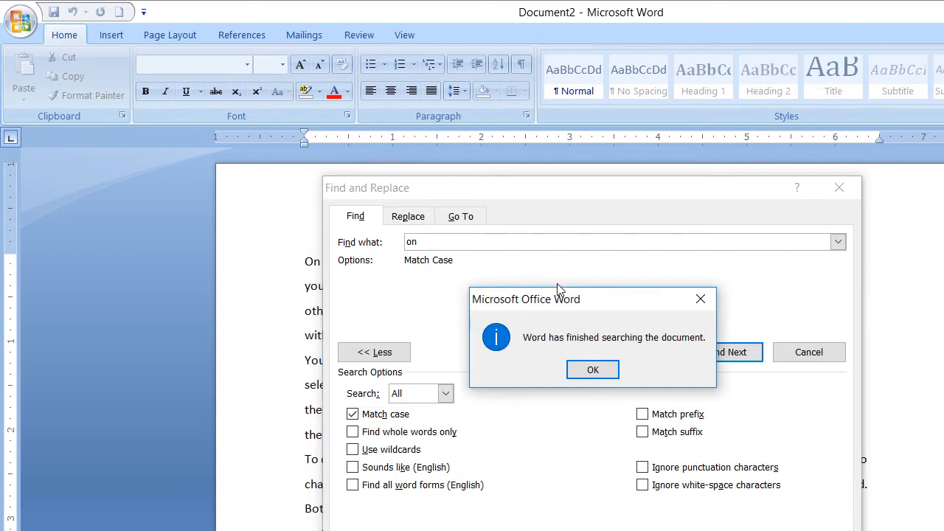
{"action": "key", "text": "Return"}
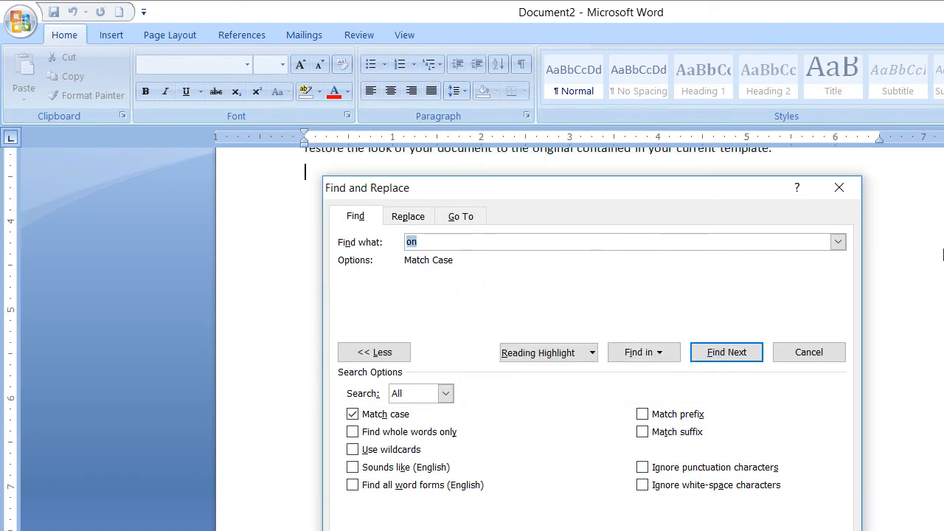
Repeat the Match case search for "on" through two occurrences, and close the Find and Replace dialog
{"action": "left_click", "coordinate": [936, 207]}
{"action": "scroll", "coordinate": [937, 204], "scroll_direction": "up", "scroll_amount": 3}
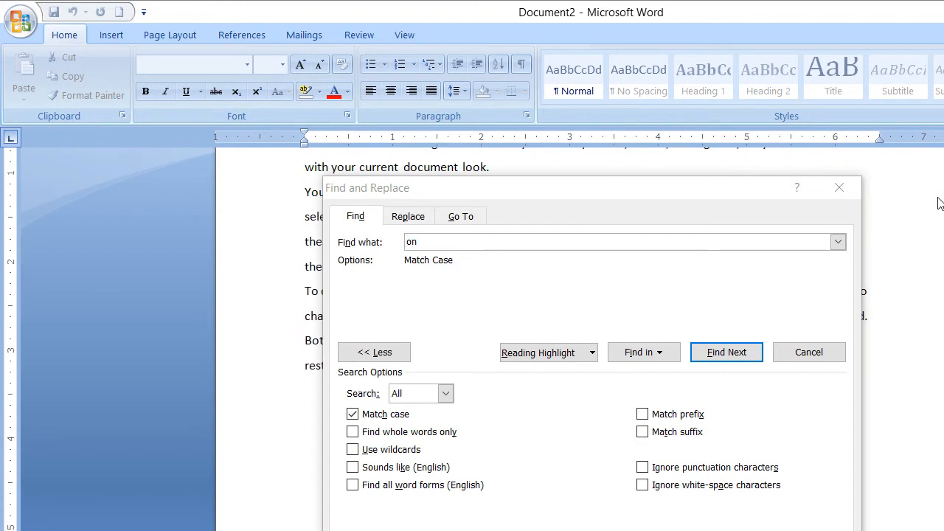
{"action": "left_click", "coordinate": [449, 192]}
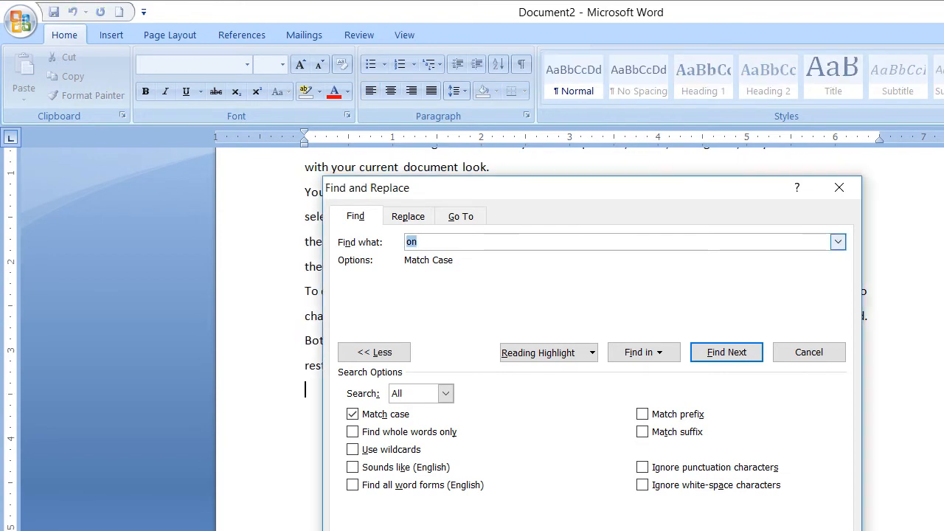
{"action": "key", "text": "BackSpace"}
{"action": "type", "text": "on"}
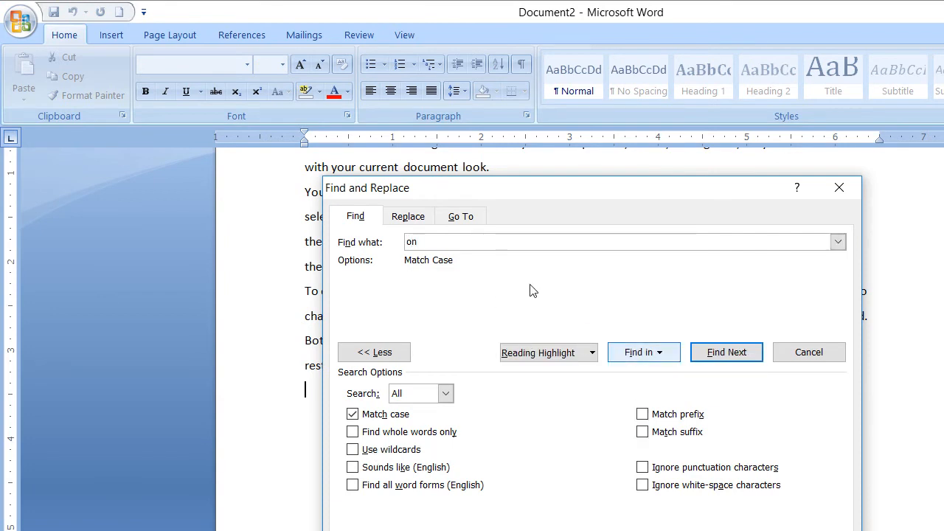
{"action": "key", "text": "Return"}
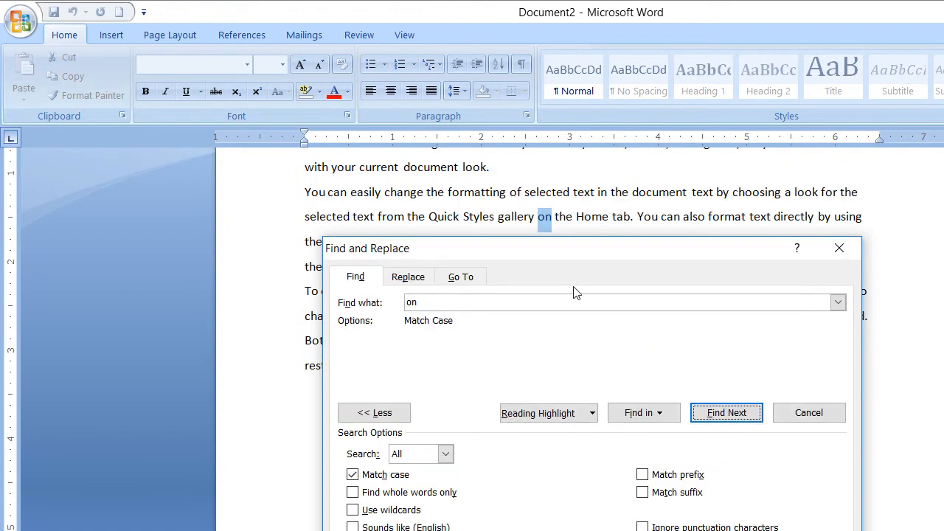
{"action": "key", "text": "Return"}
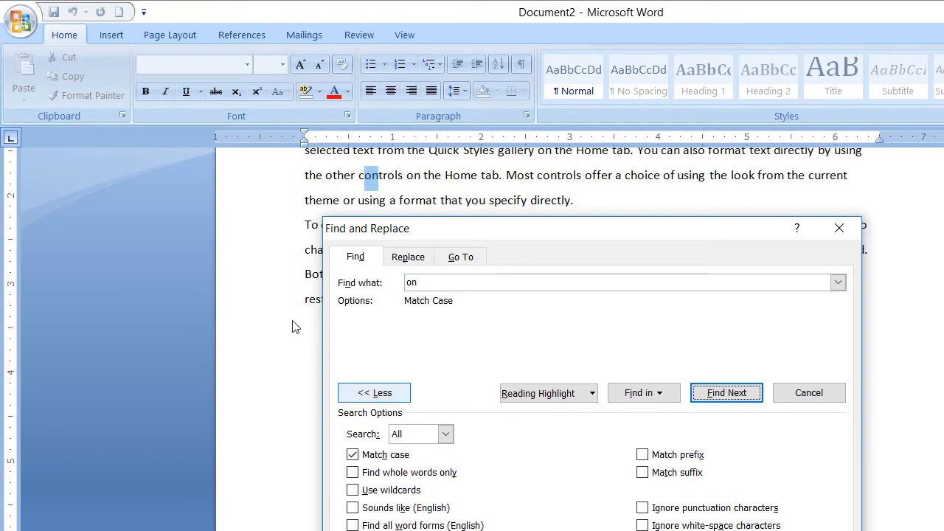
{"action": "key", "text": "alt+l"}
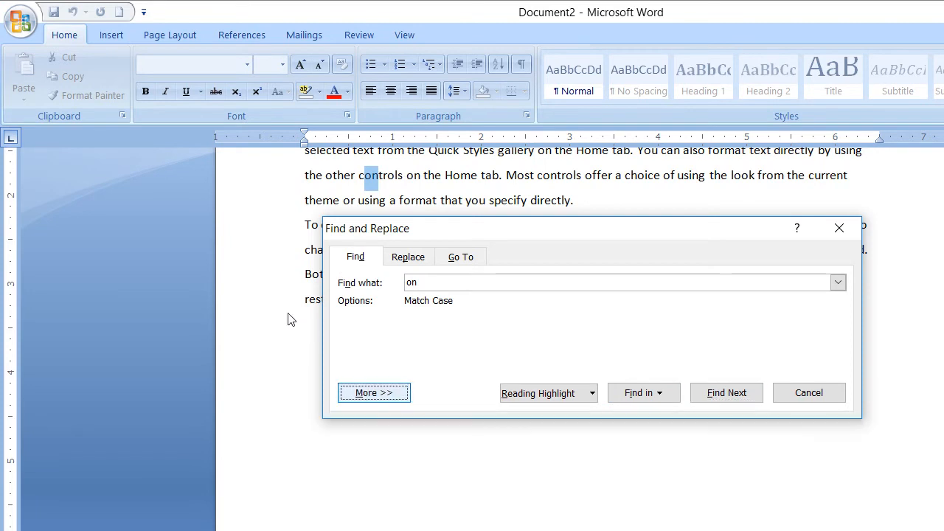
{"action": "key", "text": "alt+m"}
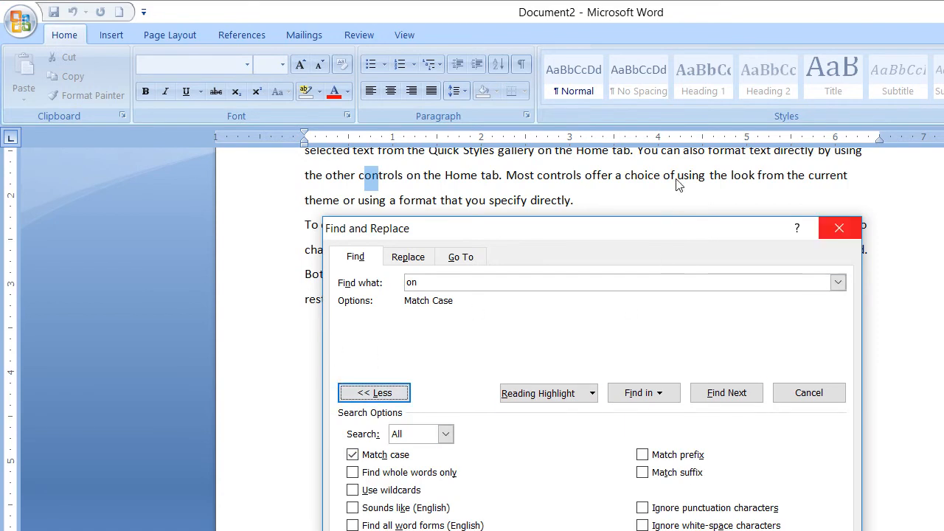
{"action": "key", "text": "Escape"}
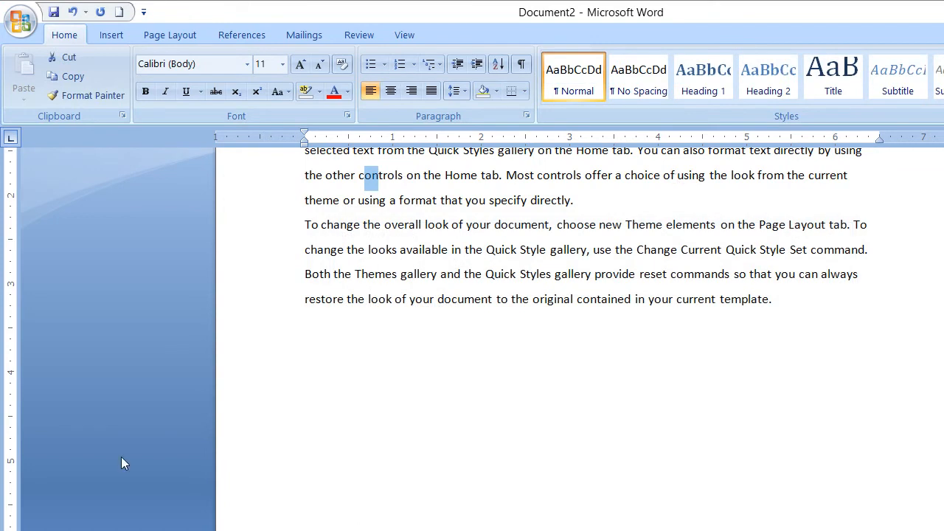
Find Microsoft Office Excel 2007 by searching for "excel" and launch it with a blank workbook
{"action": "left_click", "coordinate": [20, 518]}
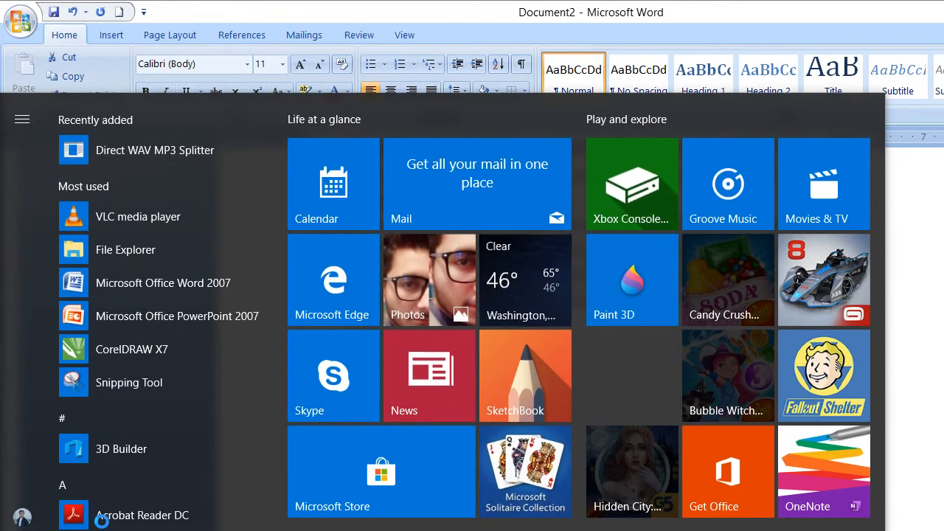
{"action": "type", "text": "exce"}
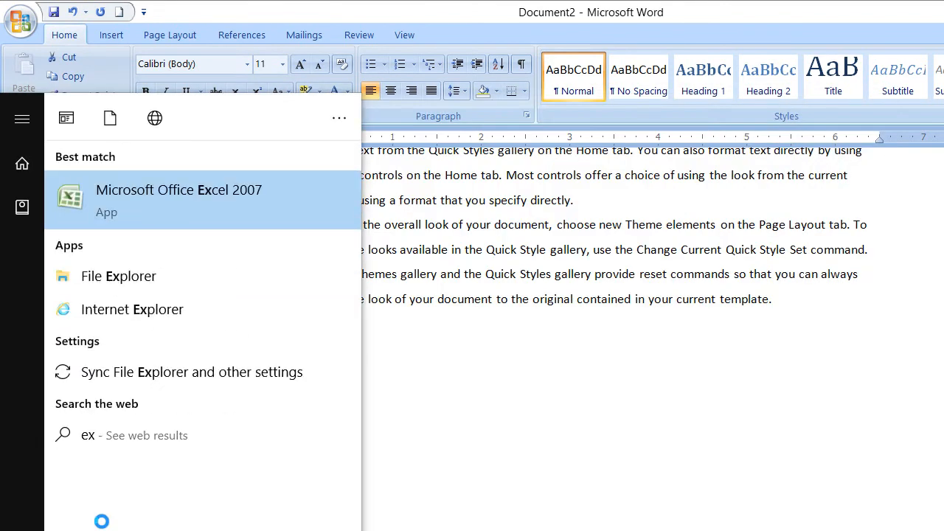
{"action": "type", "text": "l"}
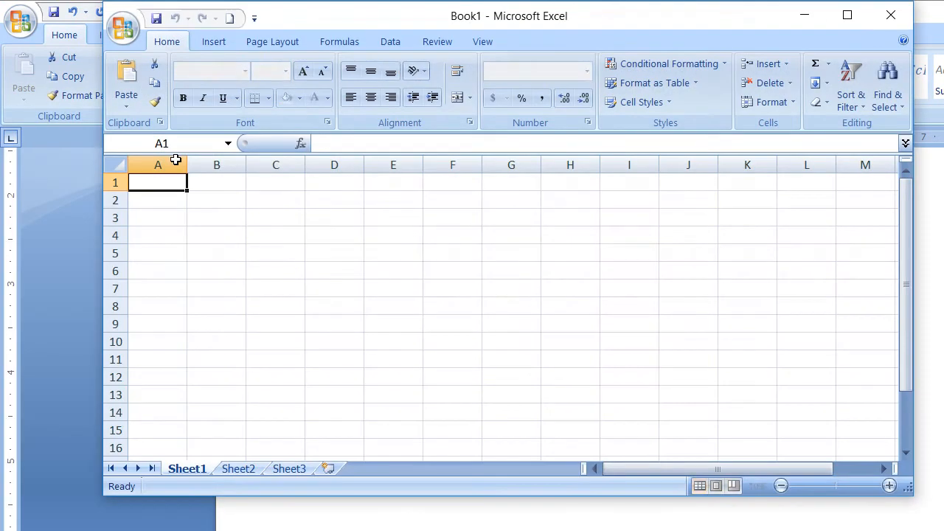
Maximize the workbook window and enter the headings "name" in A1 and "address" in B1
{"action": "double_click", "coordinate": [676, 15]}
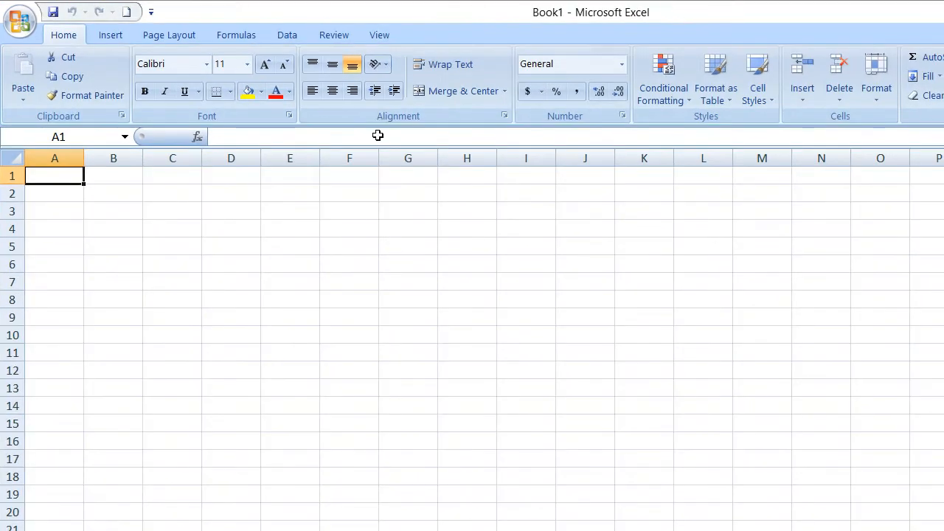
{"action": "type", "text": "name"}
{"action": "key", "text": "Tab"}
{"action": "type", "text": "address"}
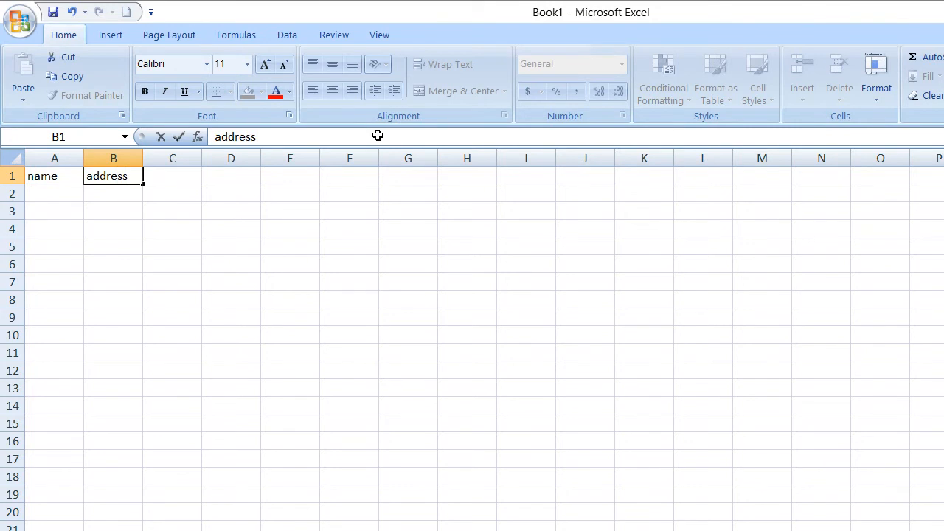
{"action": "key", "text": "Return"}
Fill A2 to A4 with short first names, using one name in capitals in A2 and the same name in lowercase in A4
{"action": "key", "text": "Left"}
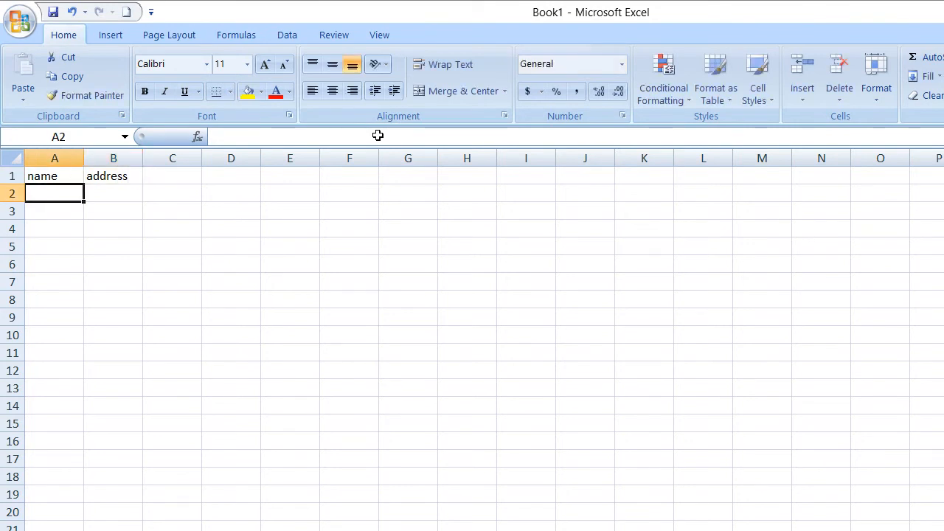
{"action": "type", "text": "ASAD"}
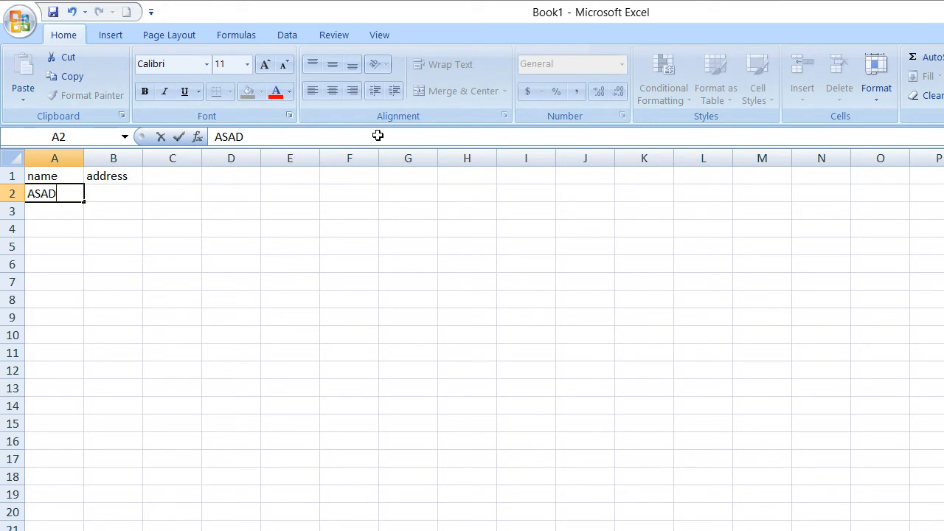
{"action": "key", "text": "Return"}
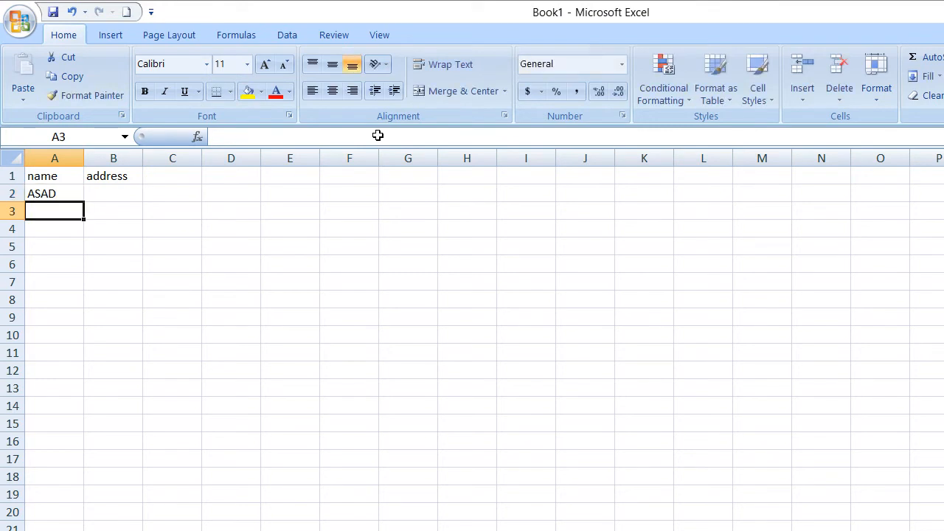
{"action": "type", "text": "ali"}
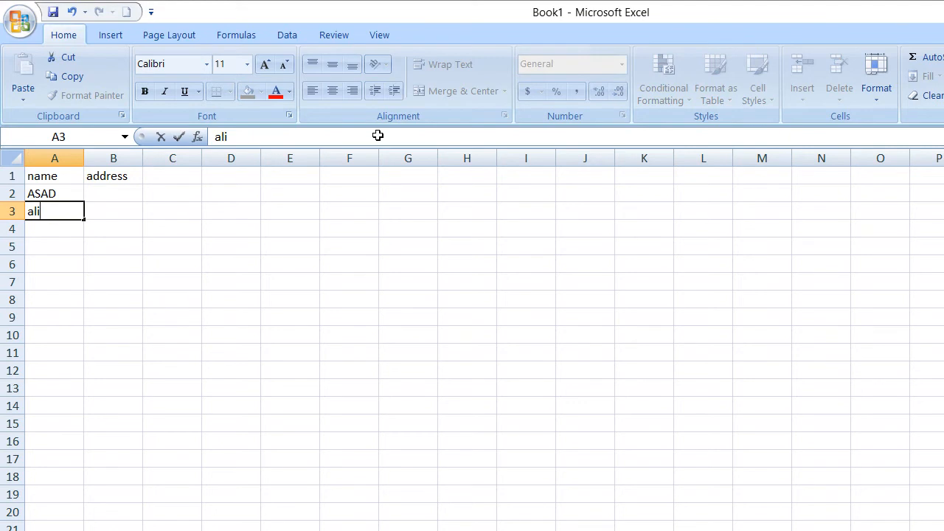
{"action": "key", "text": "Return"}
{"action": "type", "text": "asad"}
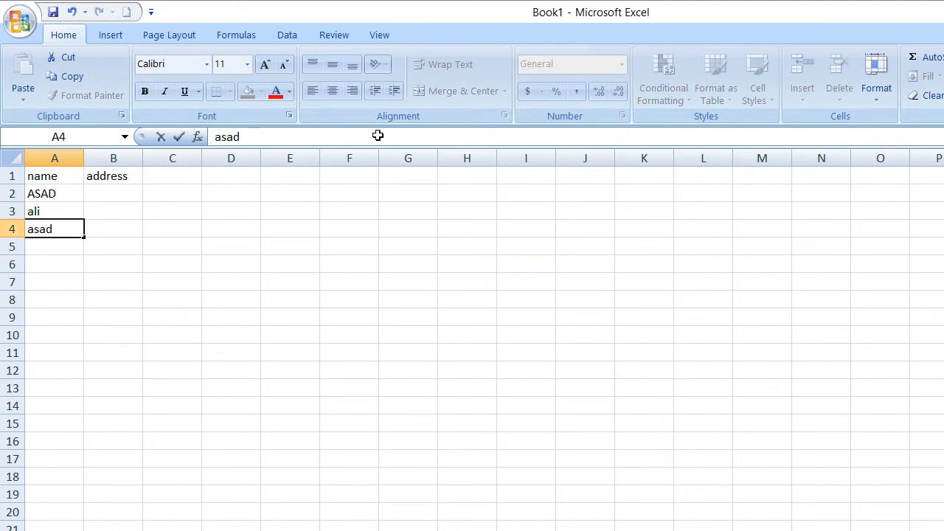
{"action": "key", "text": "Return"}
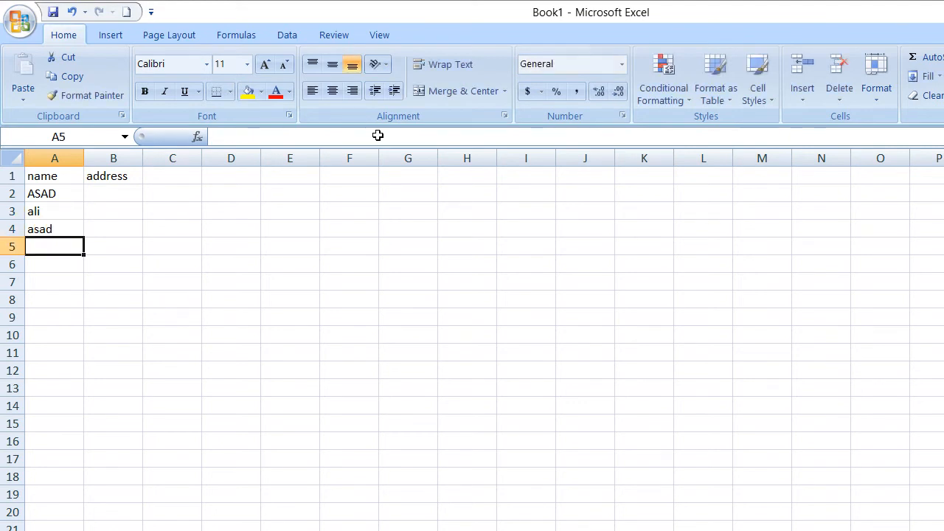
Enter "jsn" in A5 and "khsn" in A6, and repeat the capitalised name from A2 in A7
{"action": "type", "text": "jsn"}
{"action": "key", "text": "Return"}
{"action": "type", "text": "khsn"}
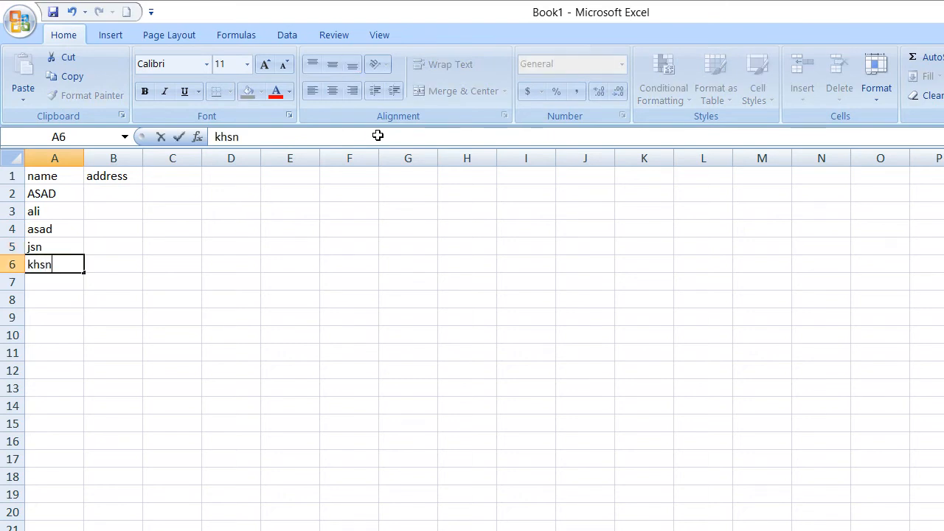
{"action": "key", "text": "Return"}
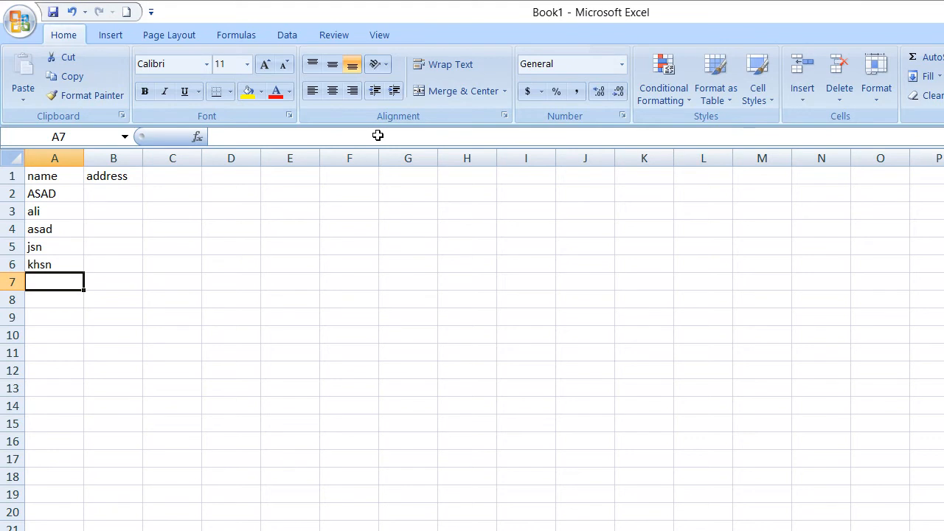
{"action": "type", "text": "ASAD"}
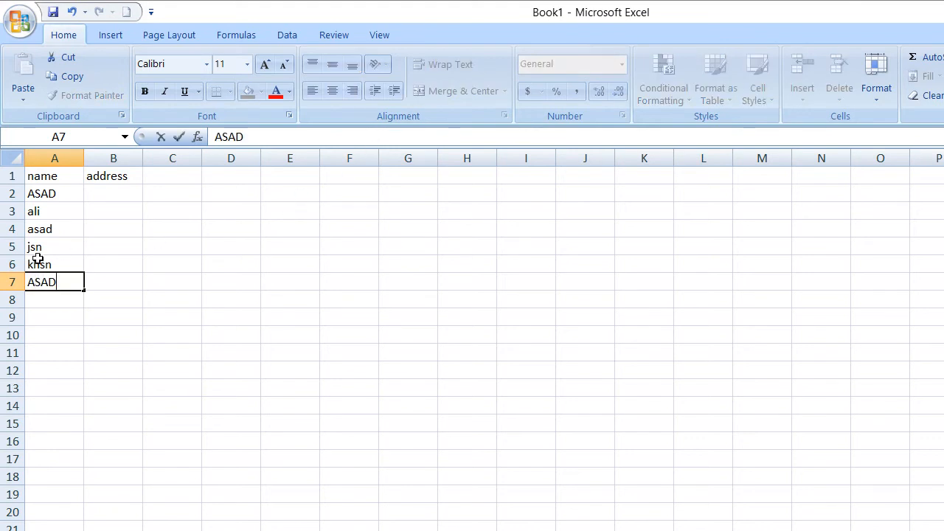
{"action": "key", "text": "Return"}
{"action": "key", "text": "Return"}
{"action": "key", "text": "Return"}
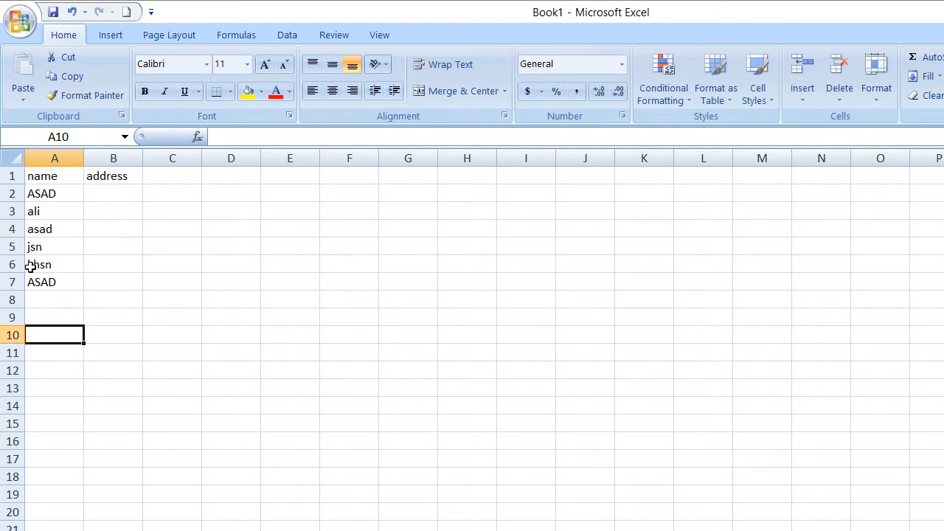
Search the sheet for the capitalised name with Match case enabled and step through its occurrences
{"action": "key", "text": "ctrl+f"}
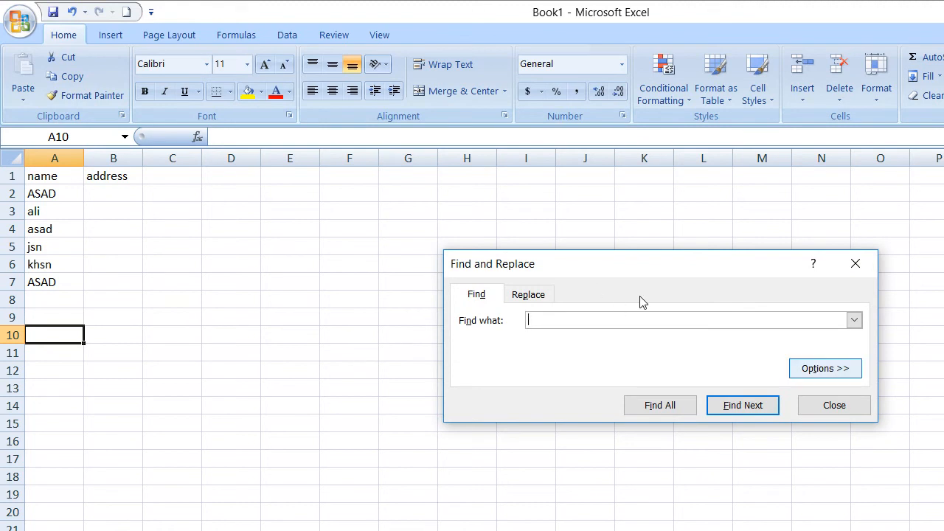
{"action": "key", "text": "alt+t"}
{"action": "key", "text": "alt+c"}
{"action": "key", "text": "alt+n"}
{"action": "type", "text": "ASAD"}
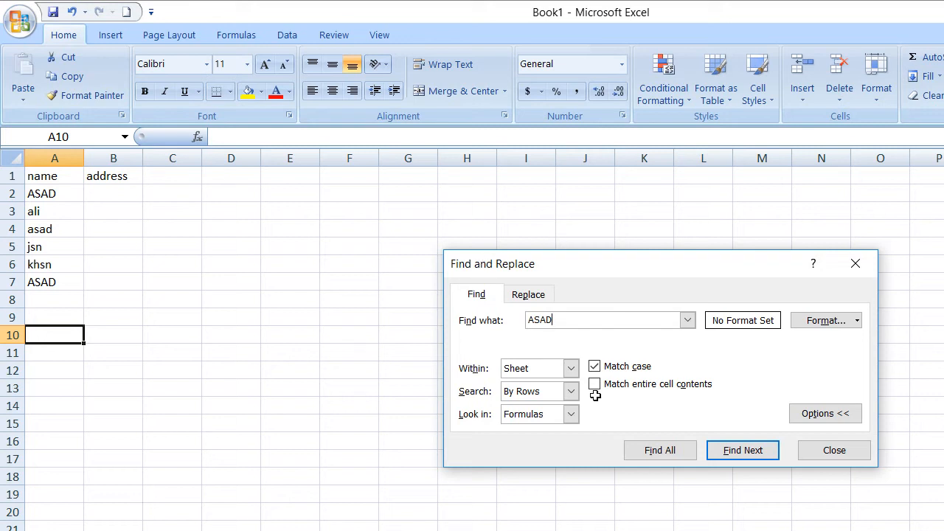
{"action": "key", "text": "Return"}
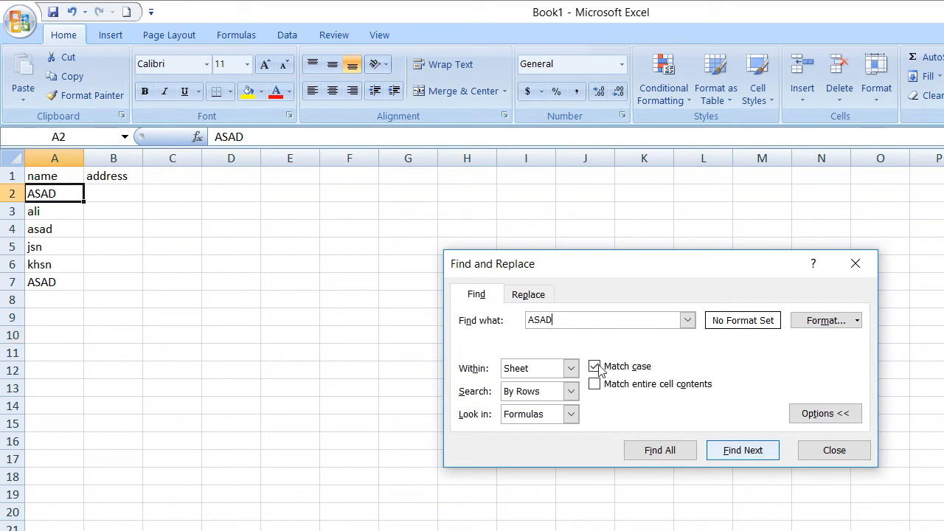
{"action": "key", "text": "Return"}
{"action": "key", "text": "Return"}
{"action": "key", "text": "Return"}
{"action": "key", "text": "Return"}
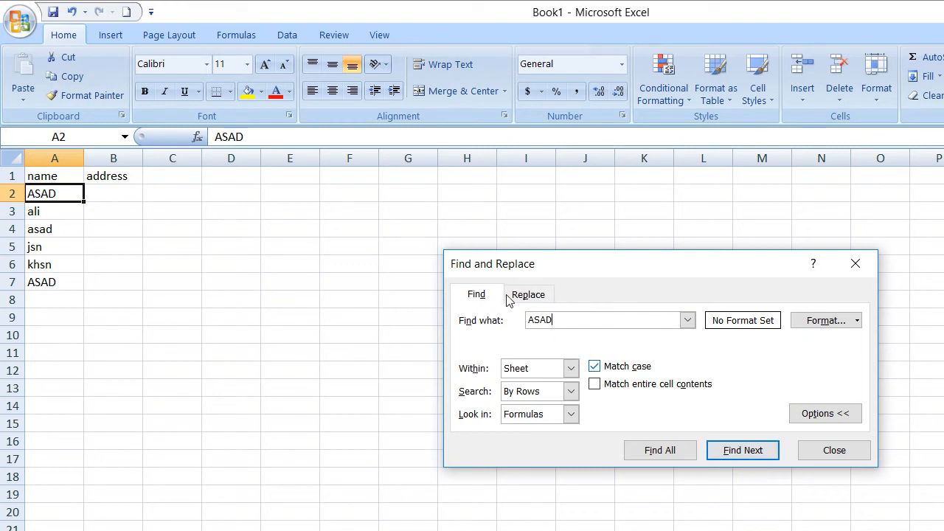
Disable Match case, step through the occurrences of the same name again, and close the Find and Replace dialog
{"action": "left_click", "coordinate": [594, 365]}
{"action": "key", "text": "Return"}
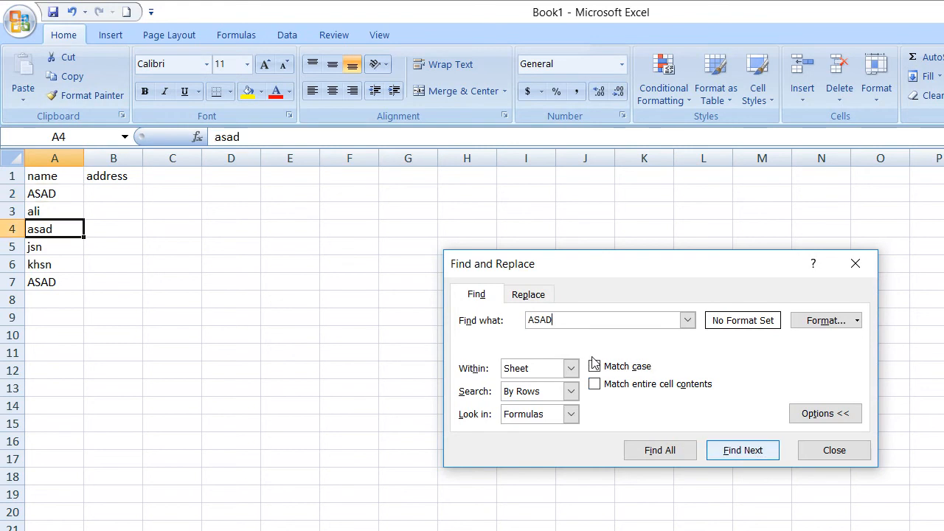
{"action": "key", "text": "Return"}
{"action": "key", "text": "Return"}
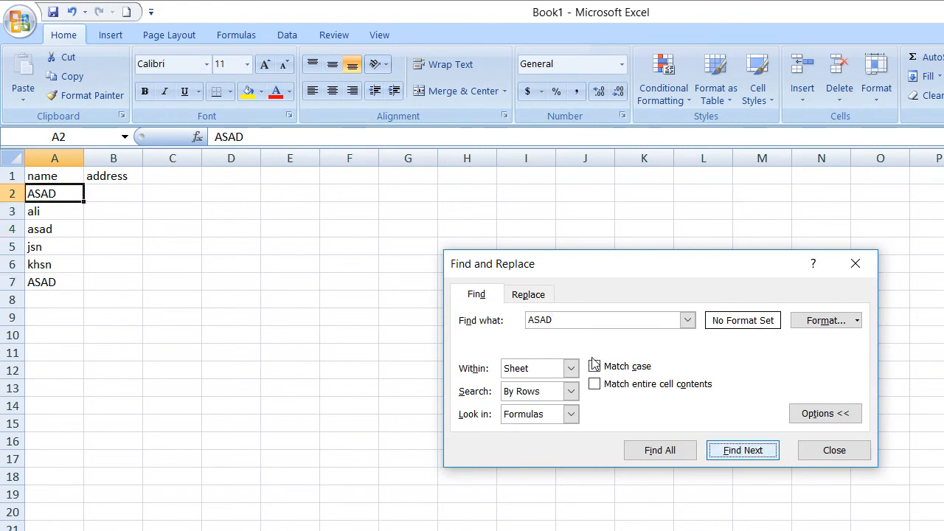
{"action": "key", "text": "Return"}
{"action": "key", "text": "Return"}
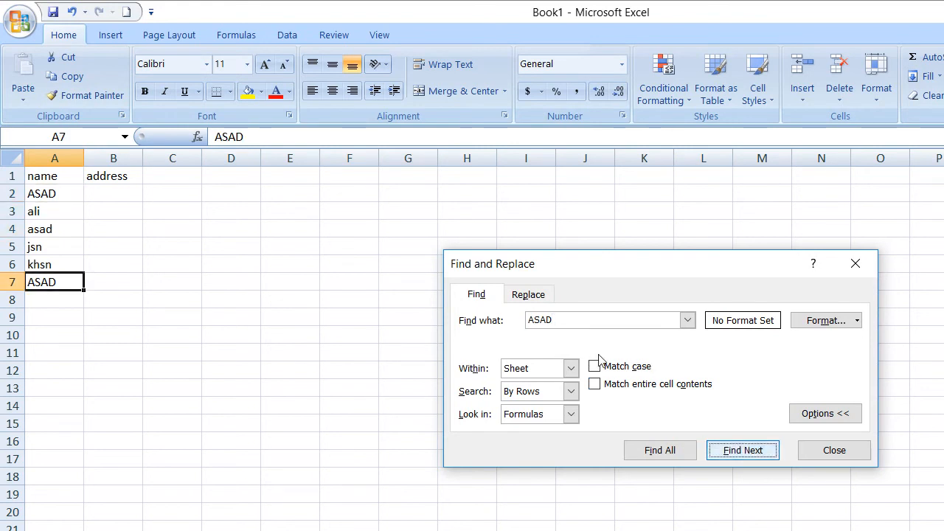
{"action": "key", "text": "Escape"}
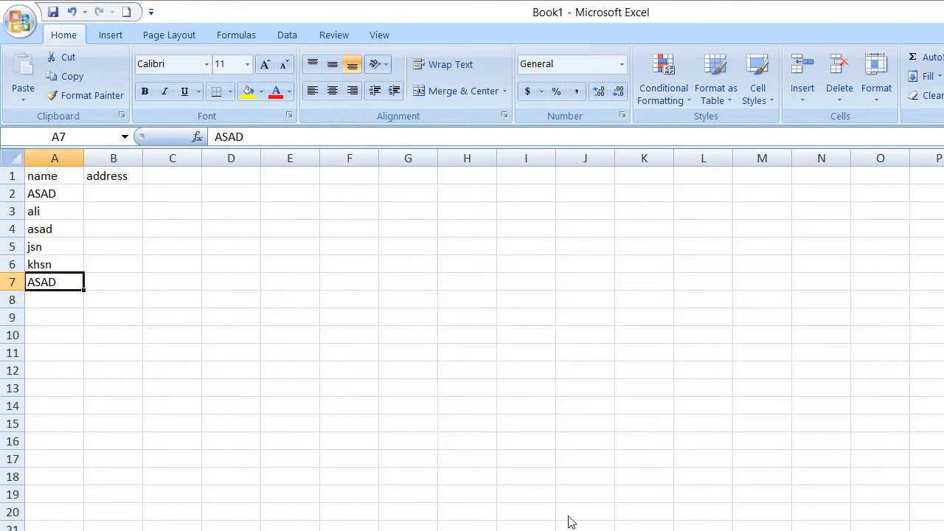
Switch to the Word document and set up replacing "tab", taken from its first sentence, with "TABS", hiding the additional search options
{"action": "mouse_move", "coordinate": [566, 522]}
{"action": "mouse_move", "coordinate": [628, 497]}
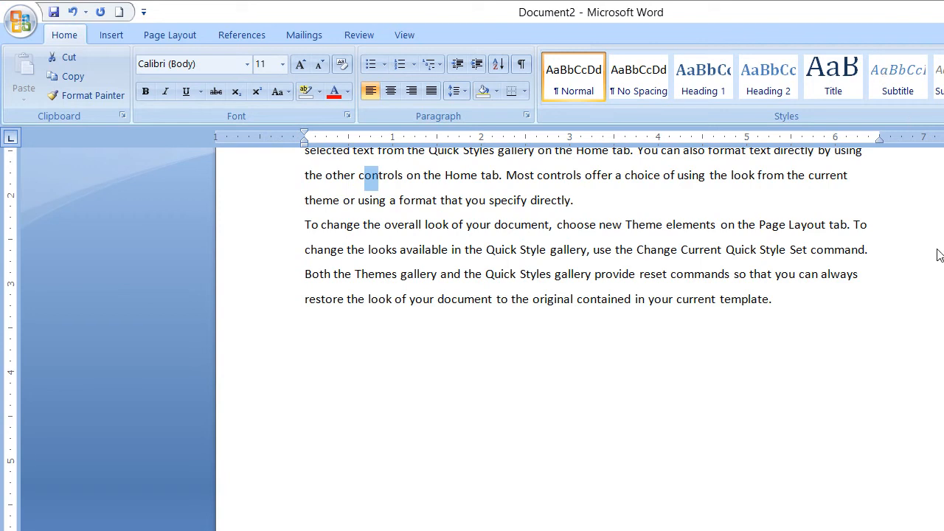
{"action": "scroll", "coordinate": [938, 254], "scroll_direction": "up", "scroll_amount": 3}
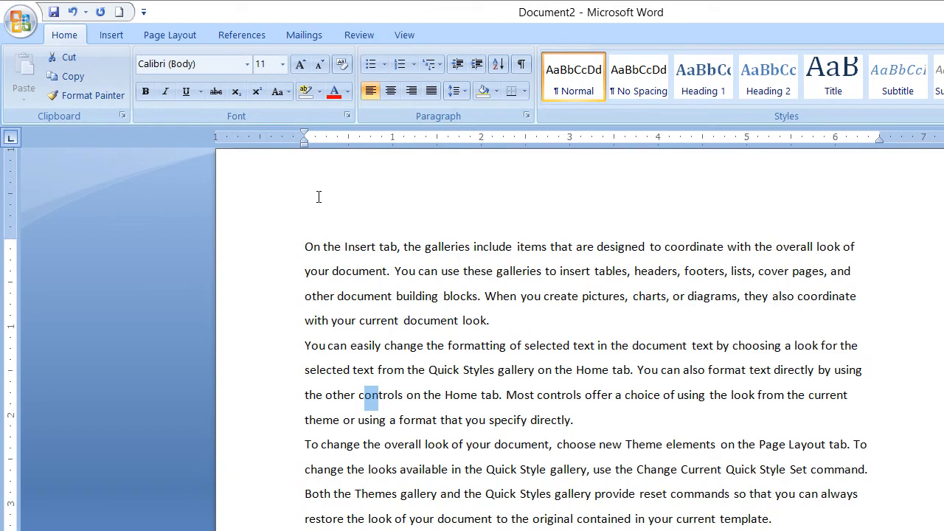
{"action": "left_click_drag", "start_coordinate": [397, 247], "coordinate": [379, 247]}
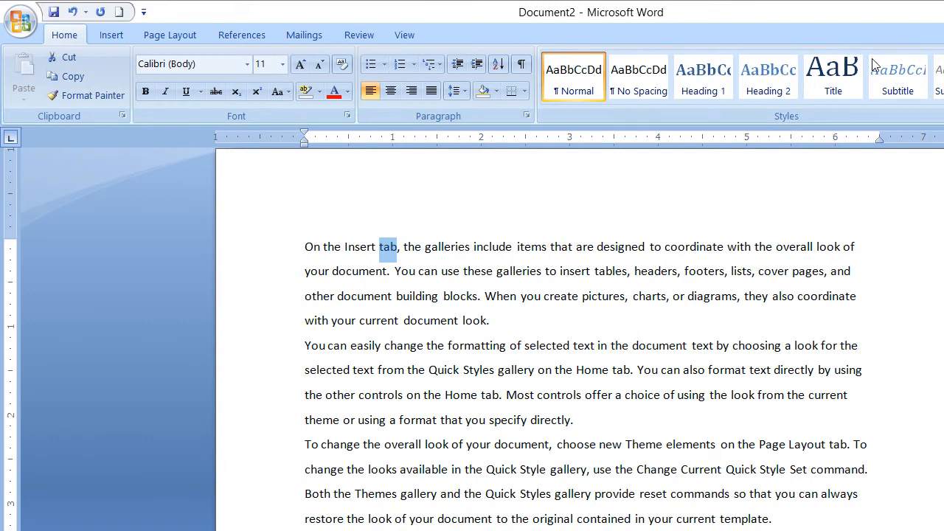
{"action": "key", "text": "ctrl+h"}
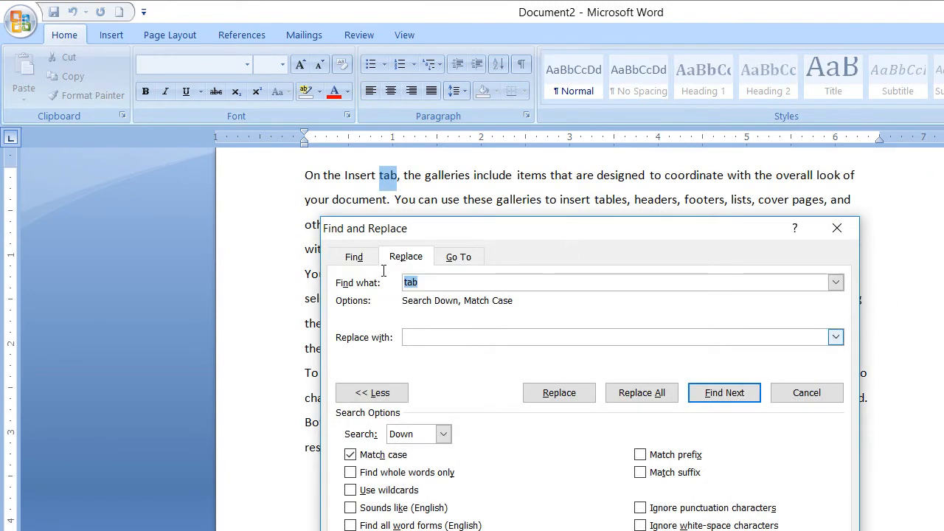
{"action": "key", "text": "Tab"}
{"action": "type", "text": "TABS"}
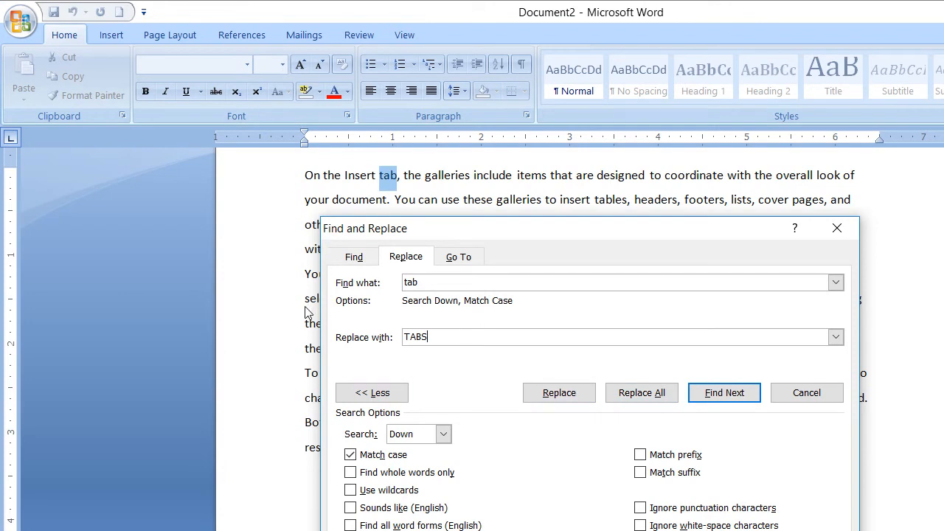
{"action": "key", "text": "alt+l"}
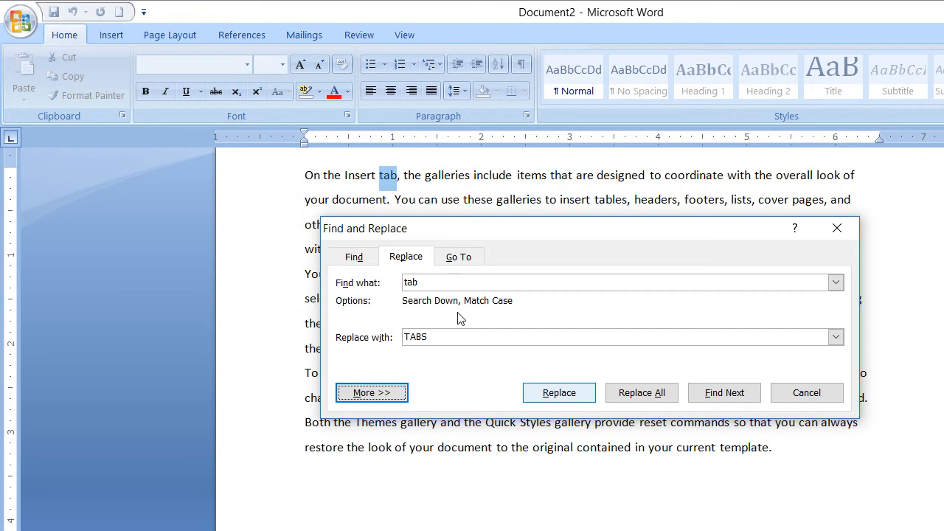
Replace each occurrence of "tab" with "TABS" one by one through the whole document, and close the Find and Replace dialog
{"action": "key", "text": "alt+r"}
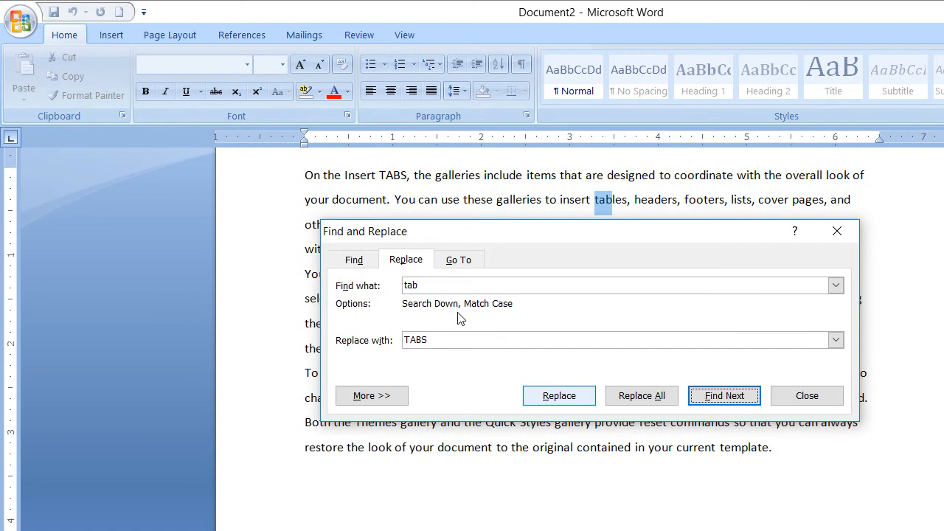
{"action": "key", "text": "alt+f"}
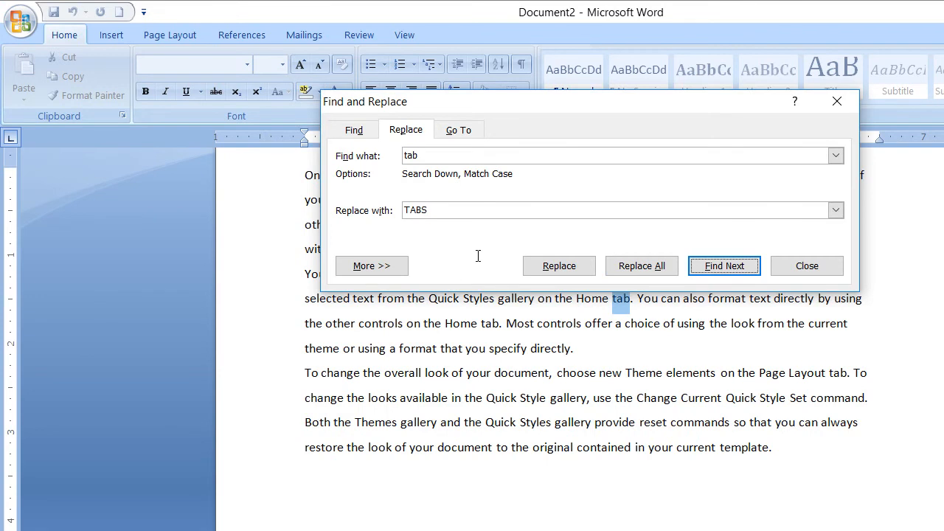
{"action": "key", "text": "alt+r"}
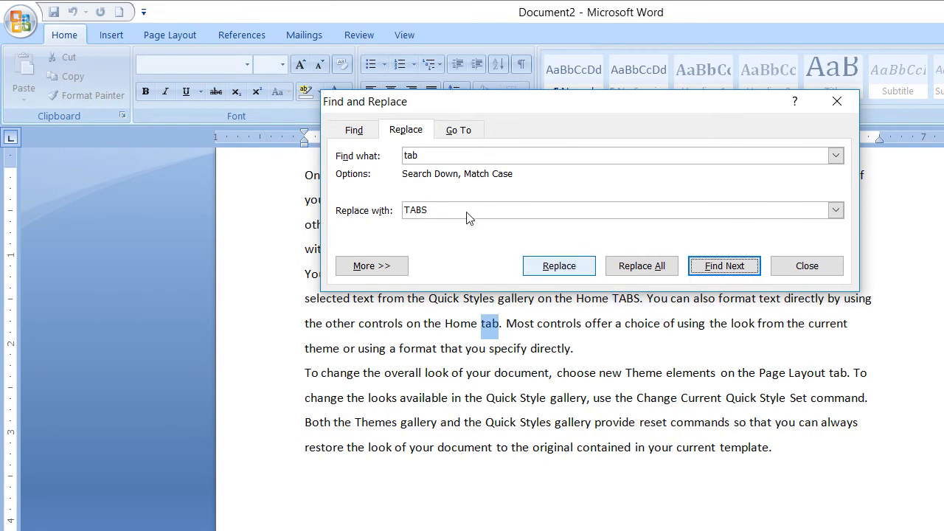
{"action": "key", "text": "alt+r"}
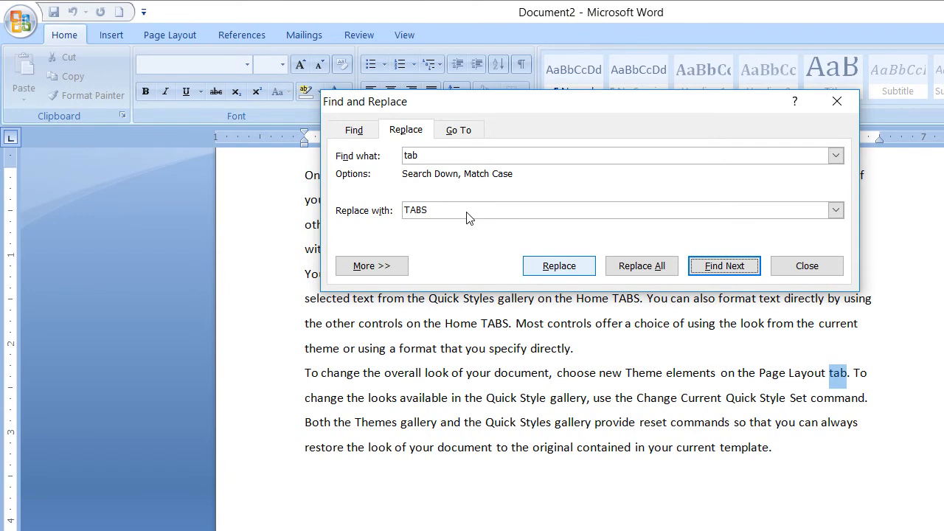
{"action": "key", "text": "alt+r"}
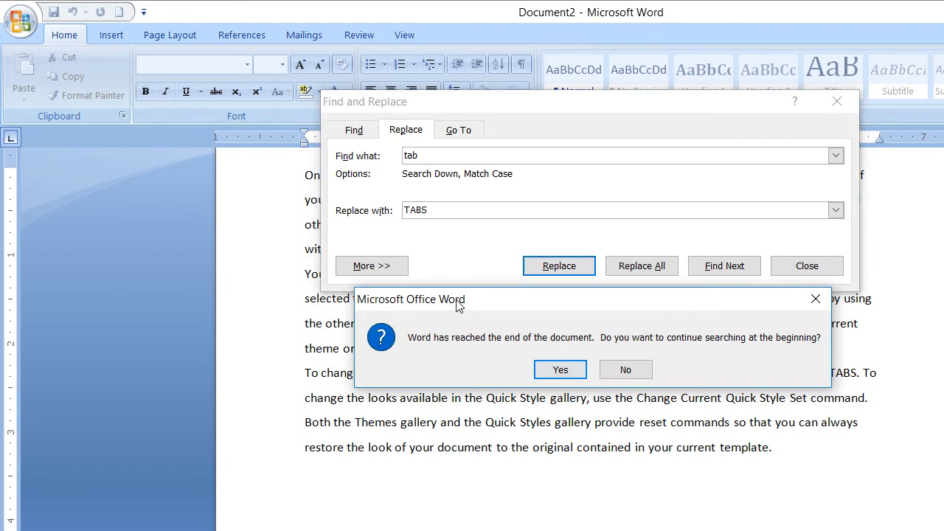
{"action": "key", "text": "Return"}
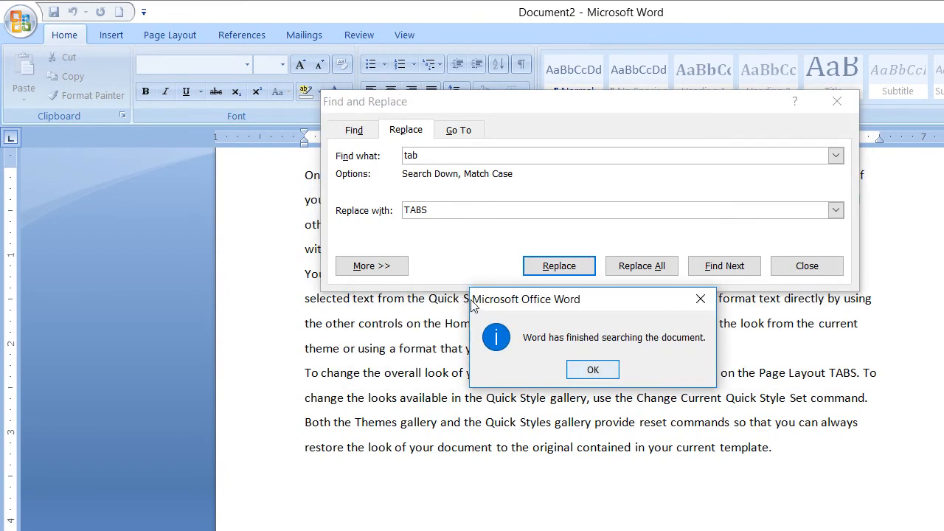
{"action": "key", "text": "Return"}
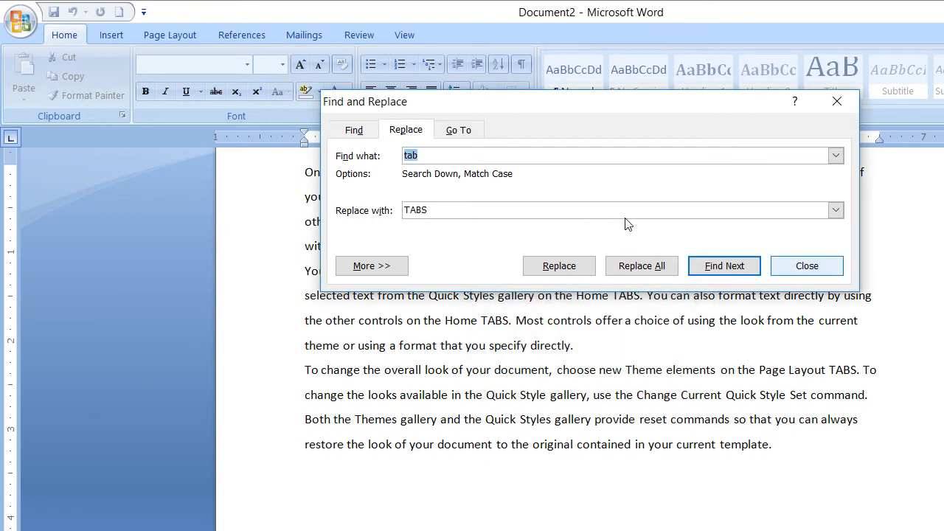
{"action": "key", "text": "Escape"}
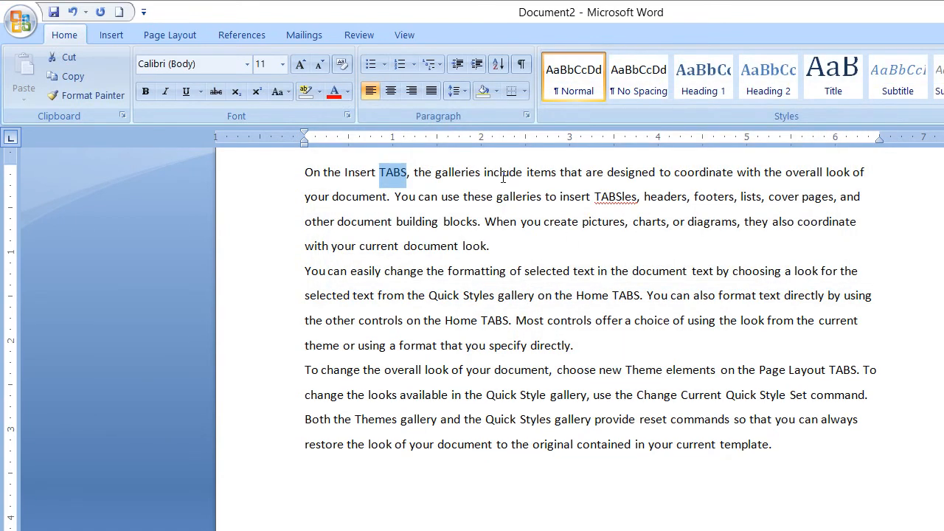
{"action": "key", "text": "Down"}
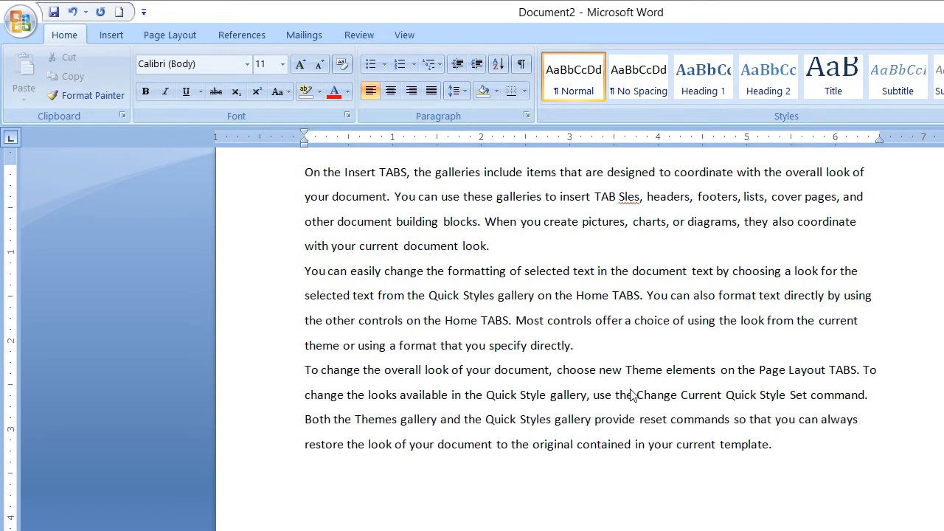
Copy all of the document's text and paste it repeatedly until the document runs onto a second page
{"action": "left_click_drag", "start_coordinate": [239, 142], "coordinate": [621, 384]}
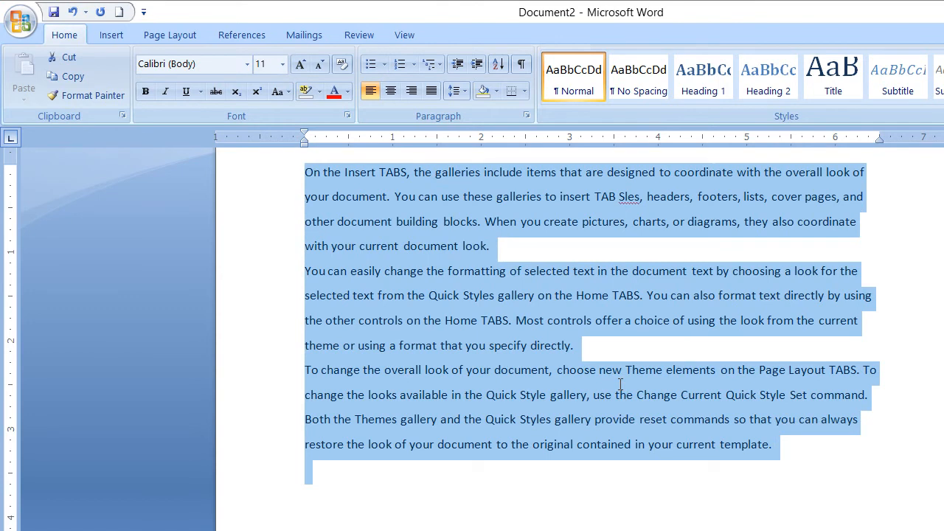
{"action": "key", "text": "ctrl+c"}
{"action": "key", "text": "ctrl+v"}
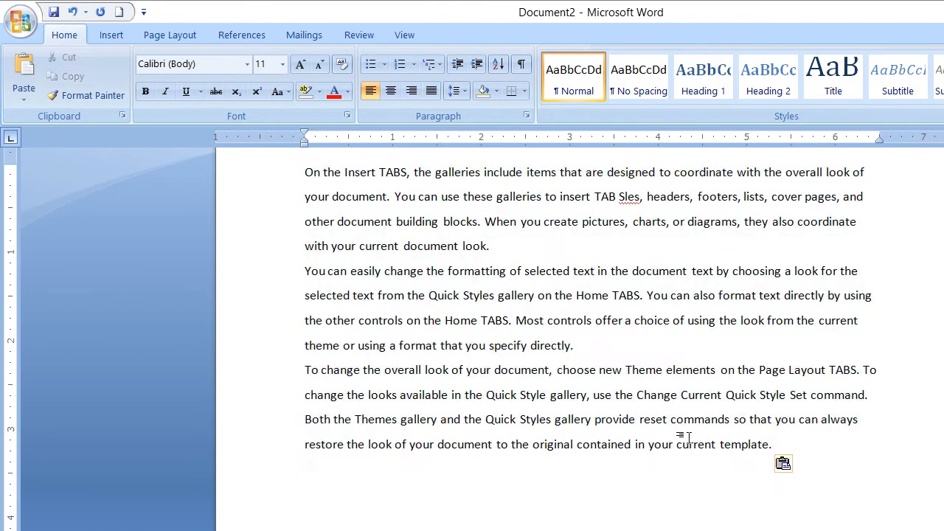
{"action": "key", "text": "ctrl+v"}
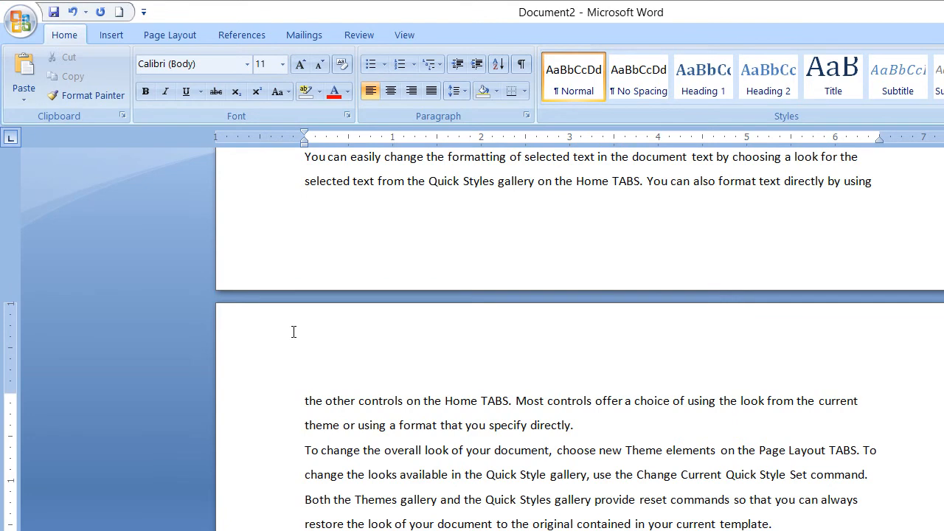
Set the font size of the first line on the second page to 16
{"action": "left_click_drag", "start_coordinate": [244, 318], "coordinate": [690, 305]}
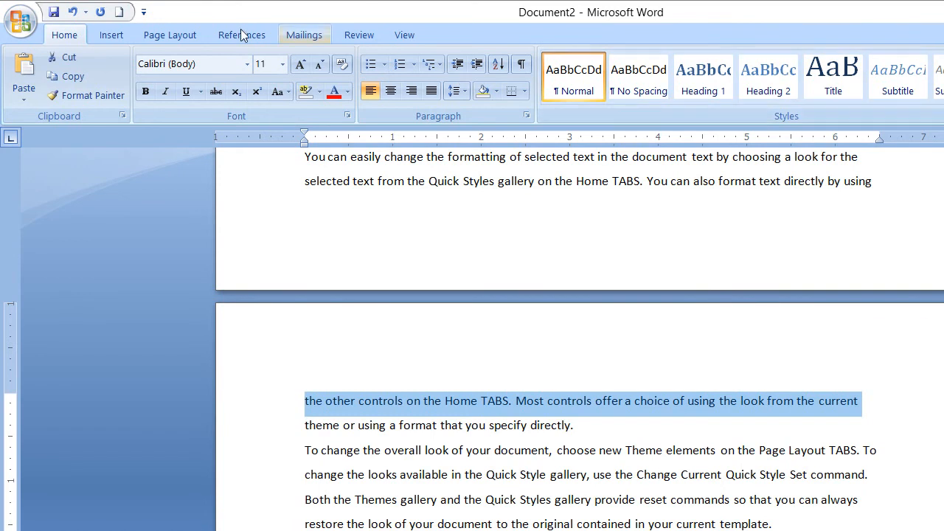
{"action": "left_click", "coordinate": [282, 64]}
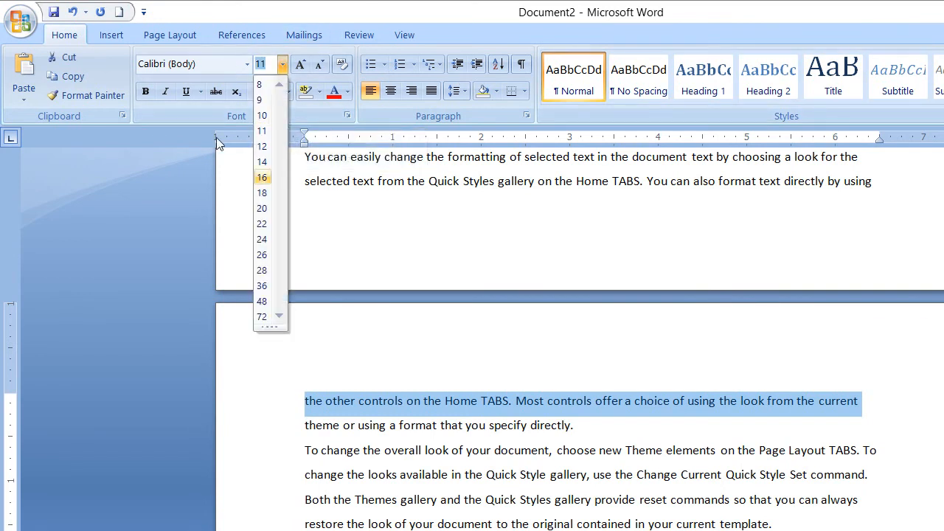
{"action": "key", "text": "Down"}
{"action": "key", "text": "Down"}
{"action": "key", "text": "Down"}
{"action": "key", "text": "Return"}
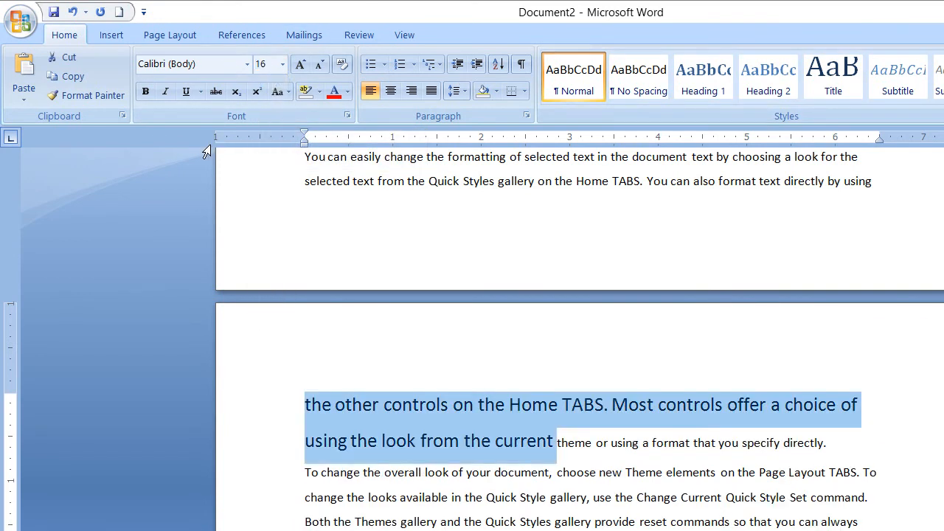
Make the enlarged text at the start of the second page red and bold, and deselect it
{"action": "left_click", "coordinate": [347, 92]}
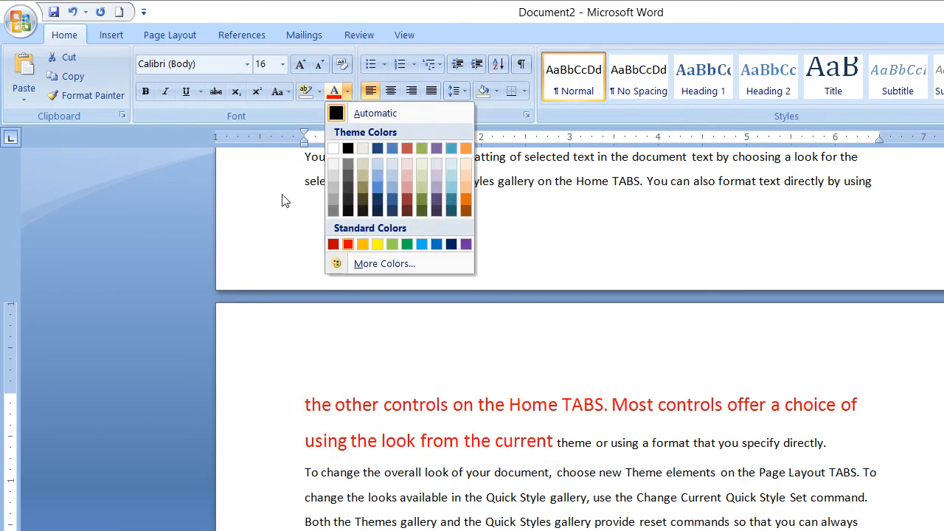
{"action": "key", "text": "Return"}
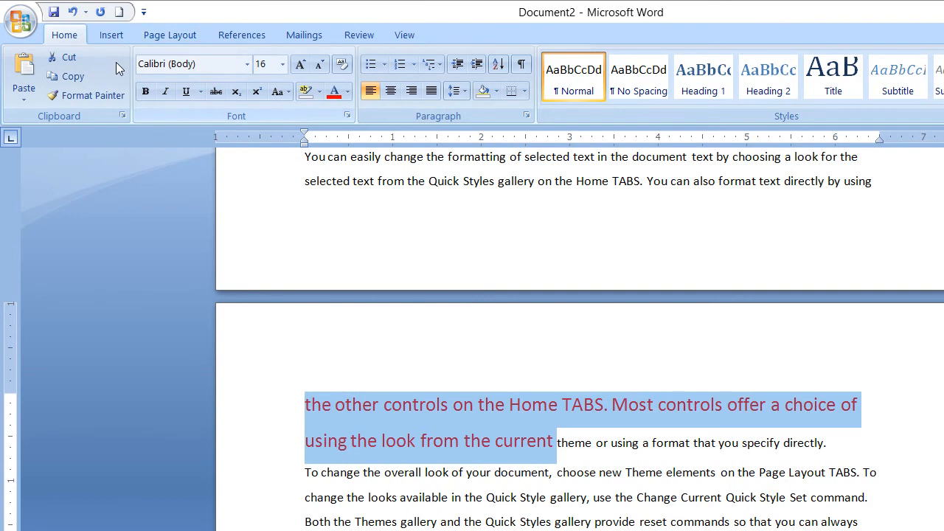
{"action": "key", "text": "ctrl+b"}
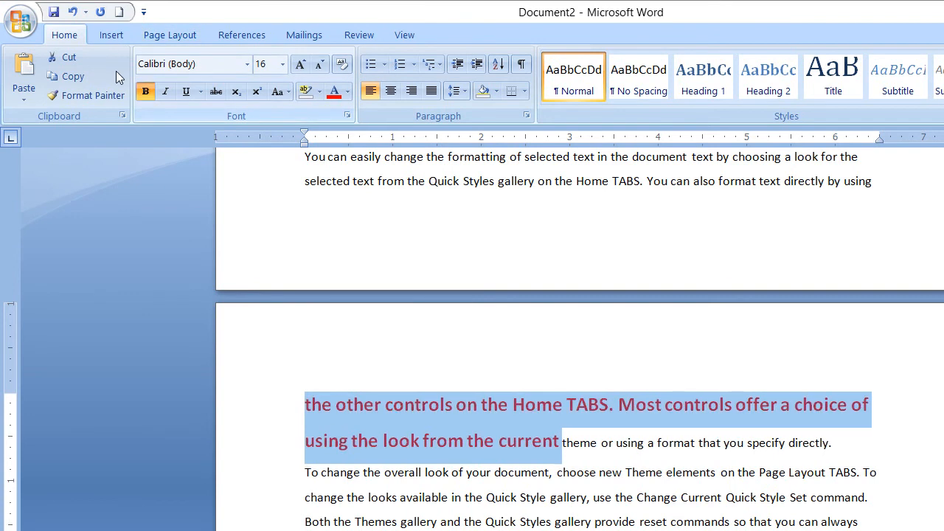
{"action": "left_click", "coordinate": [528, 345]}
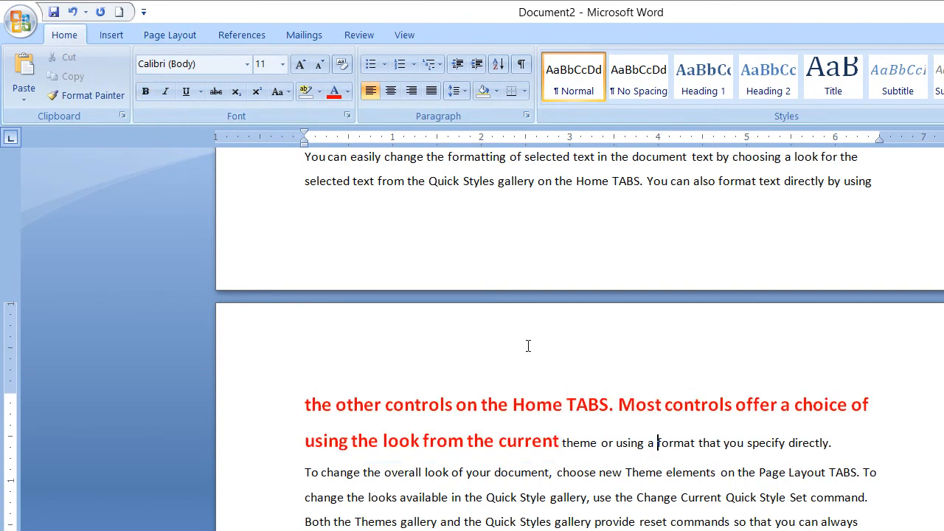
Return to the document's beginning and use Go To to jump to page 2
{"action": "left_click_drag", "start_coordinate": [940, 313], "coordinate": [935, 90]}
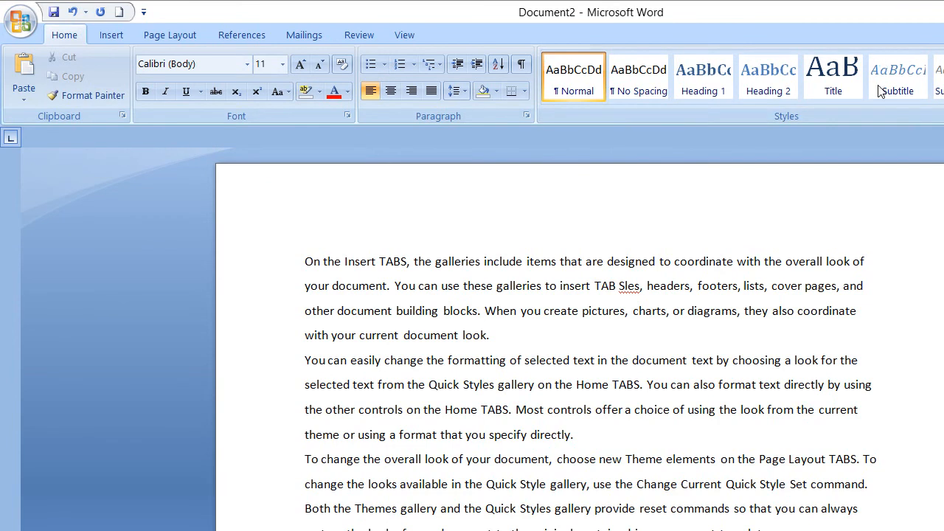
{"action": "key", "text": "ctrl+g"}
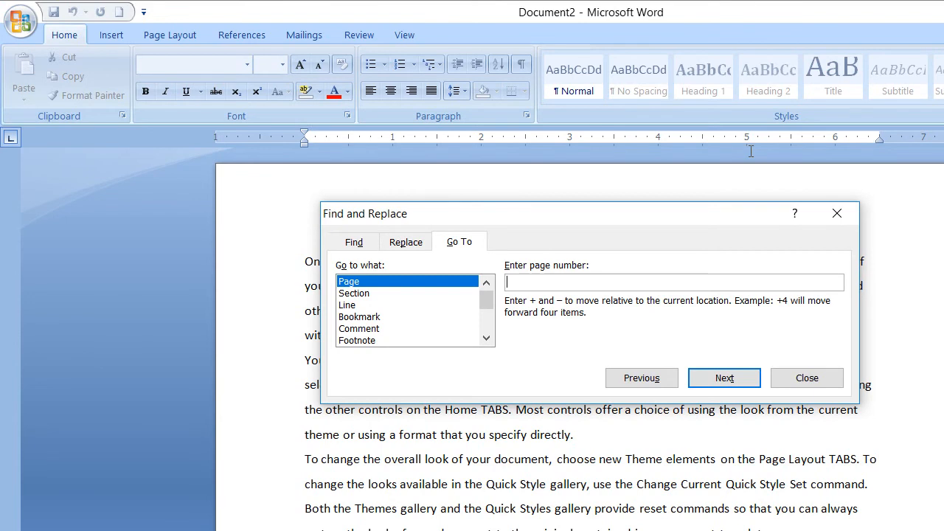
{"action": "type", "text": "2"}
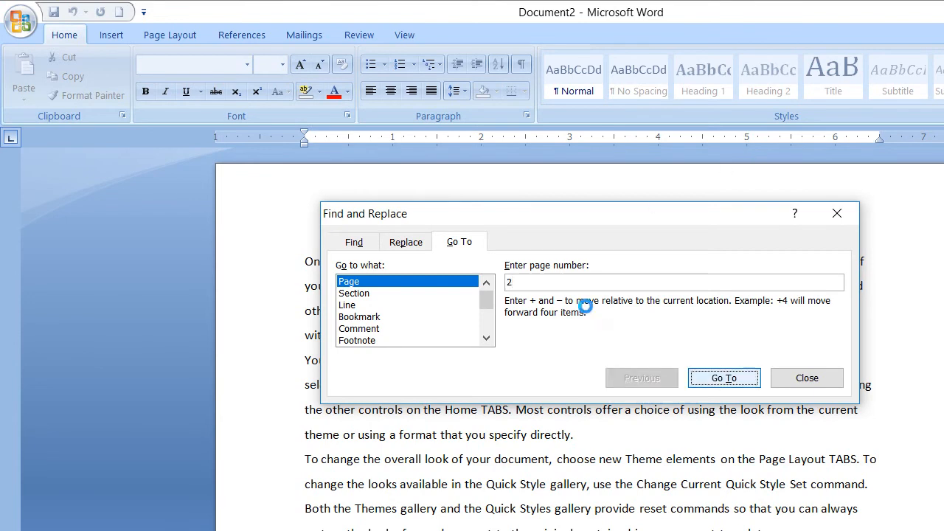
{"action": "key", "text": "Return"}
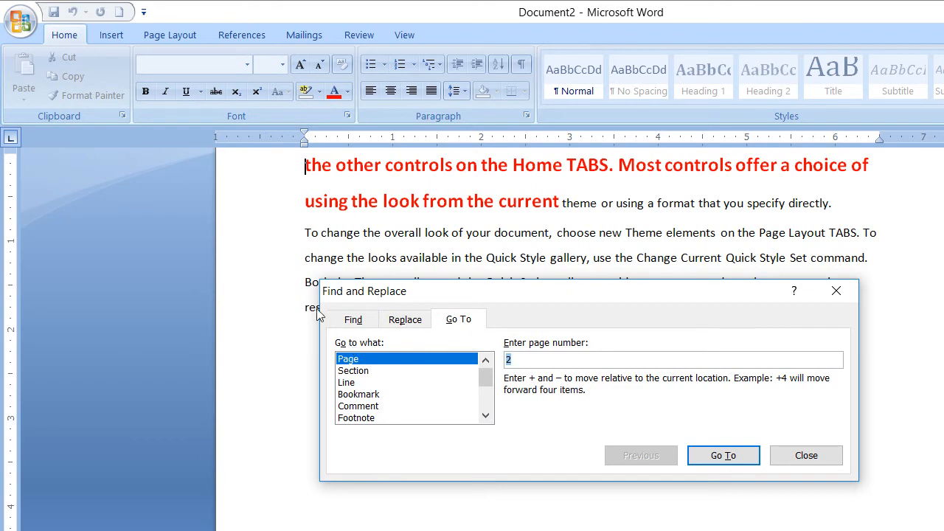
Switch the Go To target from page to line and jump to line 3
{"action": "key", "text": "shift+Tab"}
{"action": "key", "text": "Down"}
{"action": "key", "text": "Down"}
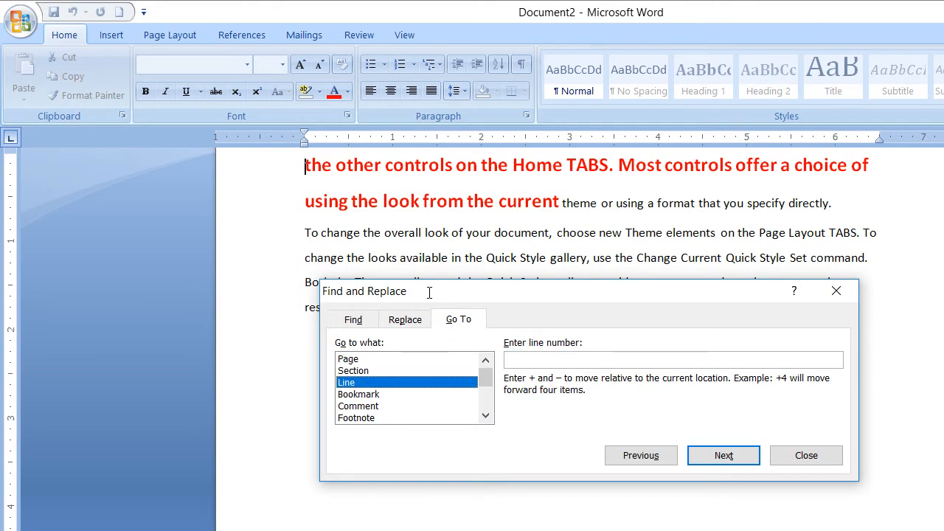
{"action": "key", "text": "Tab"}
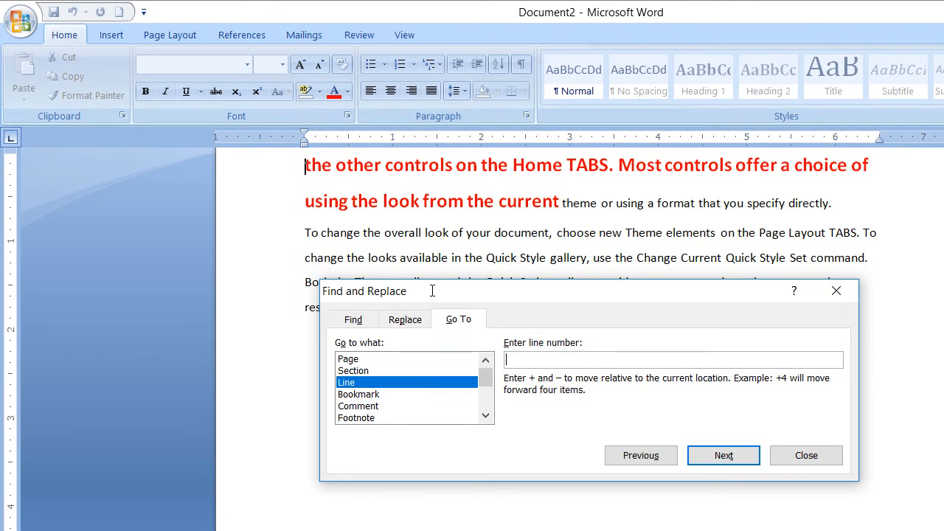
{"action": "type", "text": "3"}
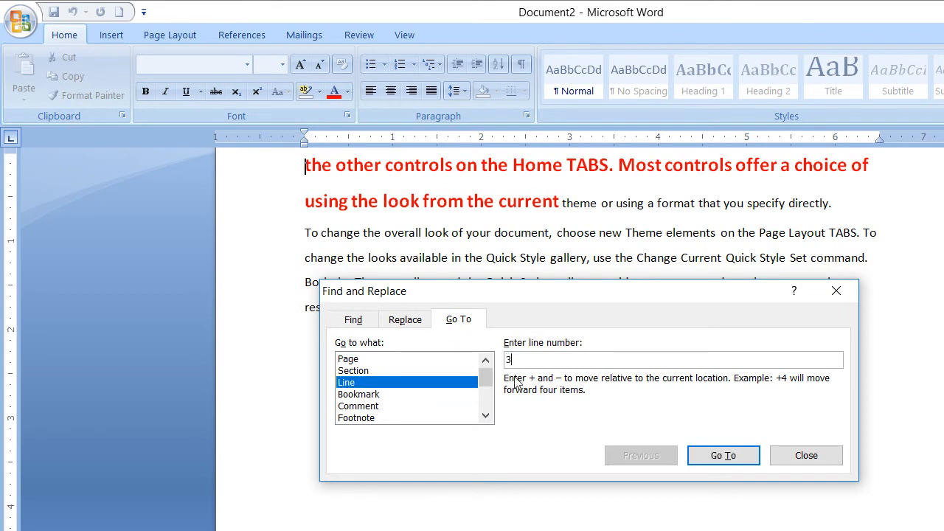
{"action": "key", "text": "Return"}
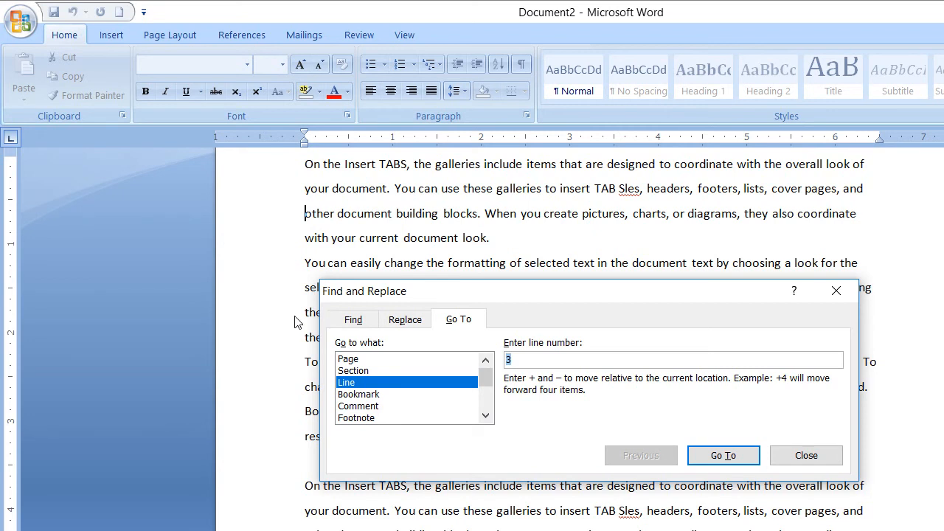
Show the Bookmark target of Go To, and close the Find and Replace dialog
{"action": "key", "text": "shift+Tab"}
{"action": "key", "text": "Down"}
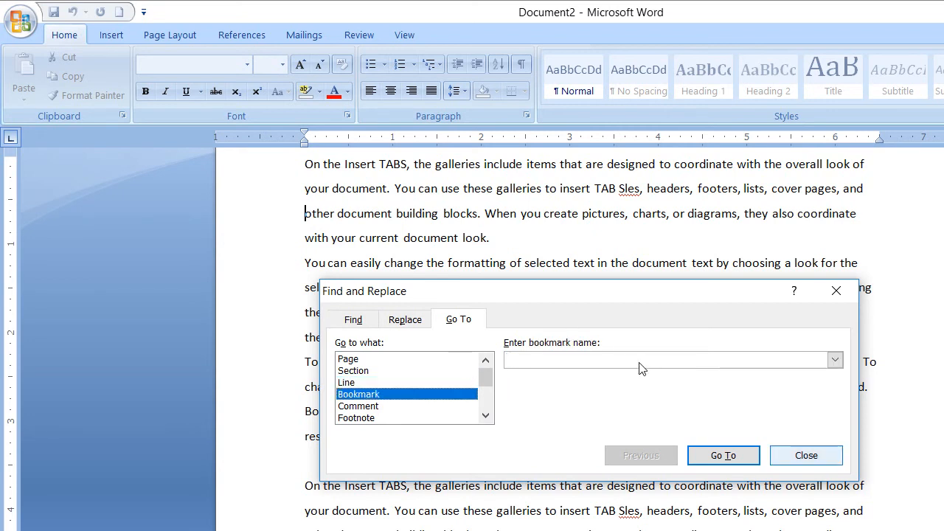
{"action": "key", "text": "Escape"}
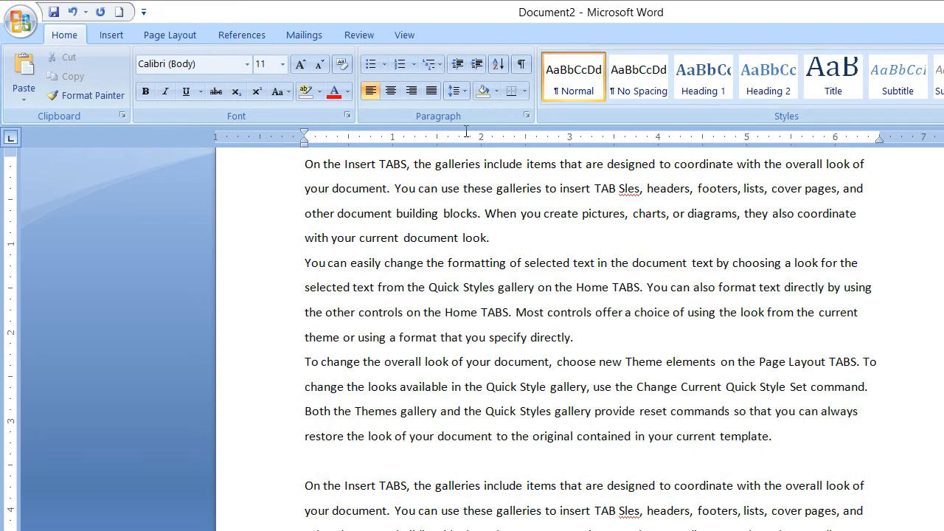
Select the word "that" in the first sentence of the document
{"action": "key", "text": "shift+F5"}
{"action": "key", "text": "shift+F5"}
{"action": "key", "text": "shift+Left"}
{"action": "key", "text": "shift+Left"}
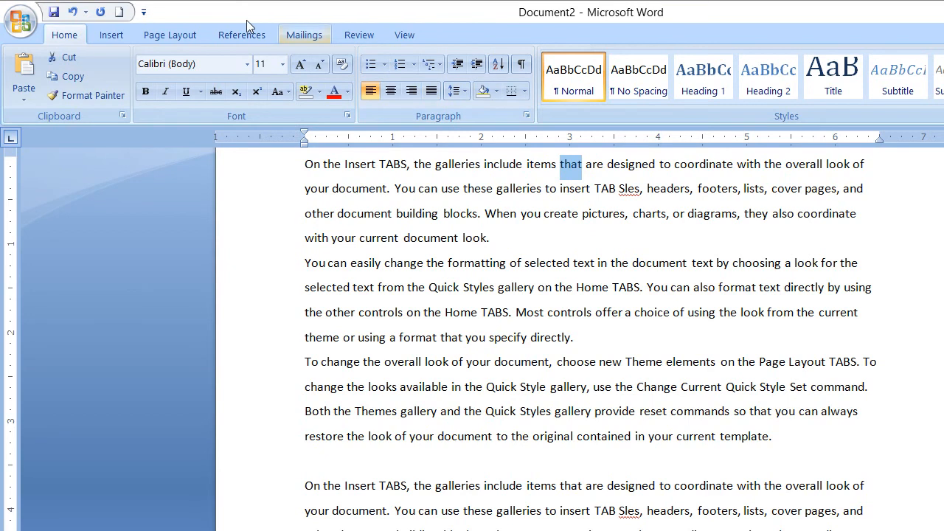
{"action": "left_click", "coordinate": [156, 35]}
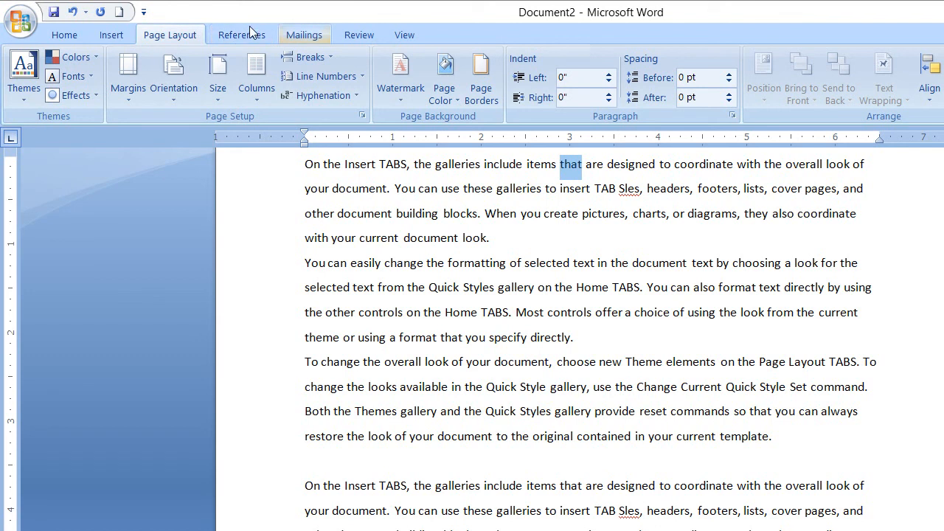
{"action": "left_click", "coordinate": [356, 35]}
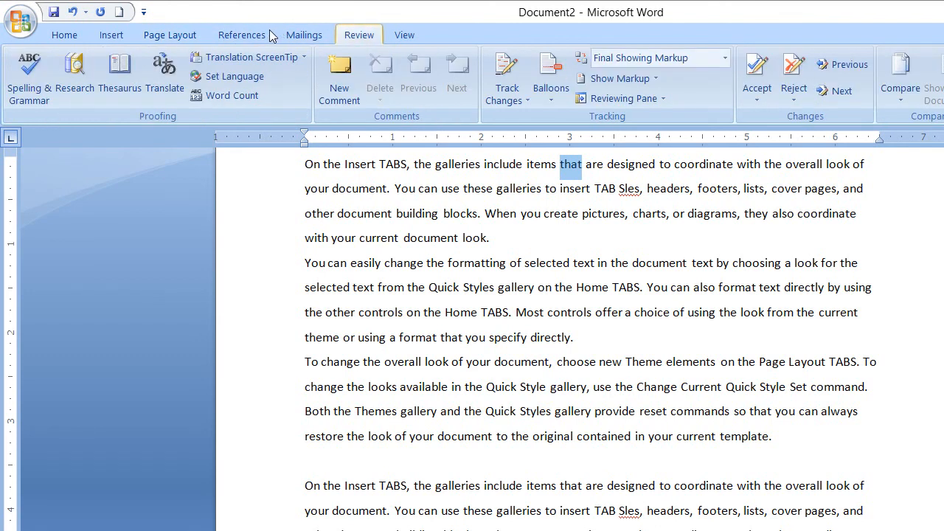
{"action": "left_click", "coordinate": [219, 34]}
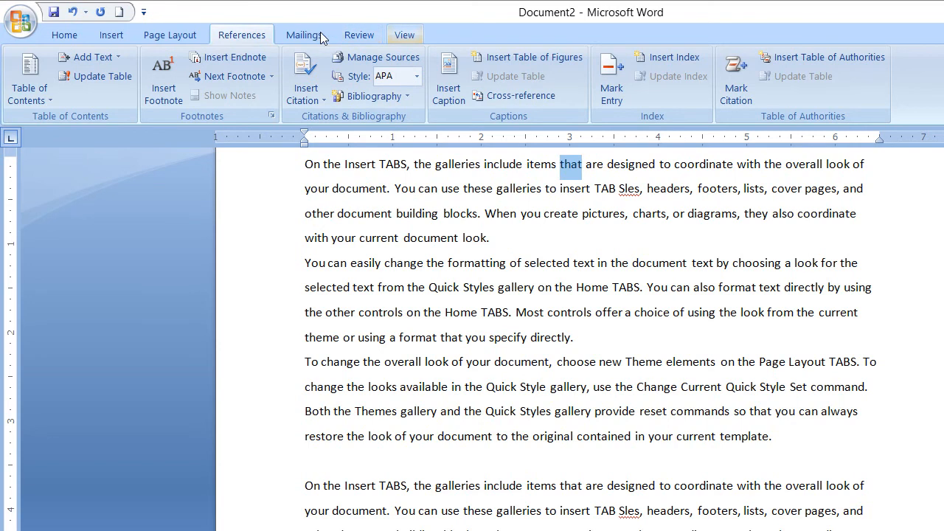
{"action": "left_click", "coordinate": [401, 36]}
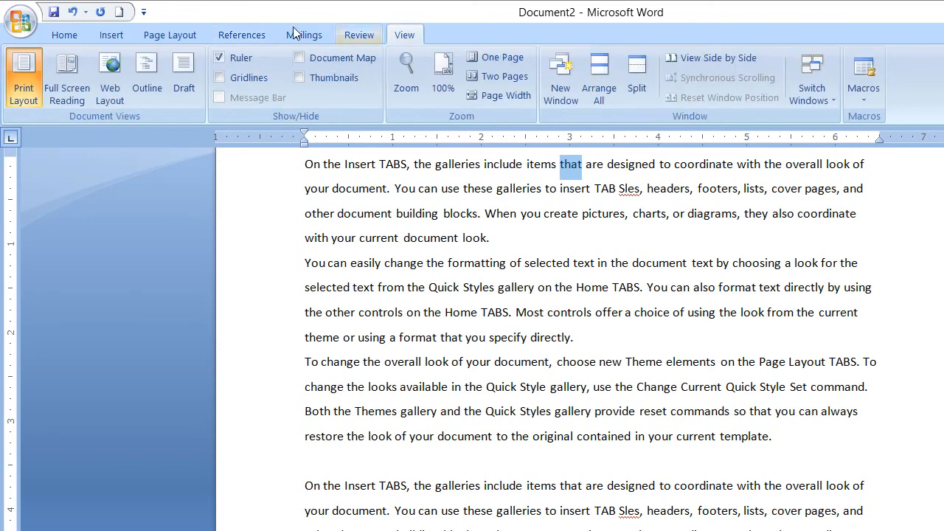
{"action": "left_click", "coordinate": [359, 34]}
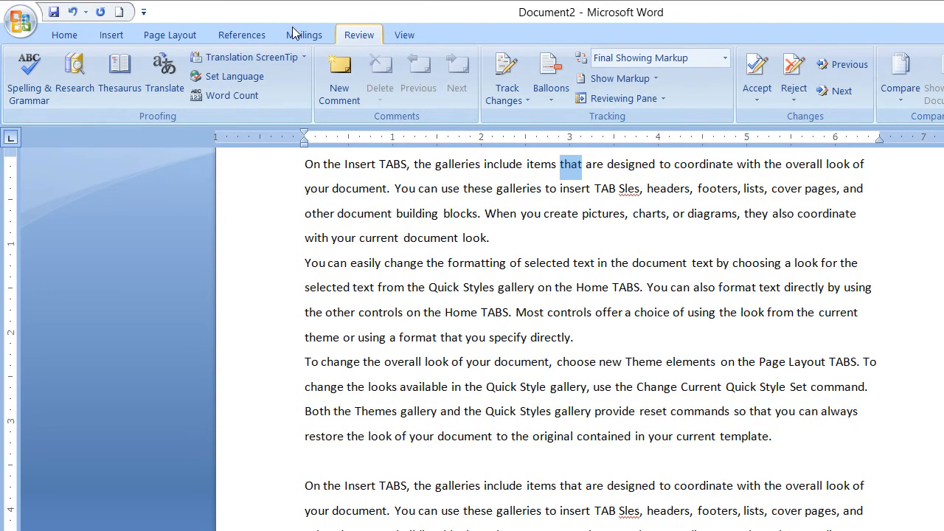
{"action": "left_click", "coordinate": [304, 34]}
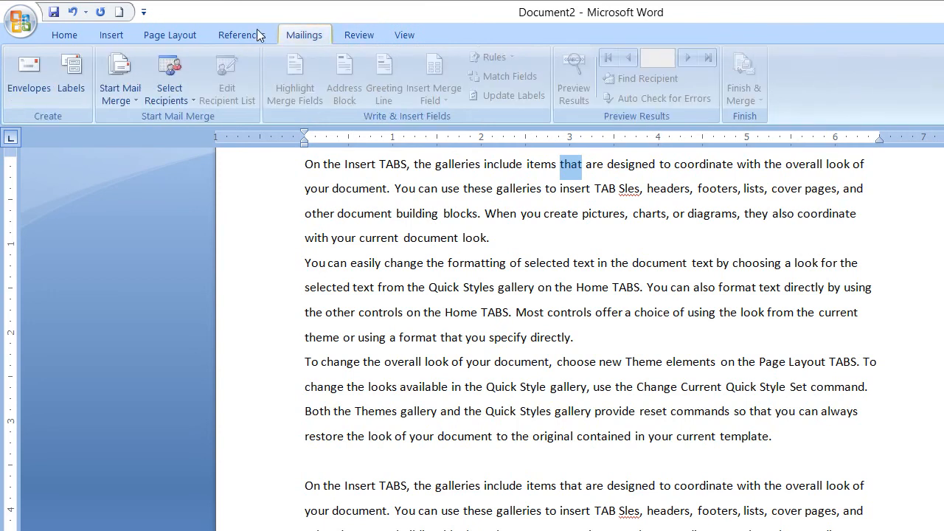
{"action": "left_click", "coordinate": [217, 33]}
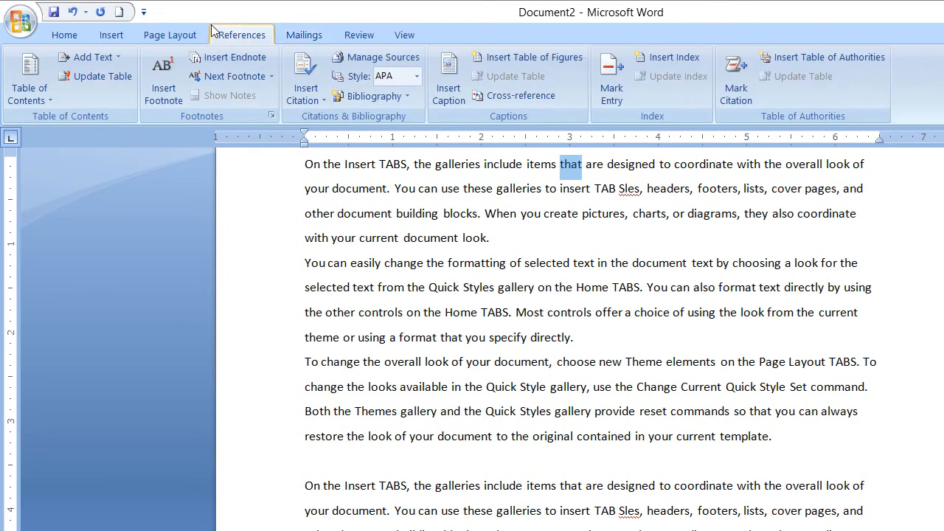
Add a bookmark named CPU to the selected word "that"
{"action": "left_click", "coordinate": [86, 31]}
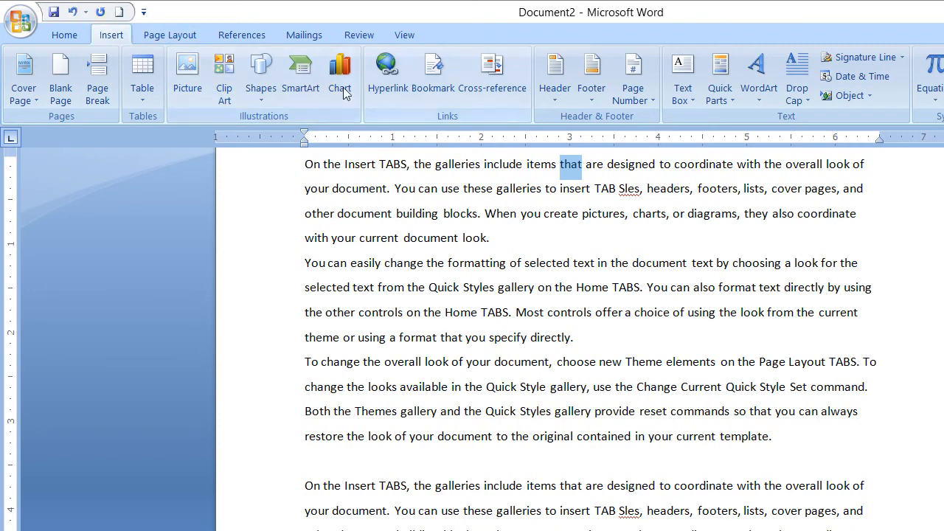
{"action": "left_click", "coordinate": [433, 74]}
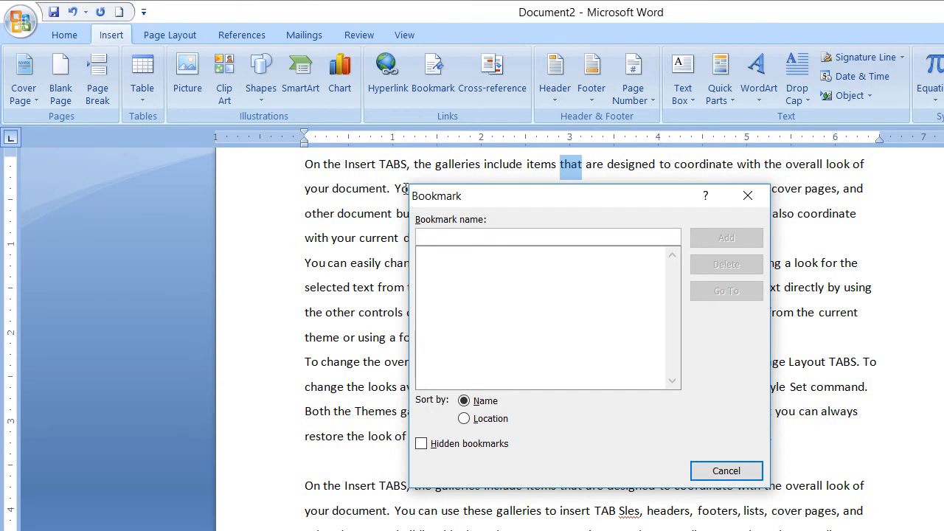
{"action": "type", "text": "CPU"}
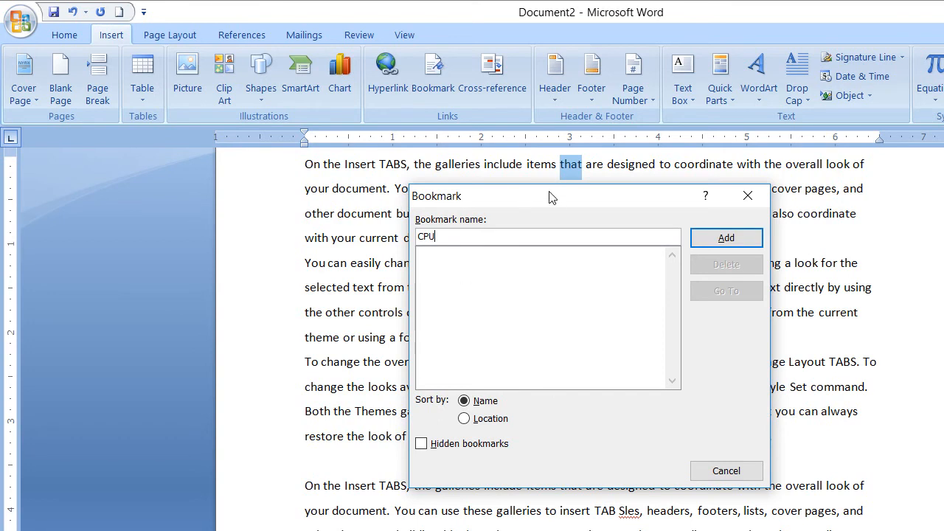
{"action": "key", "text": "Return"}
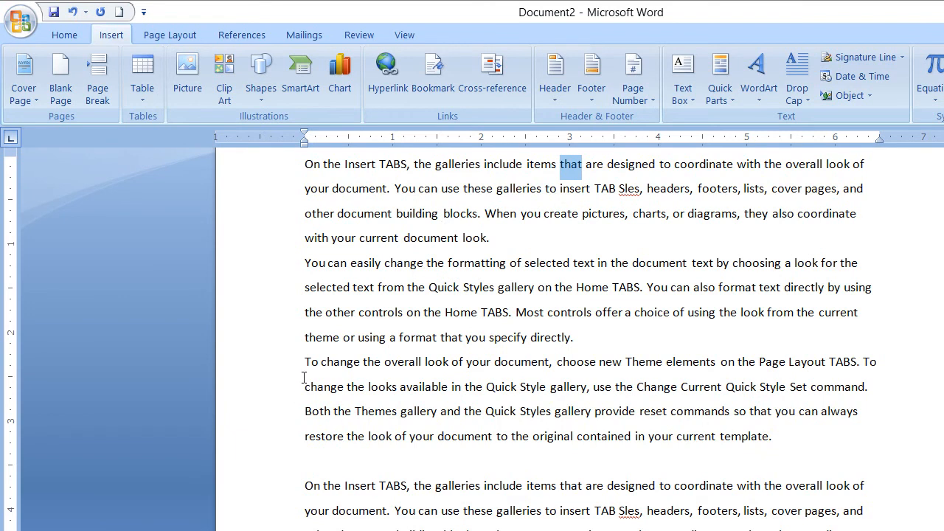
Enter RAM on the empty line after the first copy of the text and select that word
{"action": "left_click", "coordinate": [304, 460]}
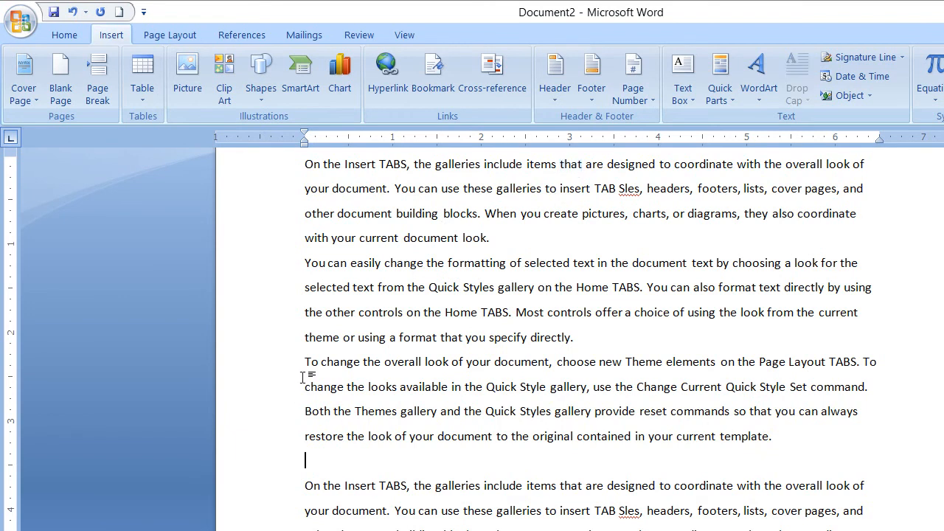
{"action": "type", "text": "RAM"}
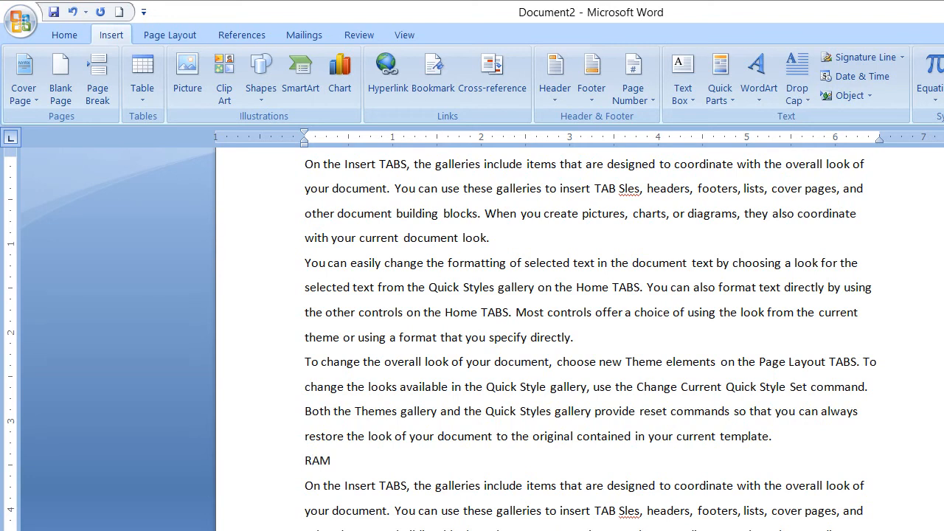
{"action": "key", "text": "Down"}
{"action": "key", "text": "Down"}
{"action": "key", "text": "Up"}
{"action": "key", "text": "Up"}
{"action": "key", "text": "shift+Left"}
{"action": "key", "text": "shift+Left"}
{"action": "key", "text": "shift+Left"}
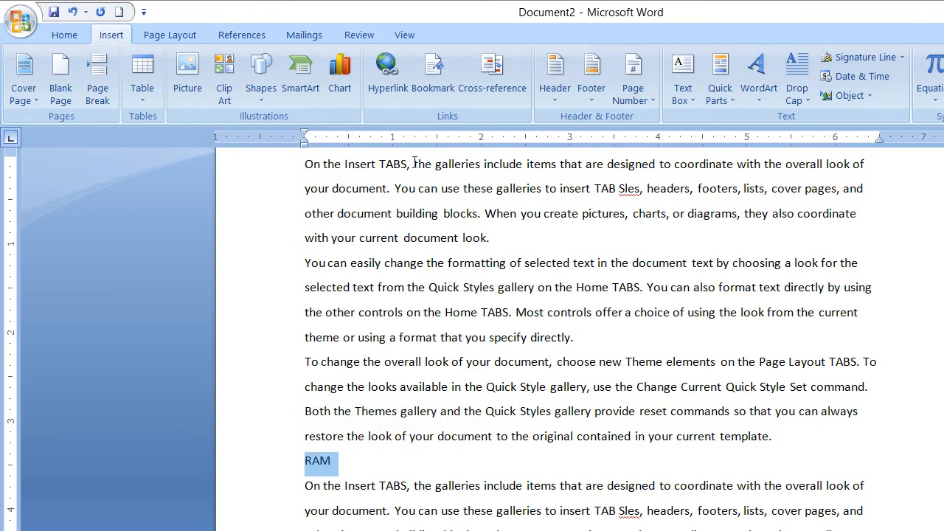
Add a bookmark named RAM to the selected word RAM
{"action": "left_click", "coordinate": [432, 74]}
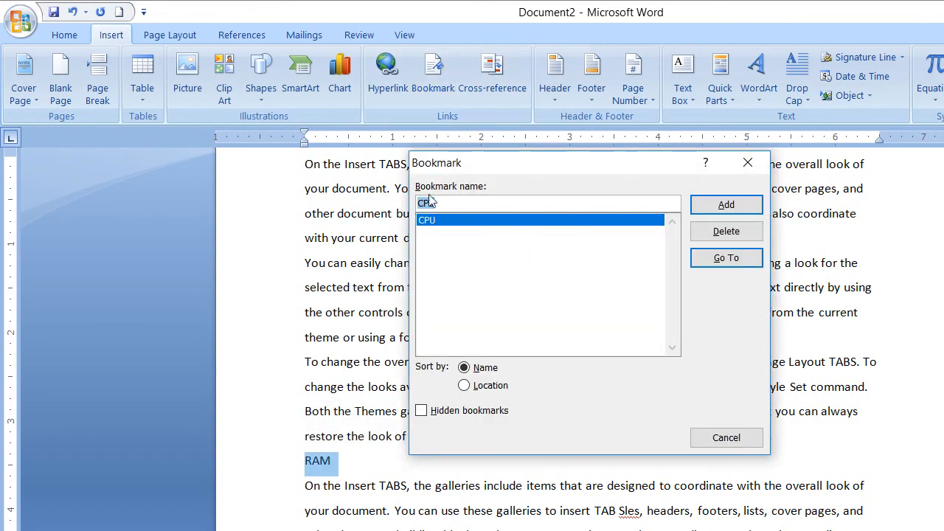
{"action": "key", "text": "Right"}
{"action": "key", "text": "BackSpace"}
{"action": "key", "text": "BackSpace"}
{"action": "key", "text": "BackSpace"}
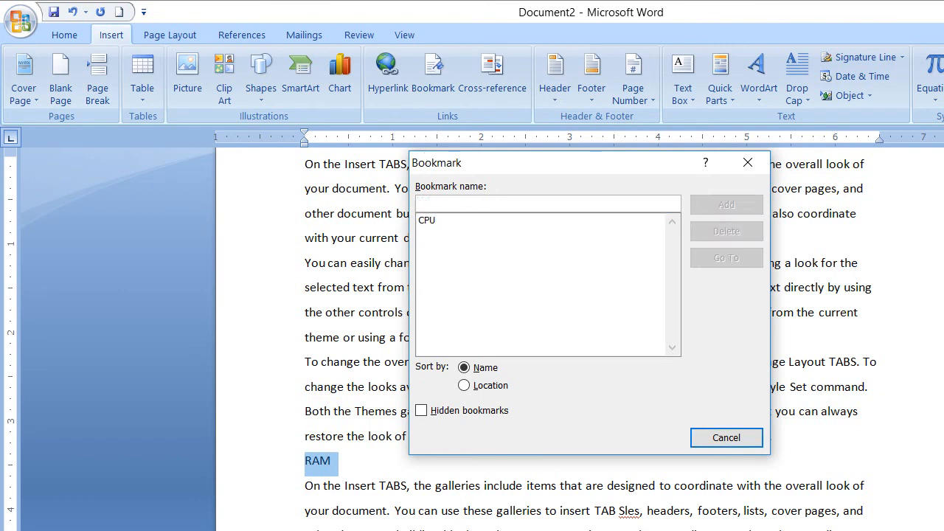
{"action": "type", "text": "RAM"}
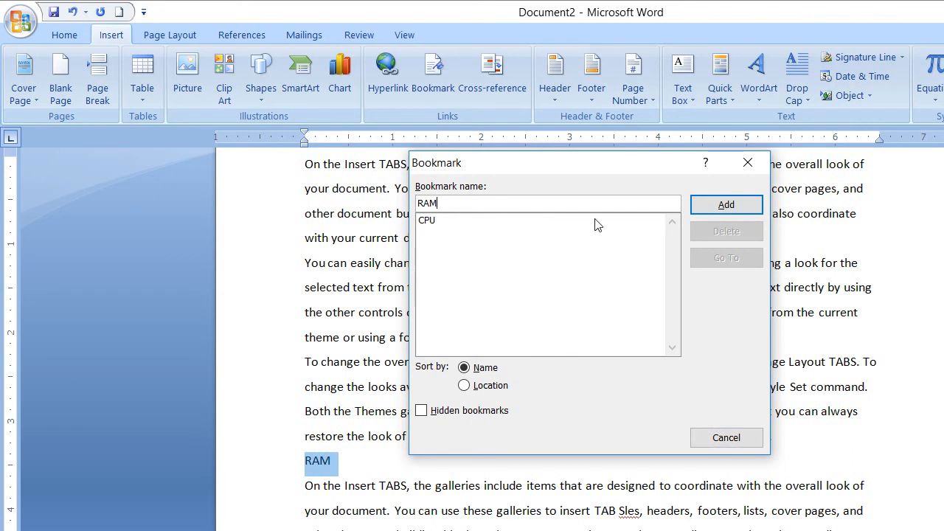
{"action": "key", "text": "Return"}
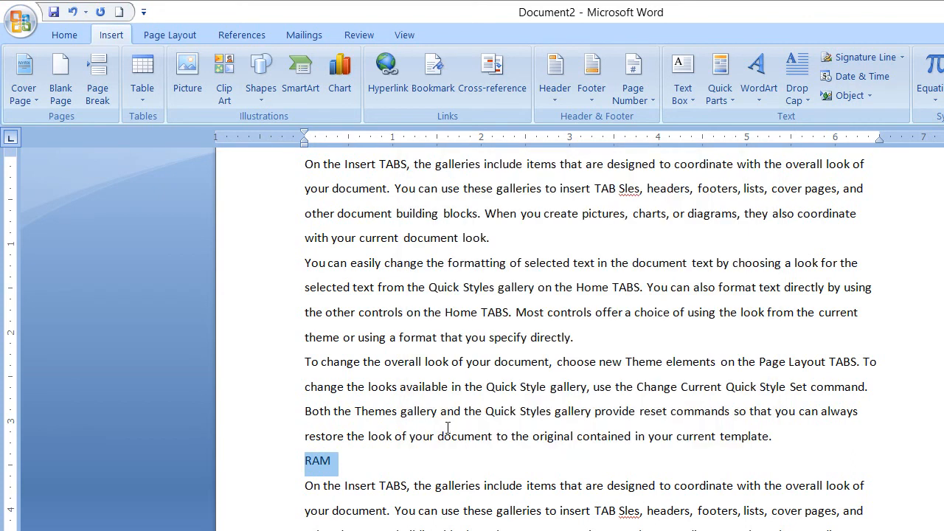
Enter ROM on a new line above the large red text on the following page and select that word
{"action": "scroll", "coordinate": [940, 184], "scroll_direction": "down", "scroll_amount": 10}
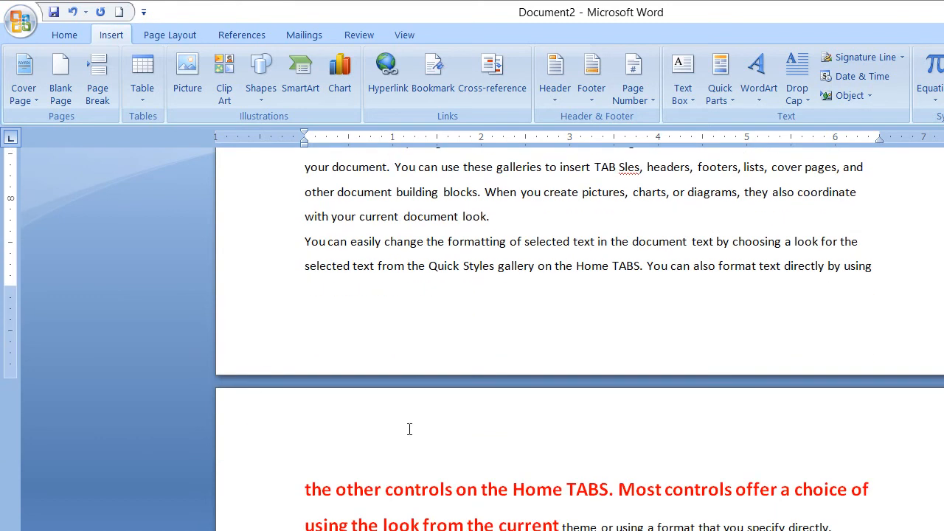
{"action": "left_click", "coordinate": [242, 361]}
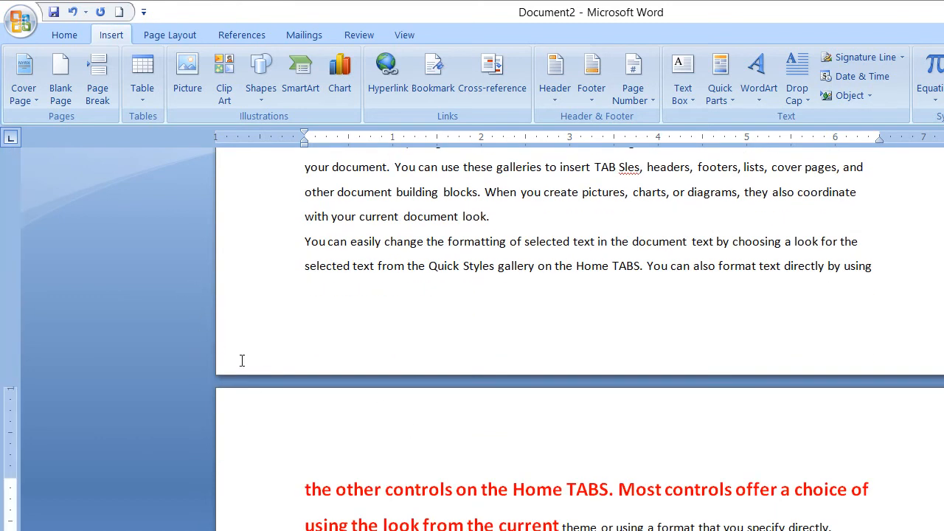
{"action": "key", "text": "Return"}
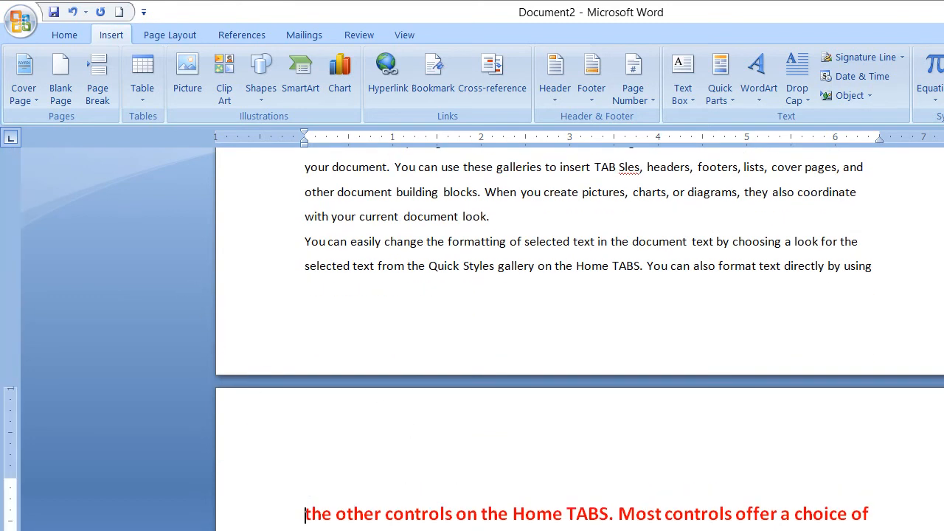
{"action": "left_click", "coordinate": [258, 371]}
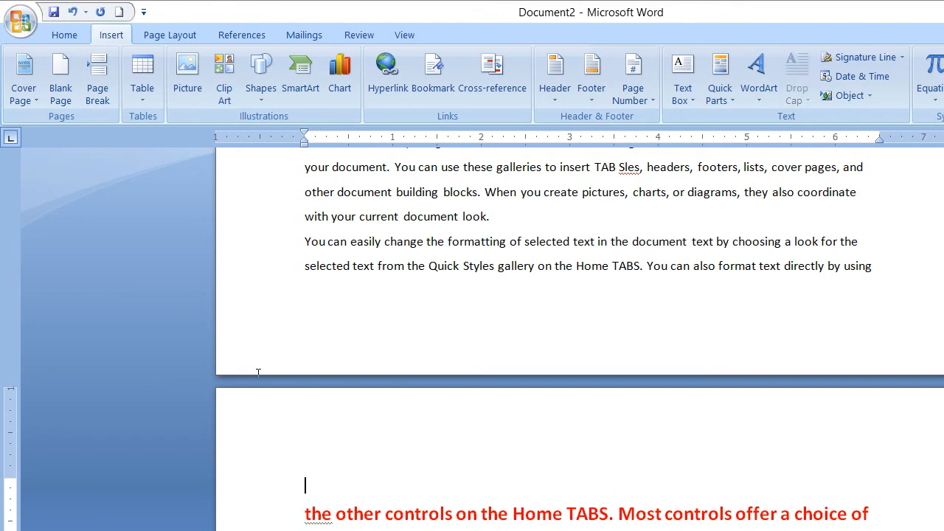
{"action": "type", "text": "ROM"}
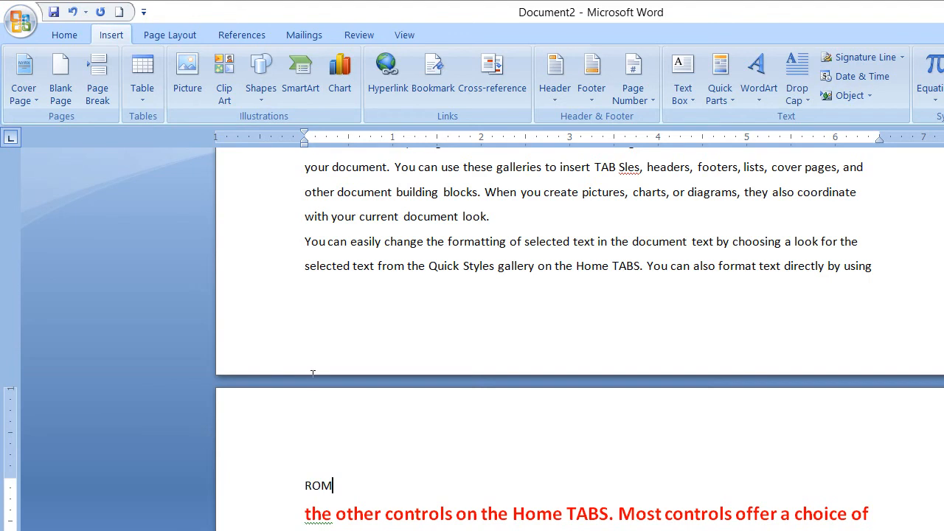
{"action": "left_click_drag", "start_coordinate": [334, 485], "coordinate": [242, 390]}
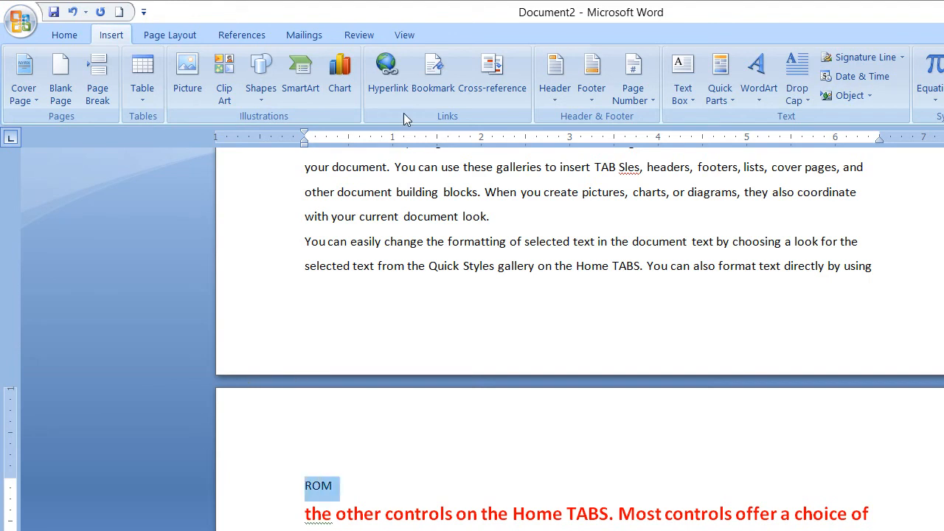
Add a bookmark named ROM to the selected word ROM
{"action": "left_click", "coordinate": [433, 74]}
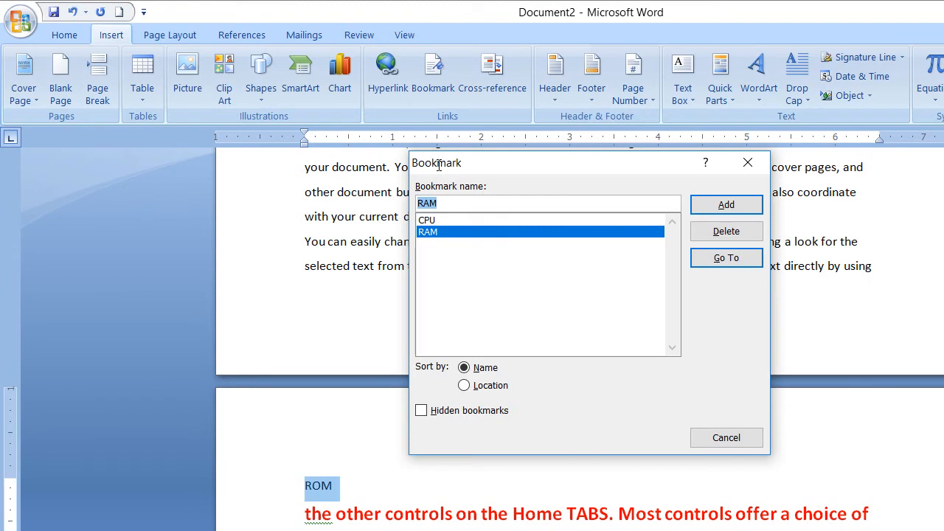
{"action": "type", "text": "ROM"}
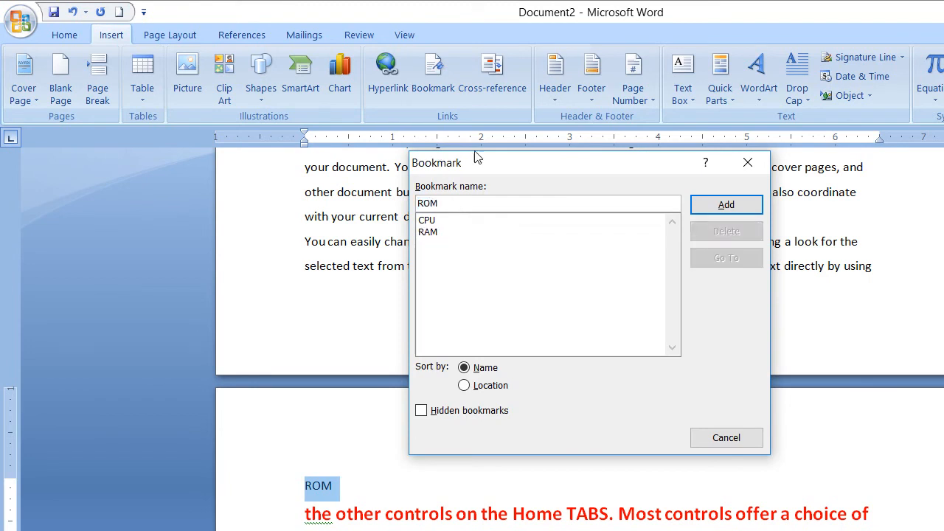
{"action": "key", "text": "Return"}
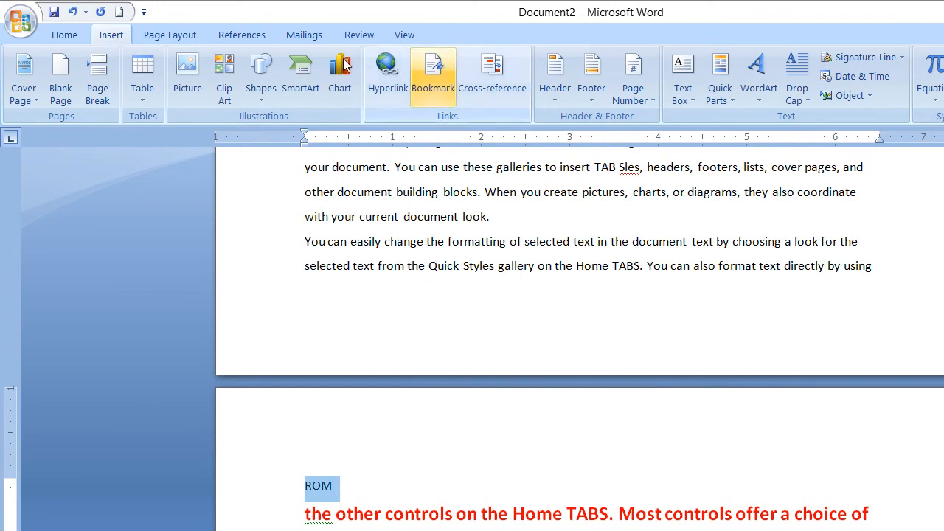
Jump to the CPU bookmark from the Bookmark dialog and move the dialog aside to uncover the marked word
{"action": "left_click", "coordinate": [433, 74]}
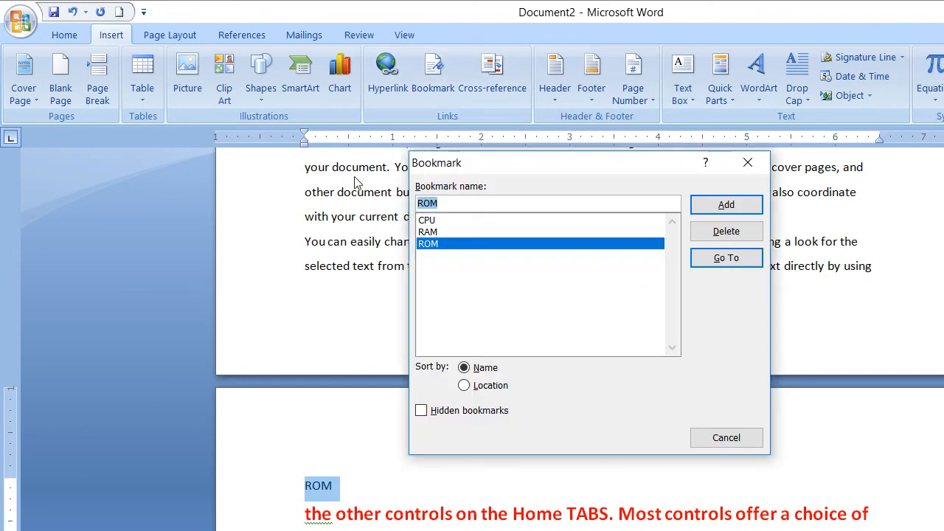
{"action": "key", "text": "Up"}
{"action": "key", "text": "Up"}
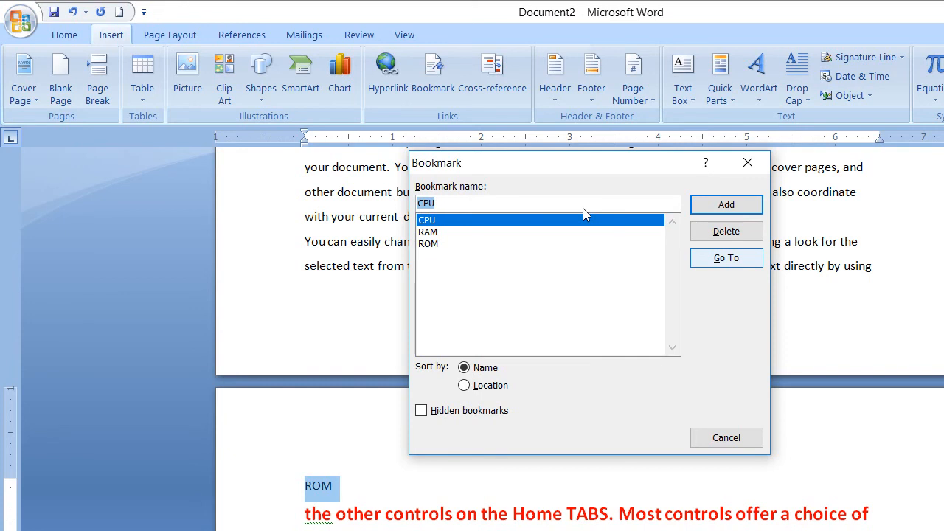
{"action": "key", "text": "Return"}
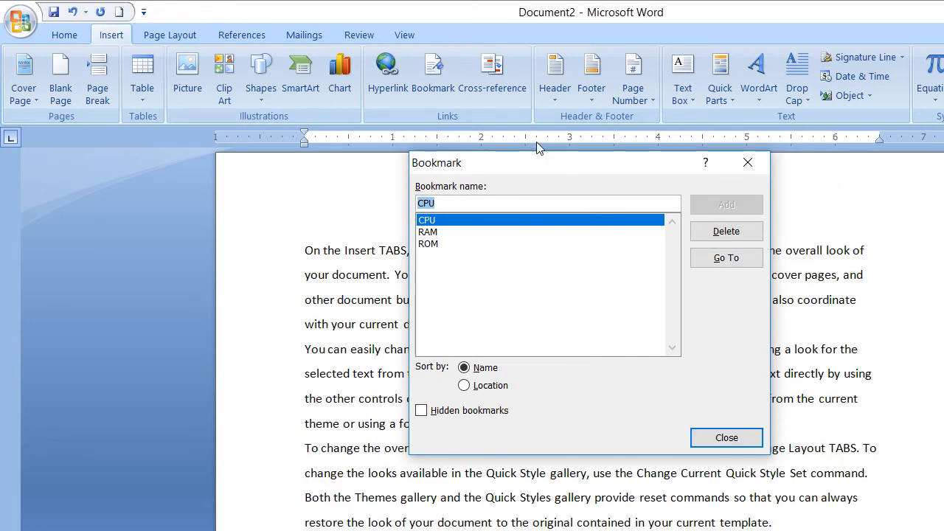
{"action": "left_click_drag", "start_coordinate": [532, 136], "coordinate": [678, 164]}
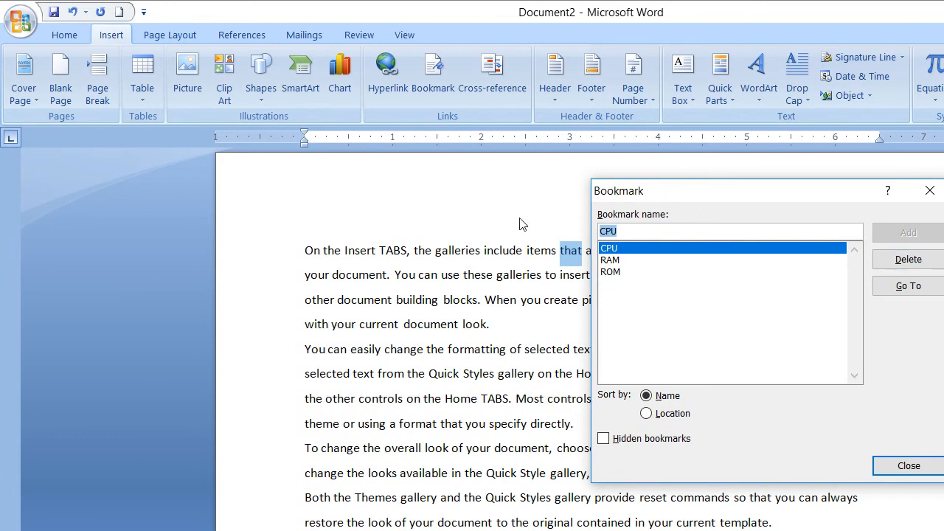
Jump to the RAM bookmark and to the ROM bookmark from the Bookmark dialog, and close the dialog
{"action": "left_click", "coordinate": [646, 261]}
{"action": "left_click", "coordinate": [895, 288]}
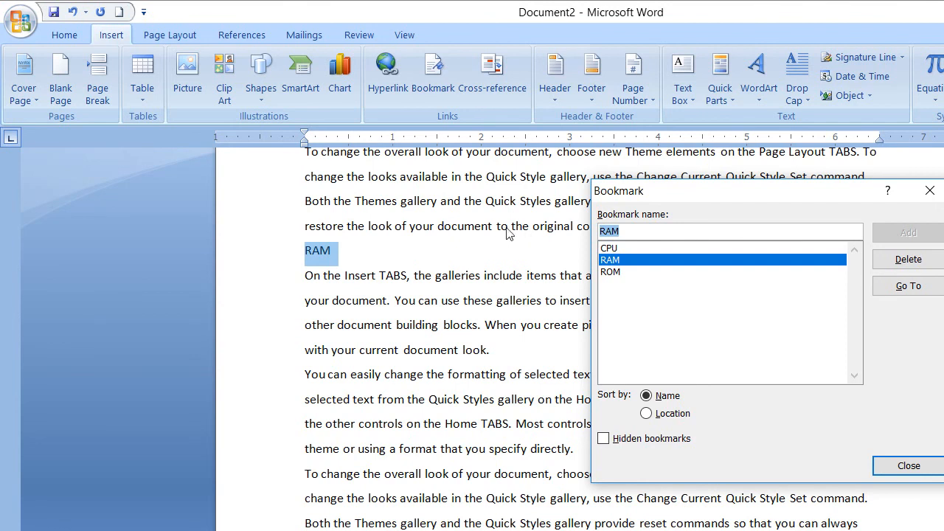
{"action": "left_click", "coordinate": [609, 271]}
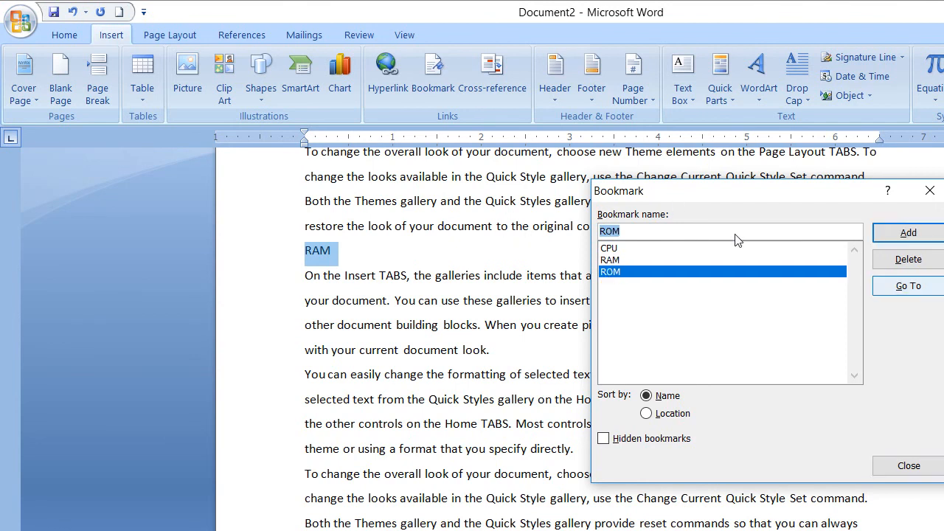
{"action": "left_click", "coordinate": [895, 286]}
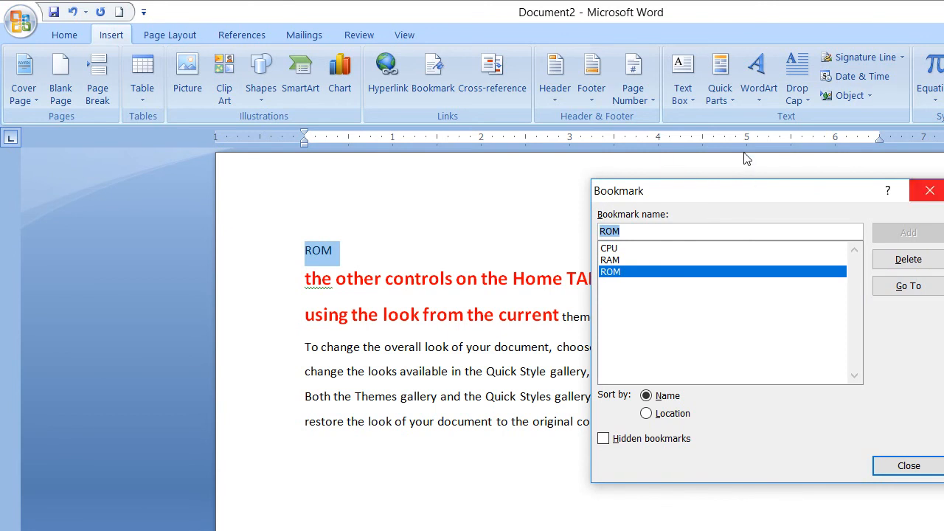
{"action": "key", "text": "Escape"}
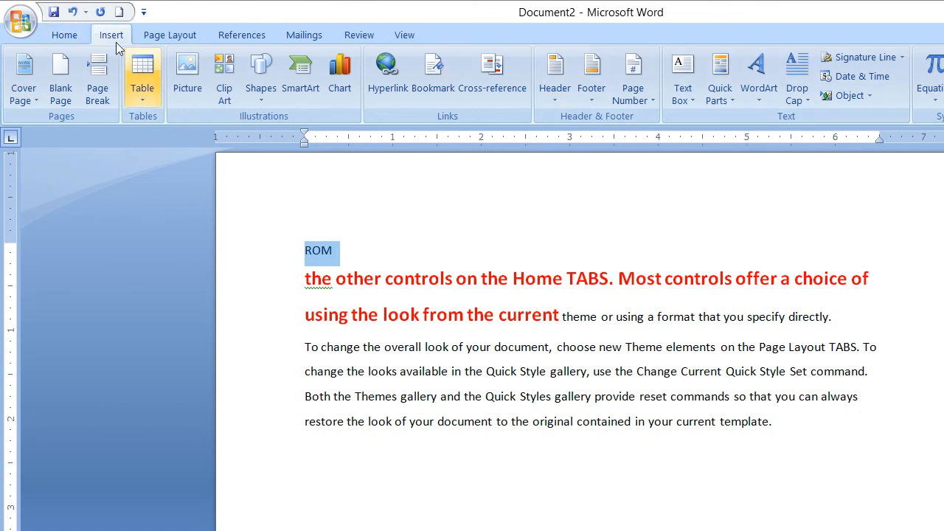
Jump to the CPU bookmark with the Go To function of Find and Replace, and close the dialog
{"action": "left_click", "coordinate": [64, 34]}
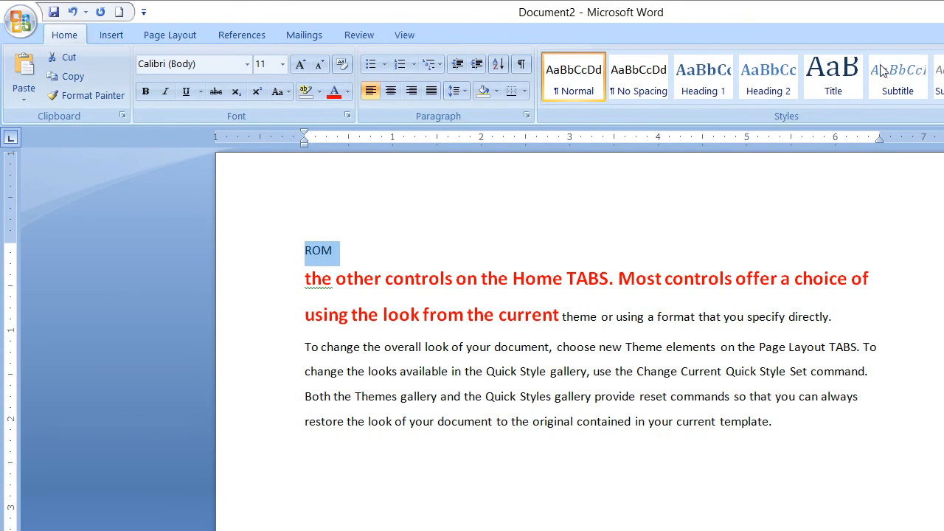
{"action": "key", "text": "ctrl+h"}
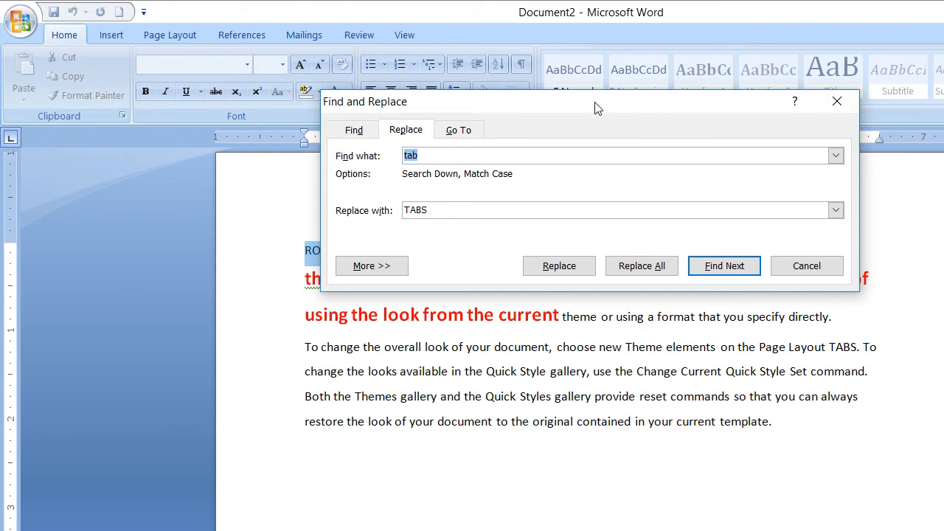
{"action": "key", "text": "ctrl+g"}
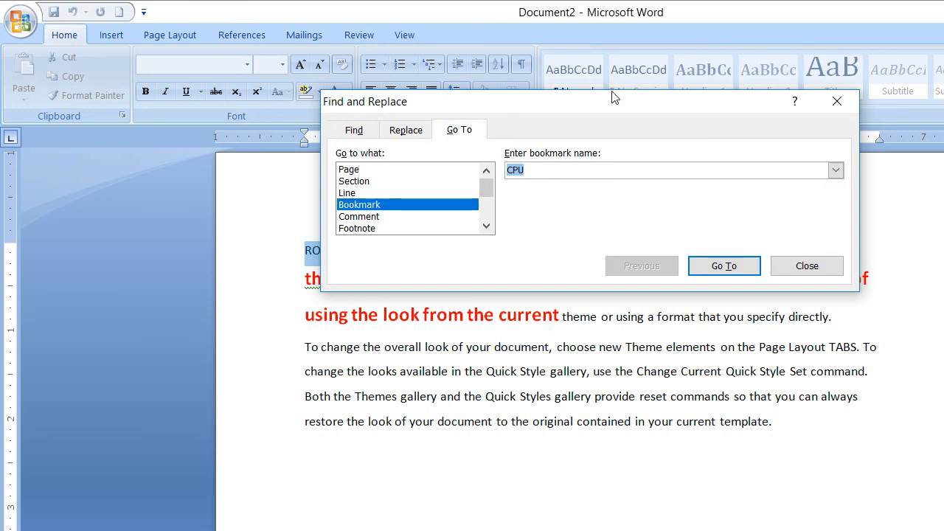
{"action": "left_click", "coordinate": [836, 170]}
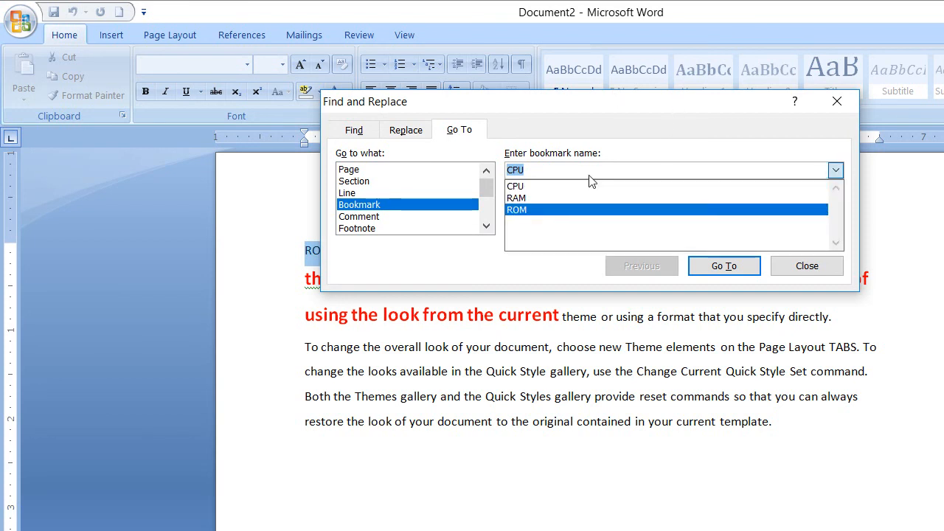
{"action": "left_click", "coordinate": [735, 210]}
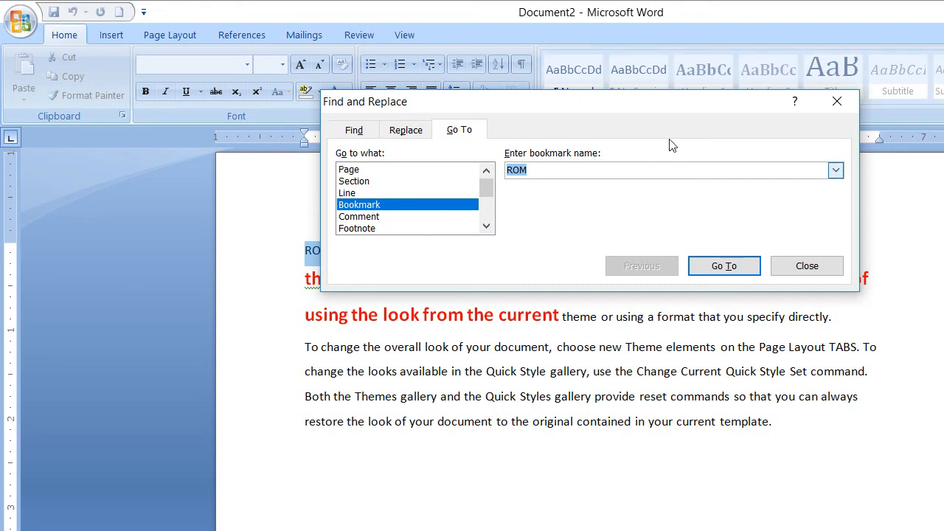
{"action": "key", "text": "alt+Down"}
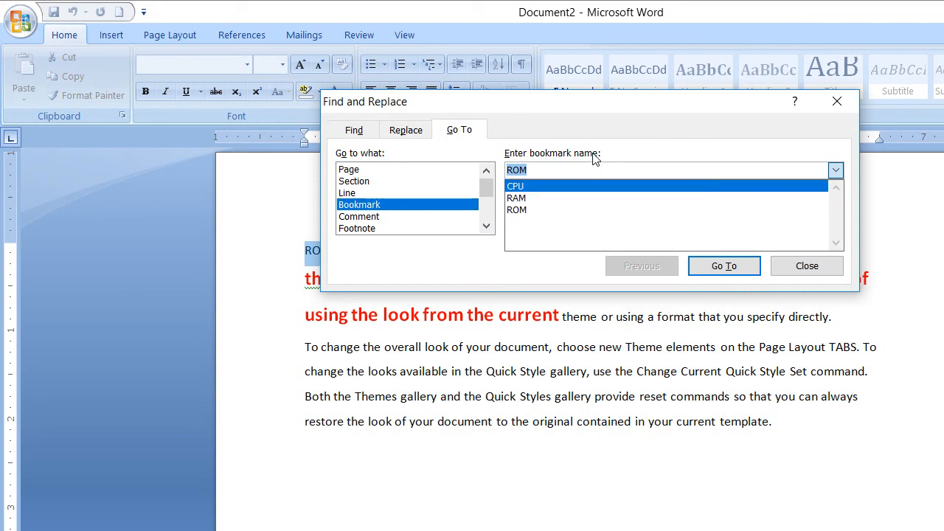
{"action": "key", "text": "Return"}
{"action": "key", "text": "Tab"}
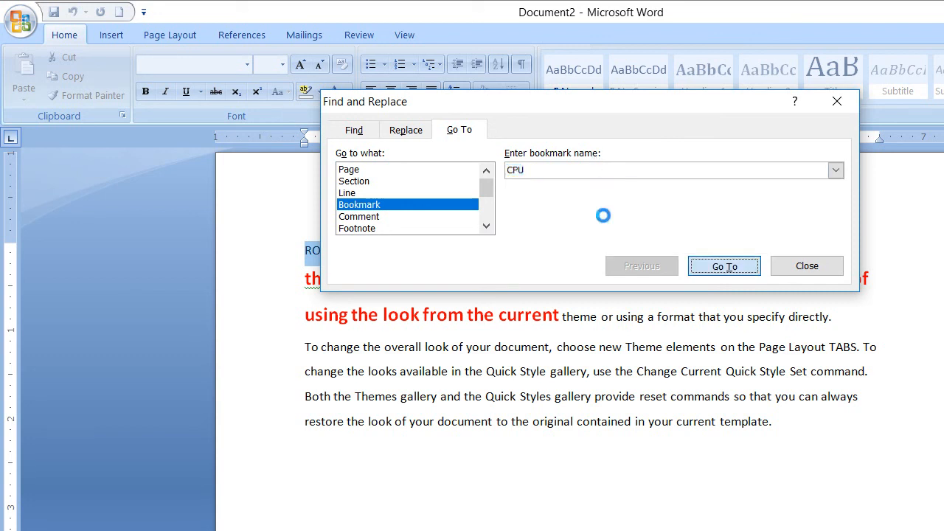
{"action": "key", "text": "Return"}
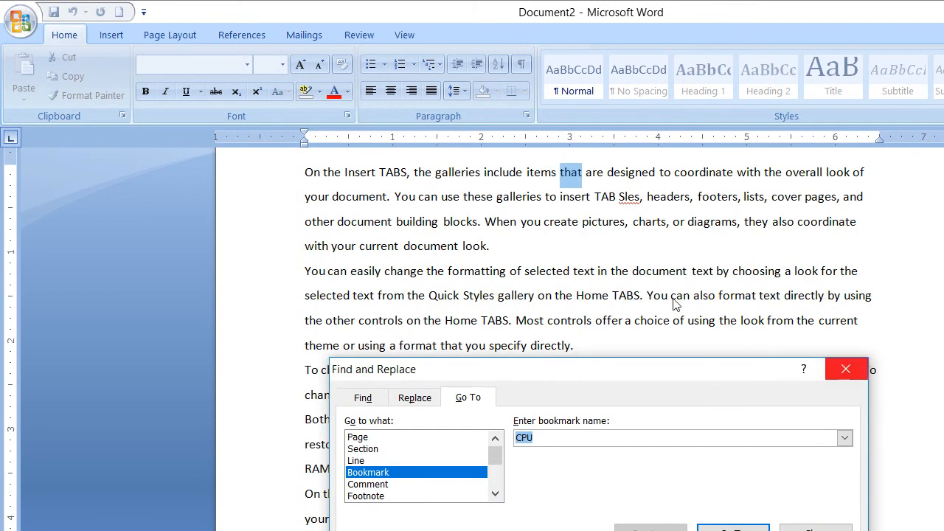
{"action": "key", "text": "Escape"}
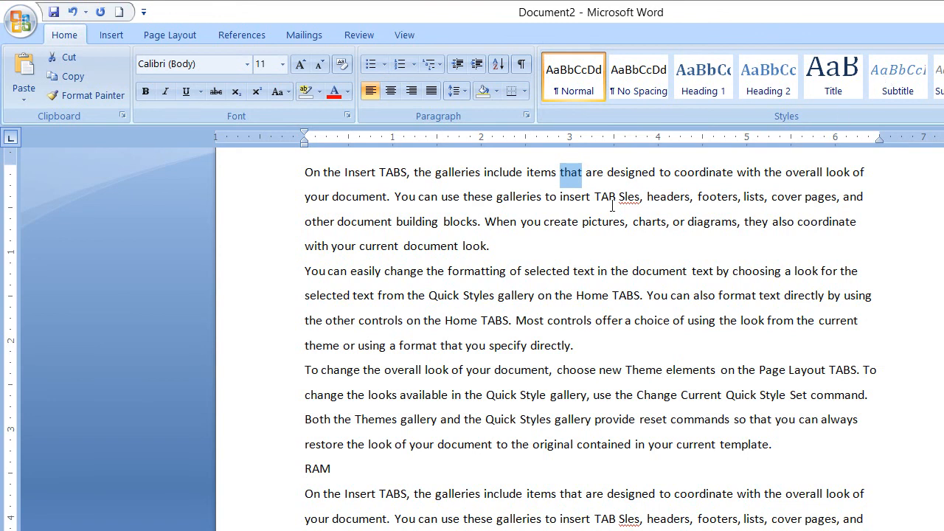
Delete the entire document text, undo the deletion and clear the selection
{"action": "key", "text": "Down"}
{"action": "key", "text": "Down"}
{"action": "key", "text": "Down"}
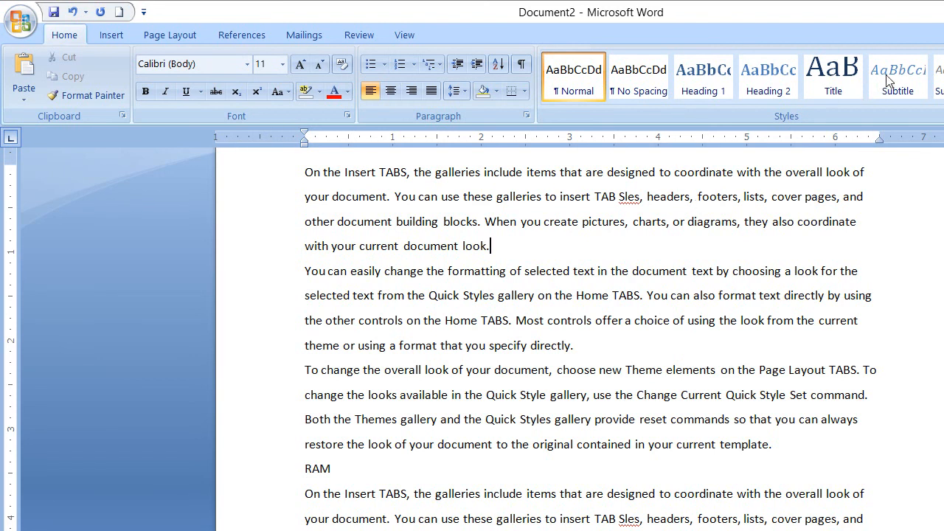
{"action": "key", "text": "ctrl+a"}
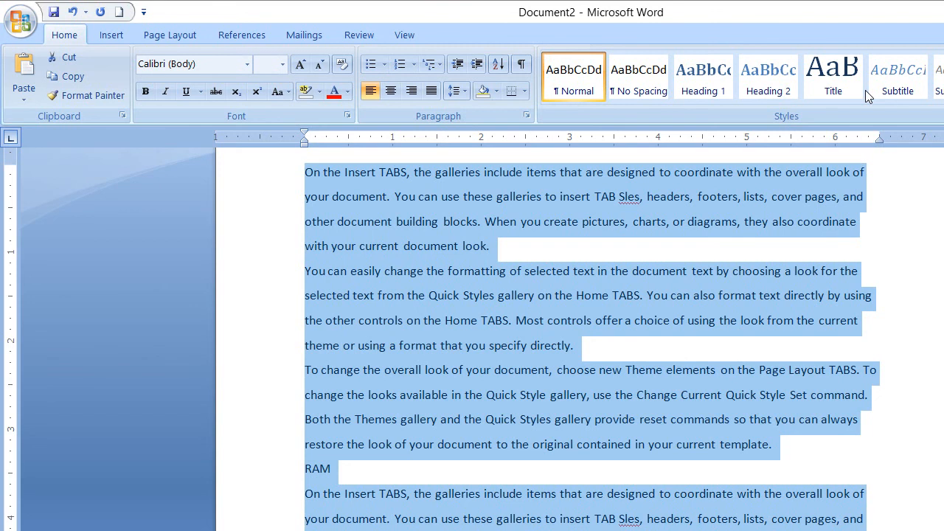
{"action": "key", "text": "Delete"}
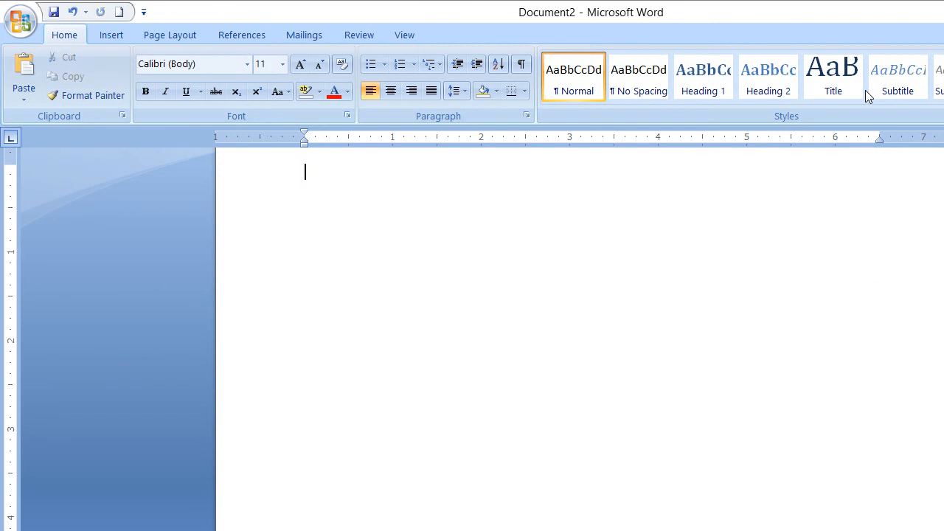
{"action": "key", "text": "ctrl+z"}
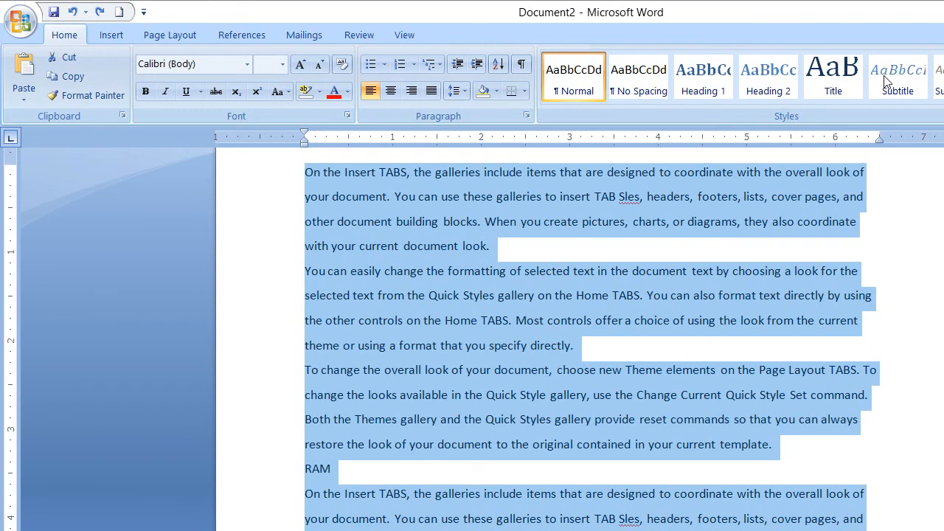
{"action": "left_click", "coordinate": [733, 267]}
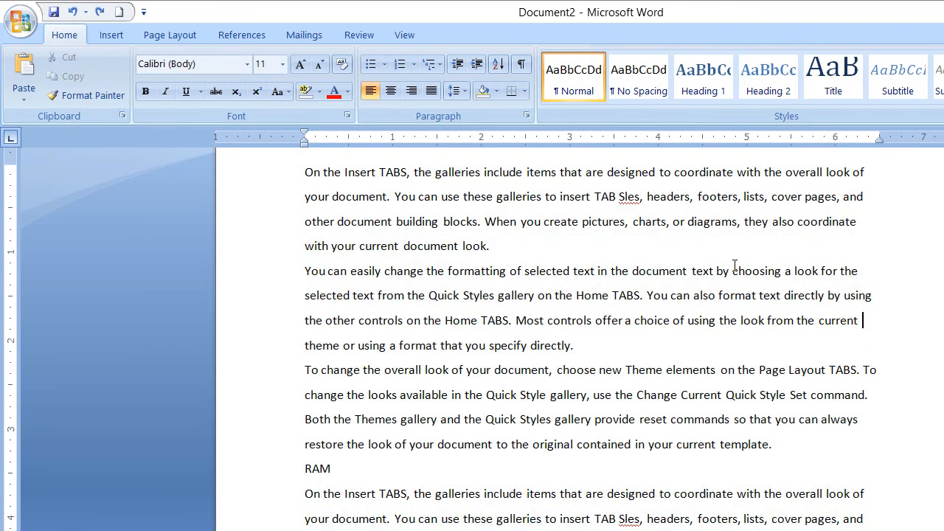
Delete all the document text and draw a five-point star about 1.7 inches wide in the middle of the blank page
{"action": "key", "text": "ctrl+a"}
{"action": "key", "text": "Delete"}
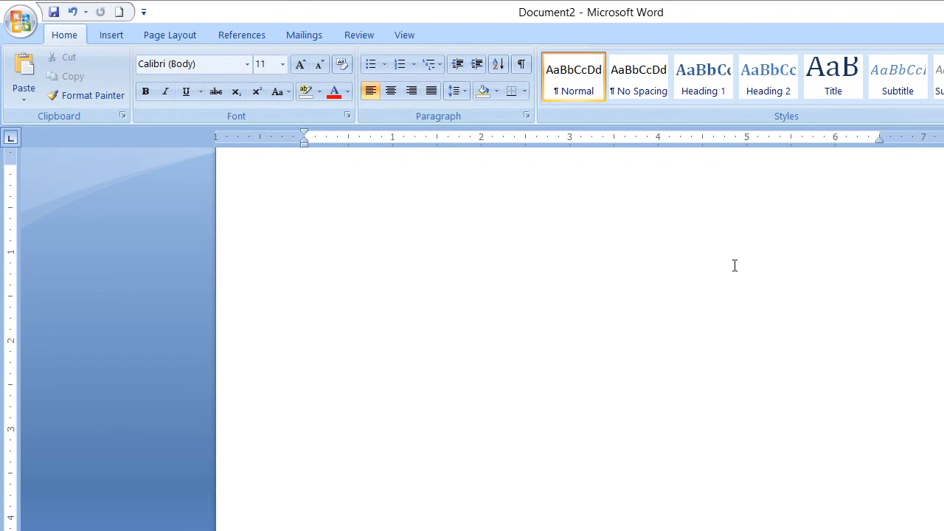
{"action": "left_click", "coordinate": [103, 34]}
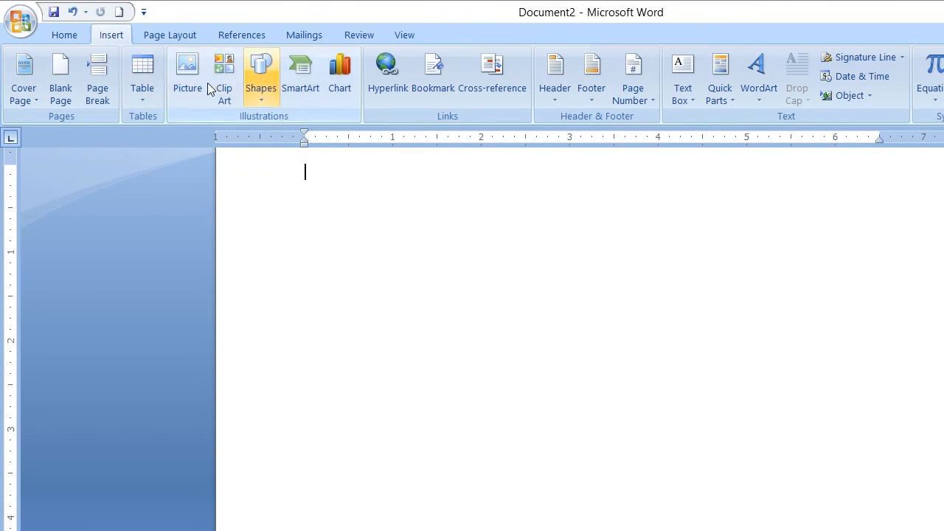
{"action": "left_click", "coordinate": [261, 78]}
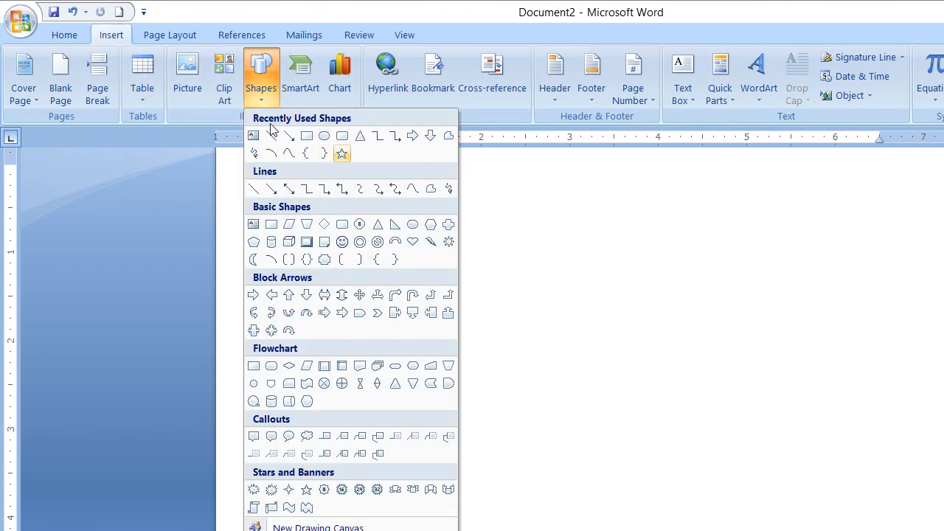
{"action": "left_click", "coordinate": [342, 153]}
{"action": "left_click_drag", "start_coordinate": [510, 255], "coordinate": [659, 338]}
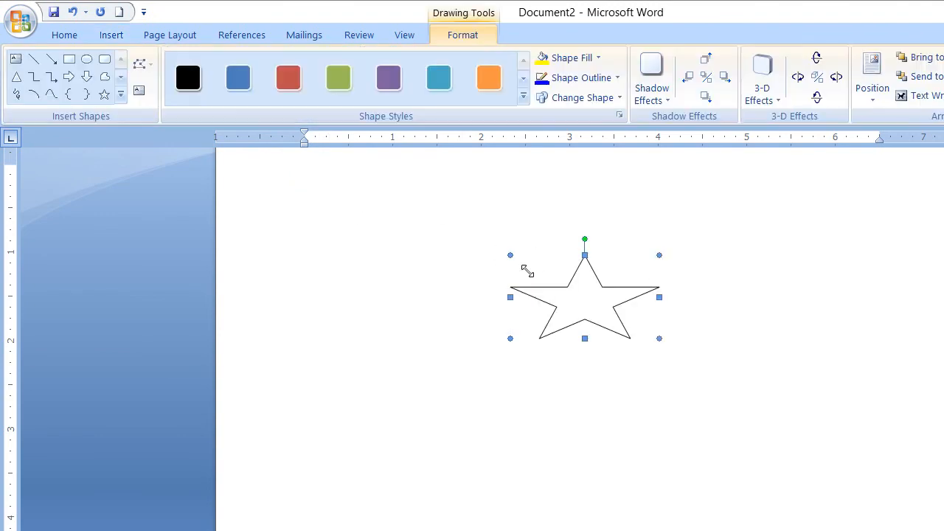
Draw a square about 1.8 inches wide beside the star and apply the black shape style to it
{"action": "left_click", "coordinate": [69, 59]}
{"action": "left_click_drag", "start_coordinate": [289, 248], "coordinate": [356, 323]}
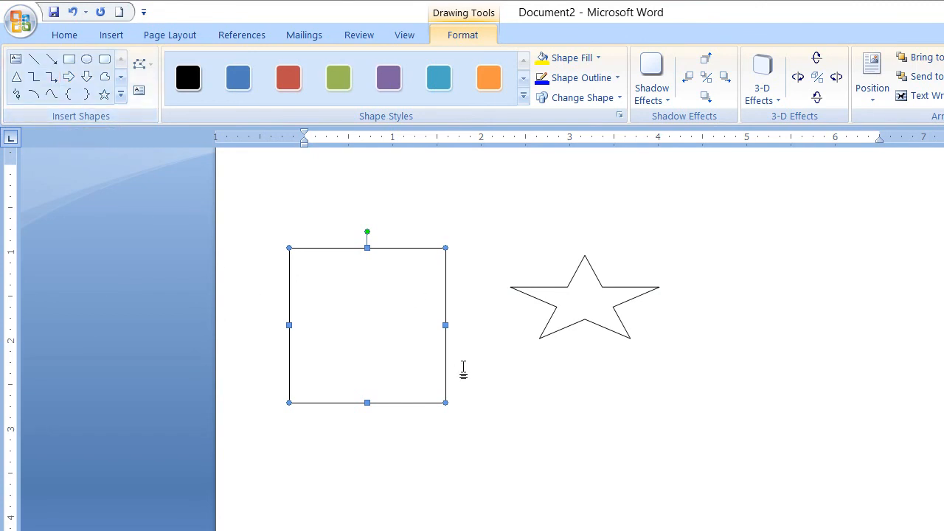
{"action": "left_click", "coordinate": [164, 77]}
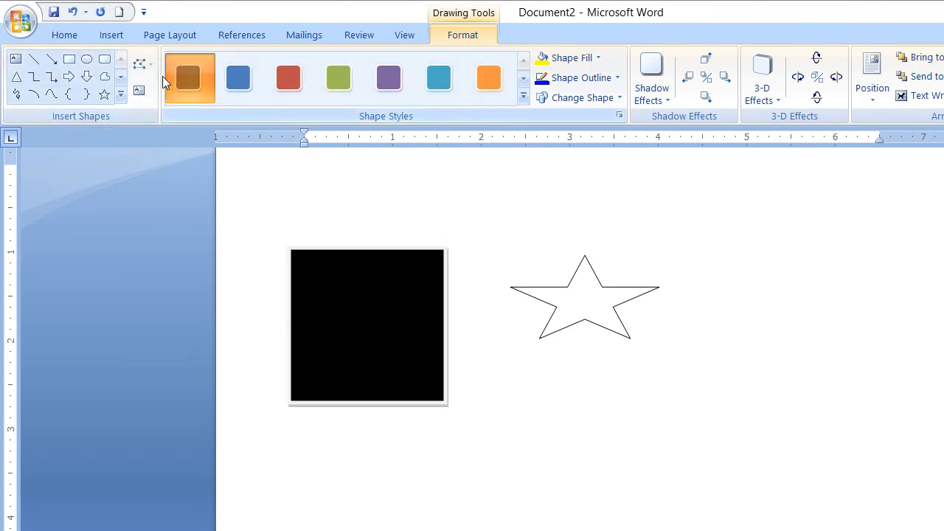
Apply the orange shape style to the star and deselect it
{"action": "left_click", "coordinate": [468, 247]}
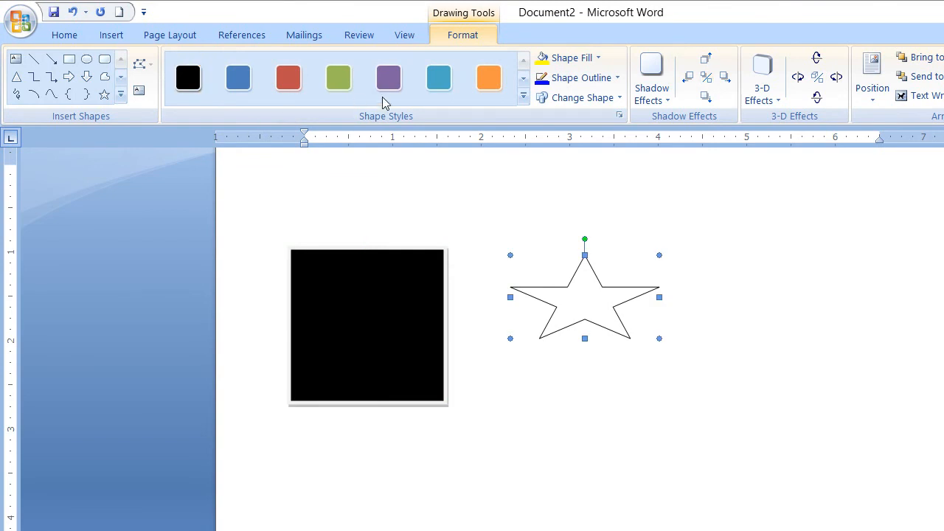
{"action": "left_click", "coordinate": [489, 77]}
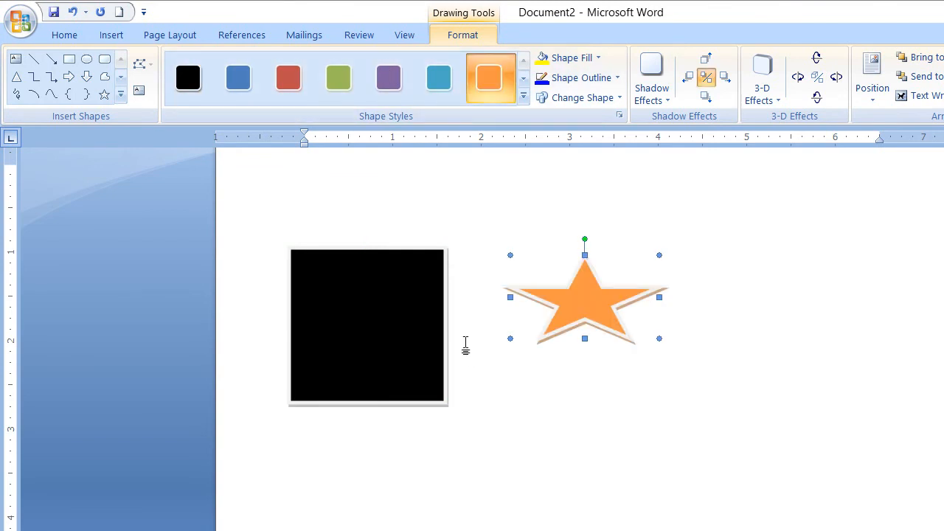
{"action": "left_click", "coordinate": [465, 345]}
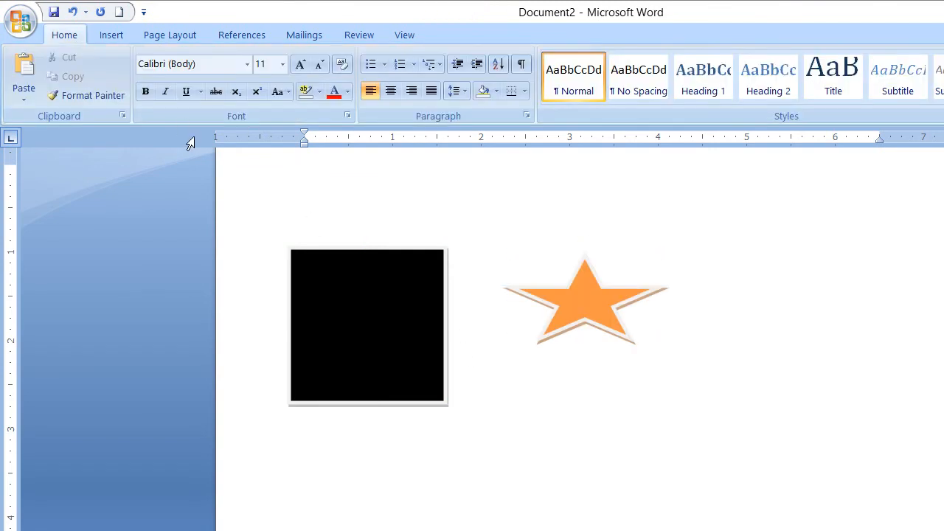
Try to select the square and the star together with the normal text selection, starting from the page margin
{"action": "left_click_drag", "start_coordinate": [197, 148], "coordinate": [553, 352]}
{"action": "left_click", "coordinate": [552, 352]}
{"action": "left_click_drag", "start_coordinate": [199, 149], "coordinate": [756, 289]}
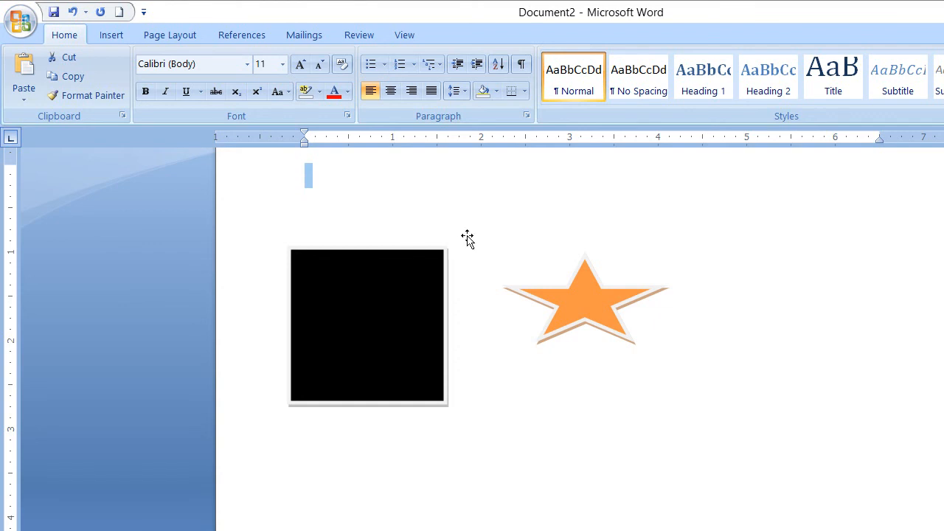
Select the square and the star together by enclosing both shapes with the Select Objects tool
{"action": "left_click", "coordinate": [107, 35]}
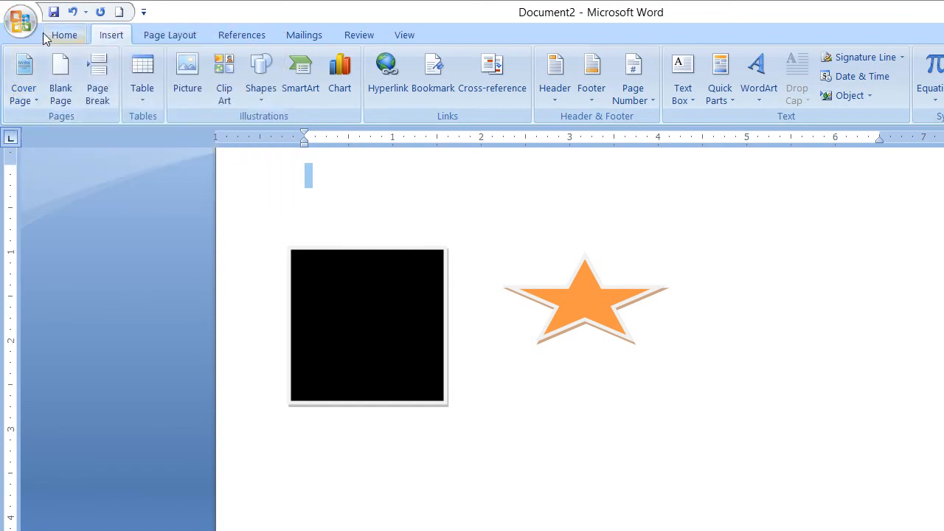
{"action": "left_click", "coordinate": [46, 36]}
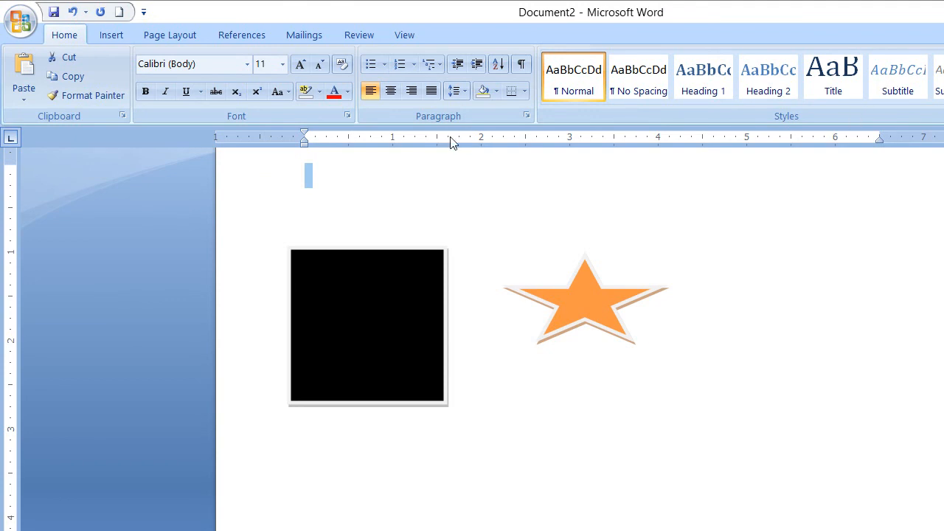
{"action": "left_click_drag", "start_coordinate": [199, 161], "coordinate": [574, 331]}
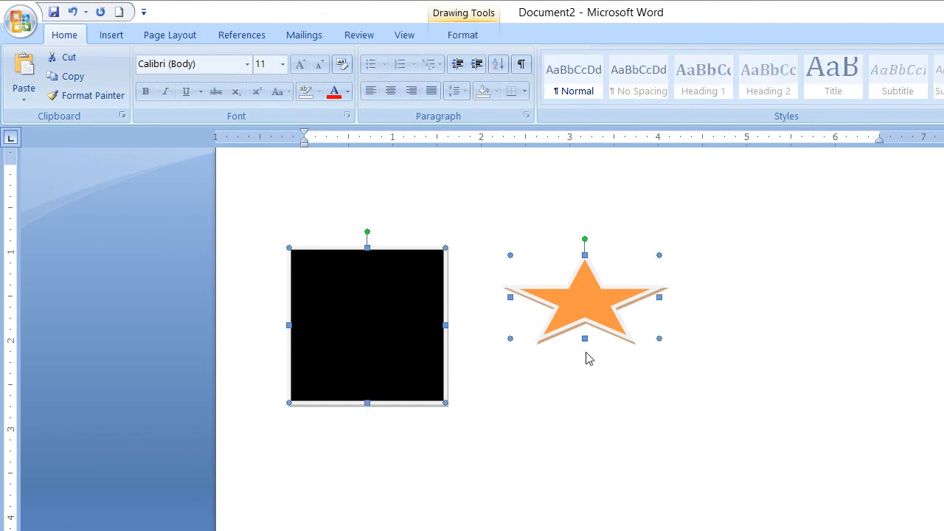
Clear the shape selection, try enclosing both shapes again without Select Objects, and deselect
{"action": "left_click", "coordinate": [524, 273]}
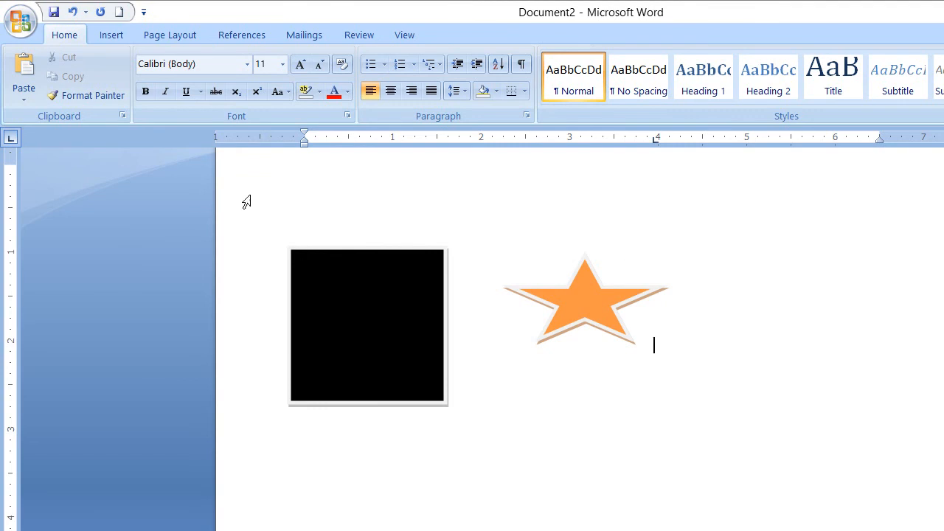
{"action": "left_click", "coordinate": [208, 153]}
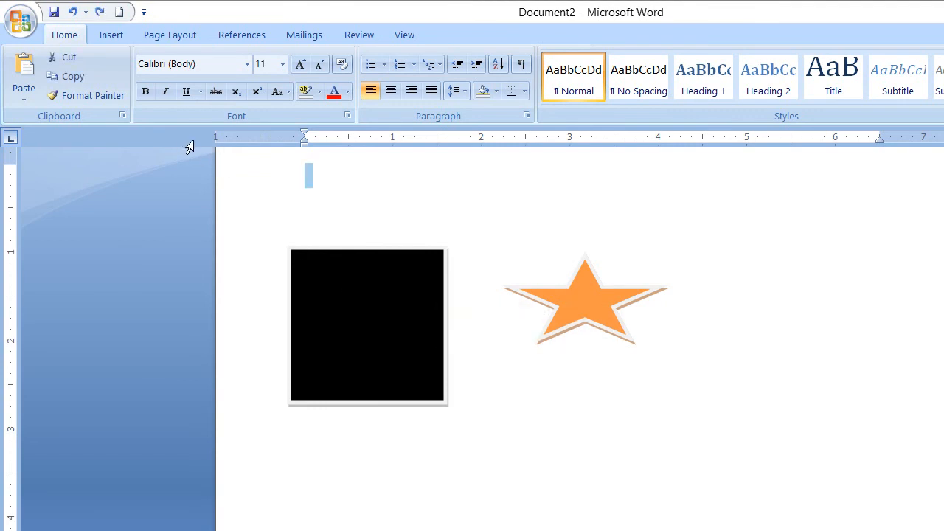
{"action": "left_click", "coordinate": [486, 375]}
{"action": "scroll", "coordinate": [486, 374], "scroll_direction": "up", "scroll_amount": 2}
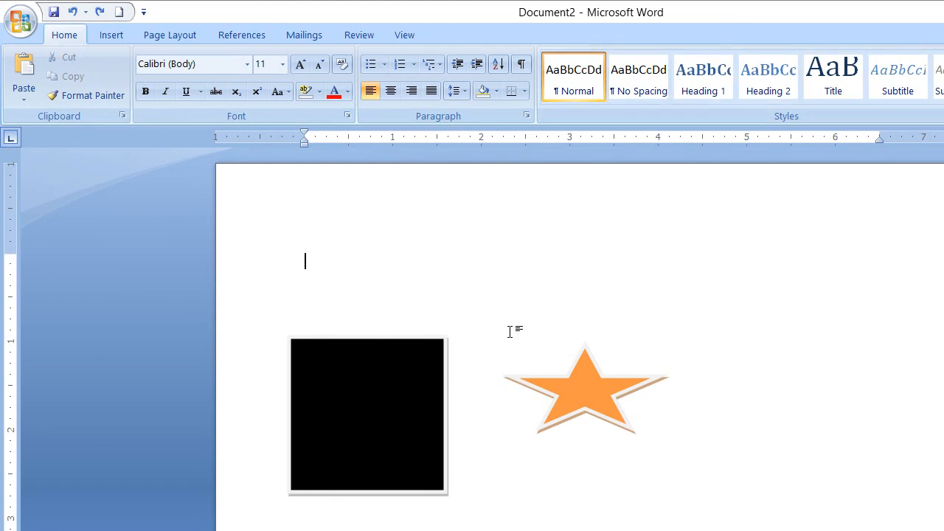
Using Select Objects, move the square and star together about 2.5 inches right and 1.2 inches up, and delete both
{"action": "left_click", "coordinate": [487, 326]}
{"action": "left_click", "coordinate": [643, 276]}
{"action": "mouse_move", "coordinate": [191, 195]}
{"action": "left_mouse_down"}
{"action": "mouse_move", "coordinate": [270, 323]}
{"action": "mouse_move", "coordinate": [422, 392]}
{"action": "mouse_move", "coordinate": [603, 448]}
{"action": "left_mouse_up"}
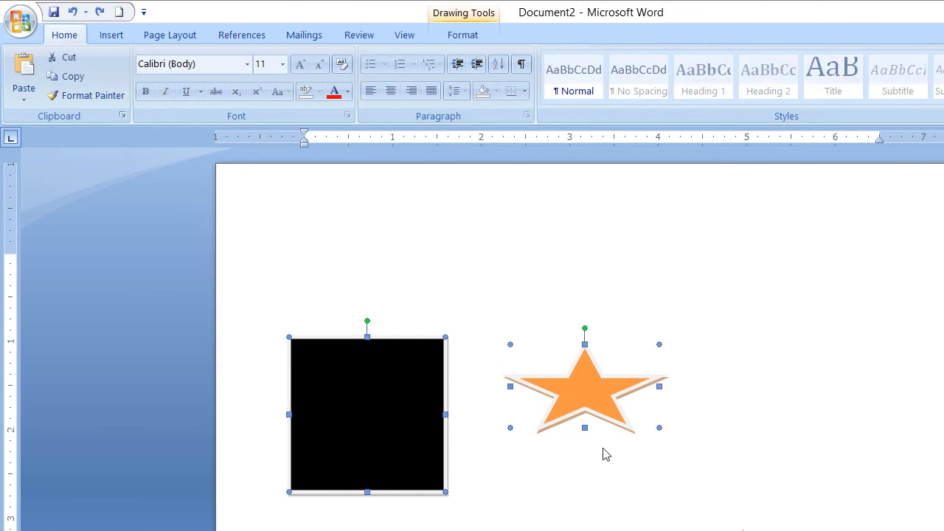
{"action": "left_click_drag", "start_coordinate": [476, 313], "coordinate": [656, 231]}
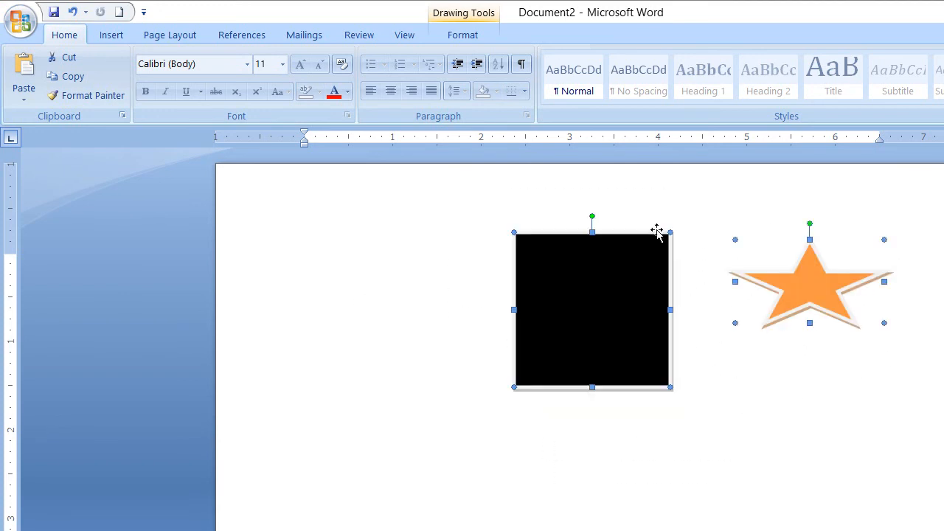
{"action": "key", "text": "Delete"}
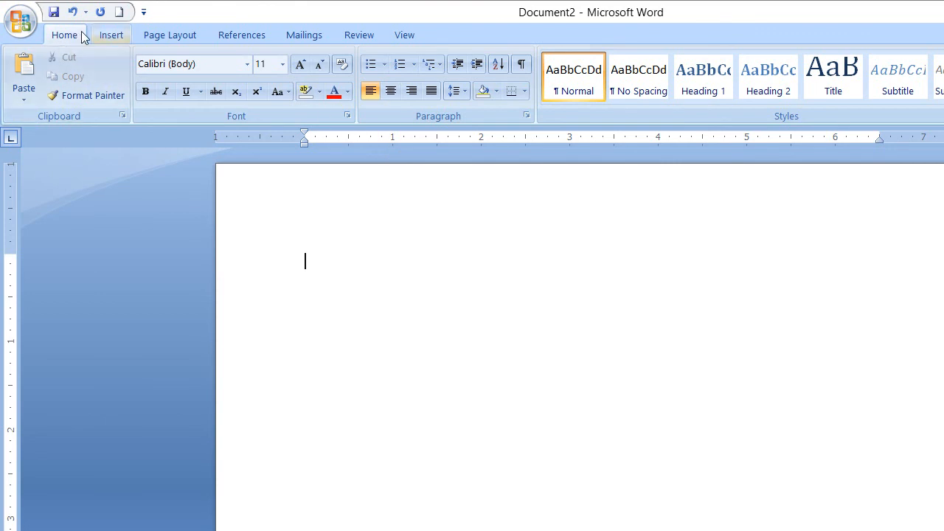
{"action": "scroll", "coordinate": [82, 37], "scroll_direction": "down", "scroll_amount": 1}
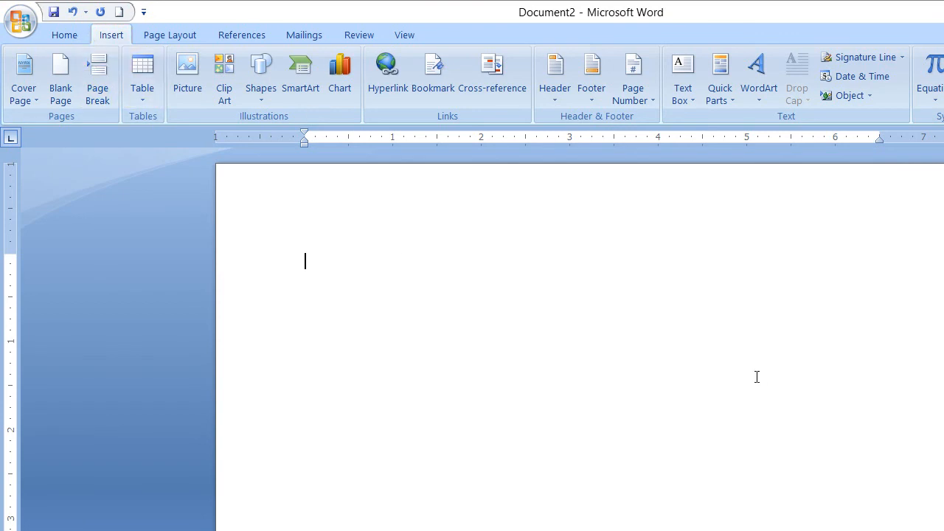
{"action": "left_click", "coordinate": [776, 515]}
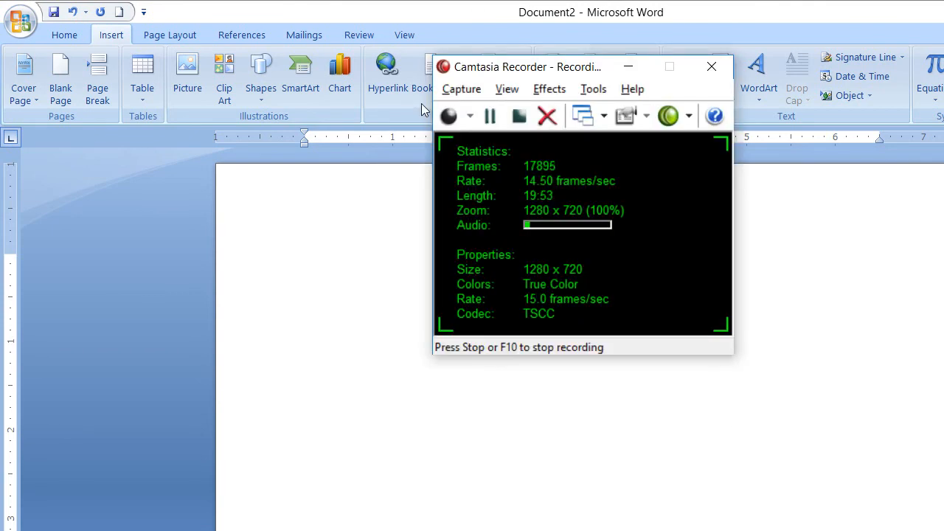